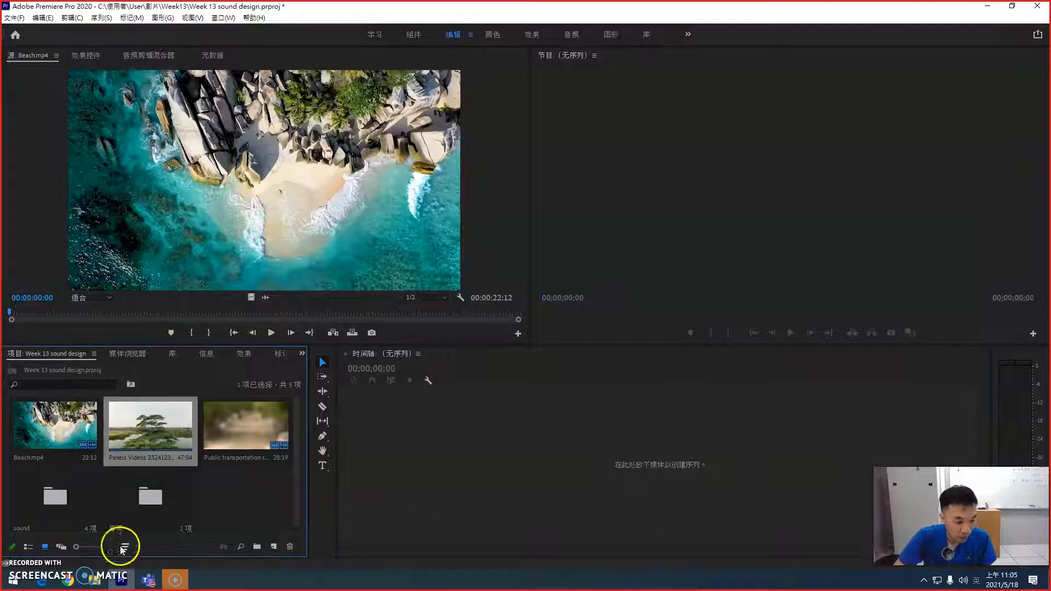
Show the project items as a list and create a new sequence from Pexels Videos 2324123.mp4.
{"action": "left_click", "coordinate": [28, 547]}
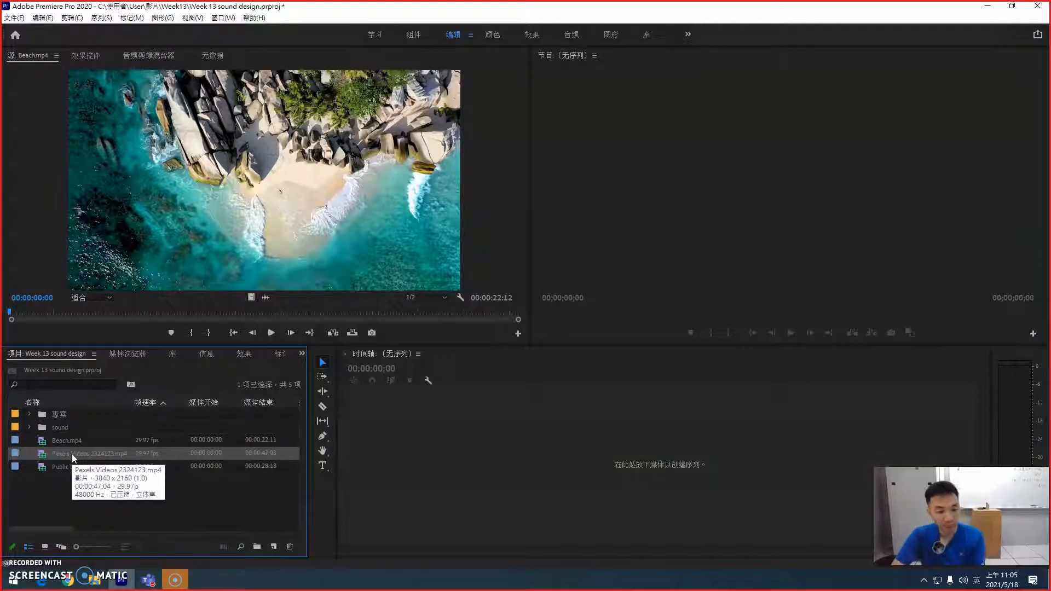
{"action": "left_click", "coordinate": [81, 482]}
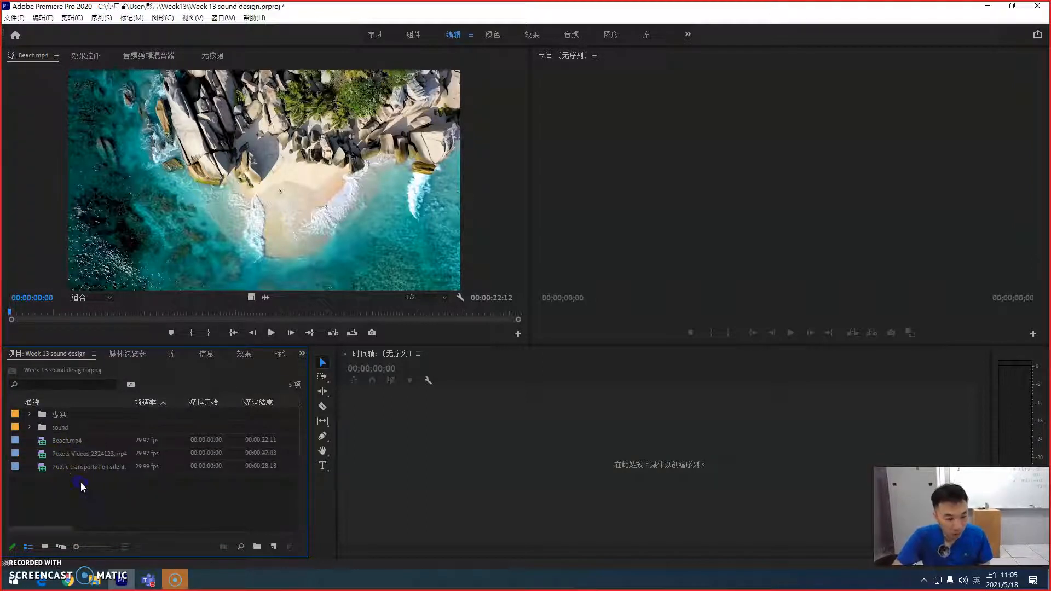
{"action": "left_click", "coordinate": [42, 455]}
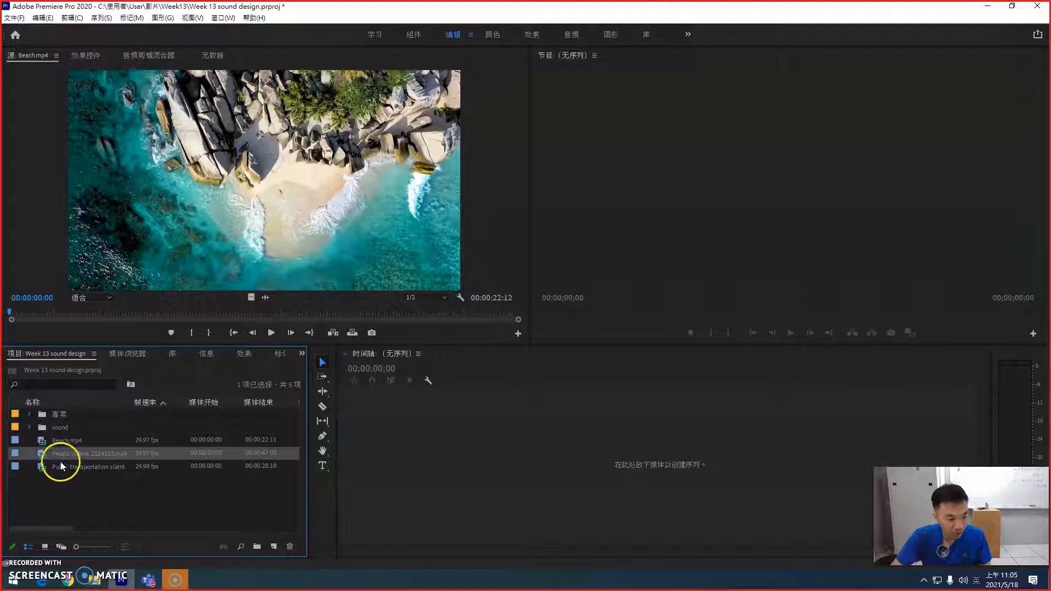
{"action": "left_click_drag", "start_coordinate": [41, 454], "coordinate": [602, 407]}
{"action": "left_click_drag", "start_coordinate": [687, 465], "coordinate": [688, 469]}
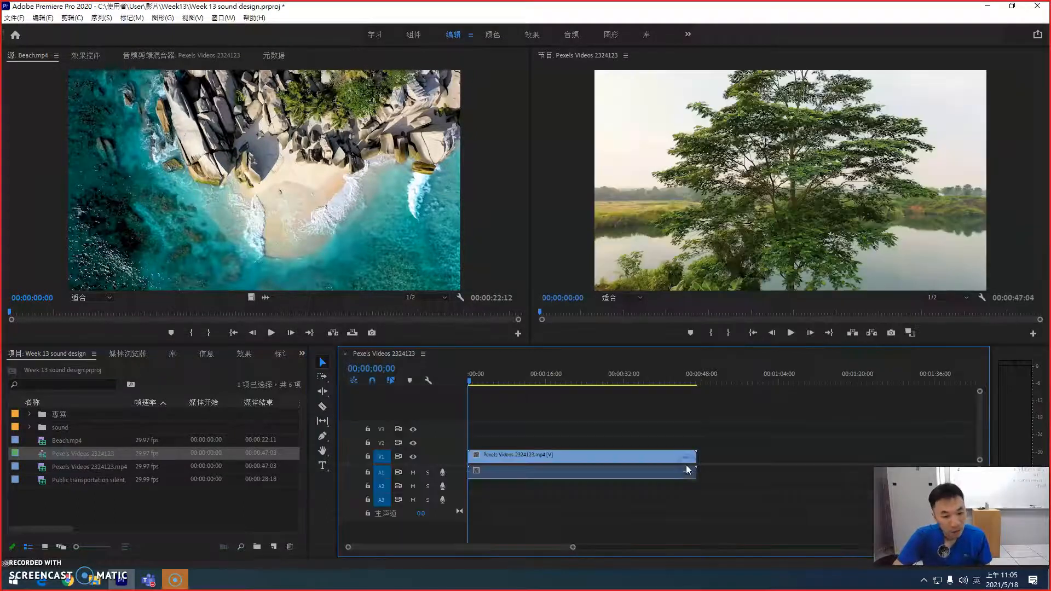
Rename the new sequence 森林 4K and move it into the 專案 bin.
{"action": "right_click", "coordinate": [83, 454]}
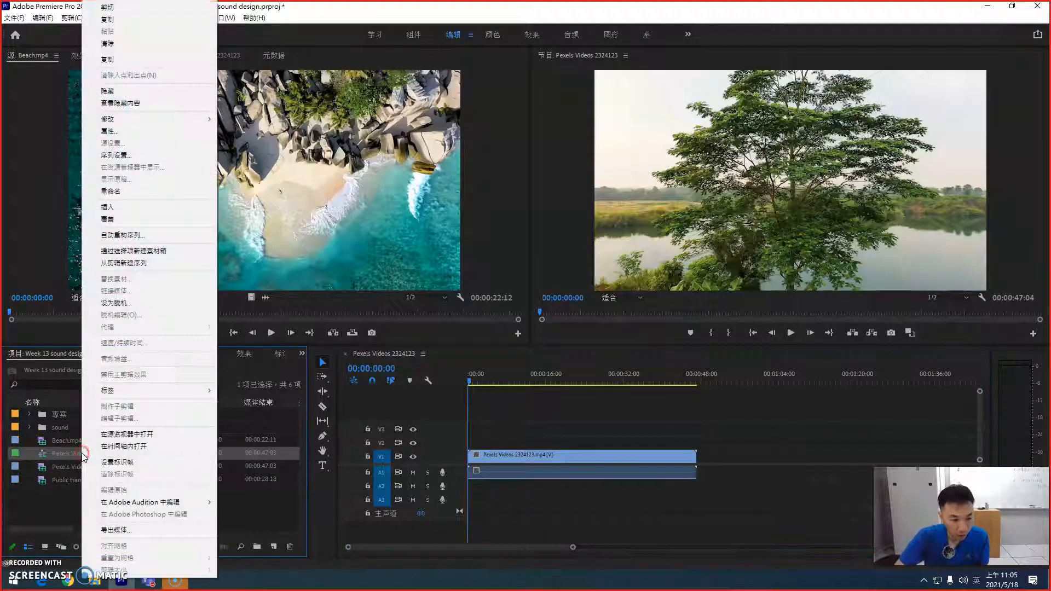
{"action": "left_click", "coordinate": [141, 192]}
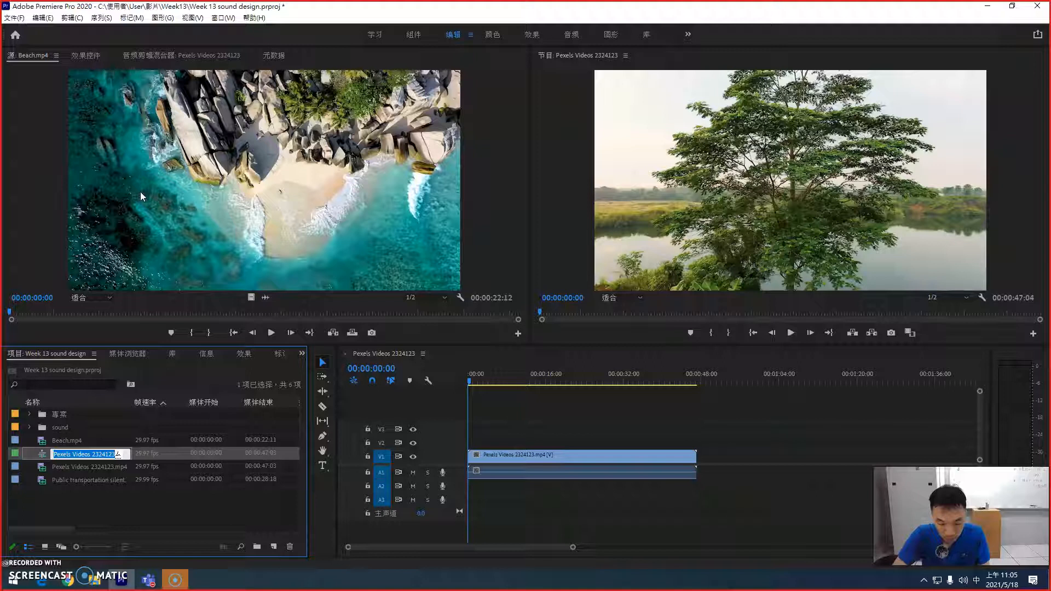
{"action": "type", "text": "森林 4K"}
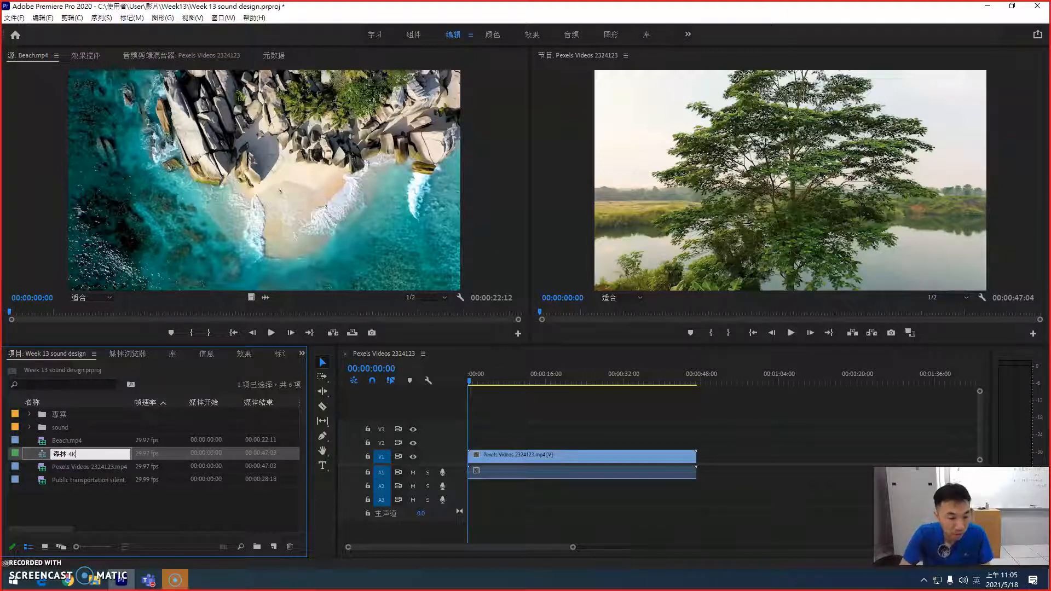
{"action": "key", "text": "Tab"}
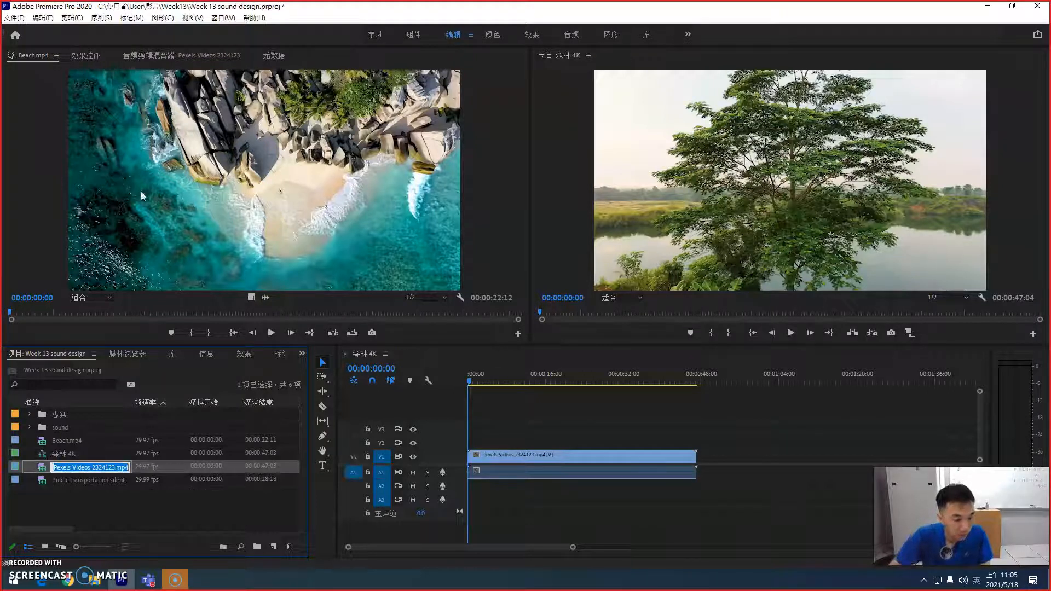
{"action": "left_click_drag", "start_coordinate": [41, 453], "coordinate": [37, 416]}
Expand the 專案, sound and Forest bins and audition the opening of Forest-Track 05.mp3.
{"action": "left_click", "coordinate": [30, 414]}
{"action": "left_click", "coordinate": [29, 467]}
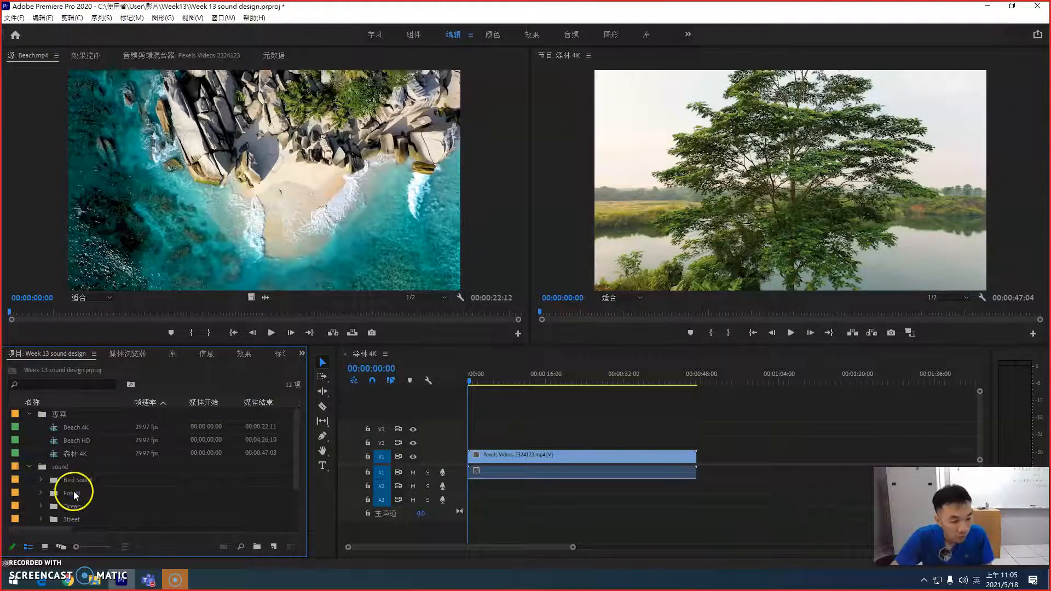
{"action": "left_click", "coordinate": [76, 496]}
{"action": "left_click", "coordinate": [40, 493]}
{"action": "scroll", "coordinate": [59, 473], "scroll_direction": "down", "scroll_amount": 1}
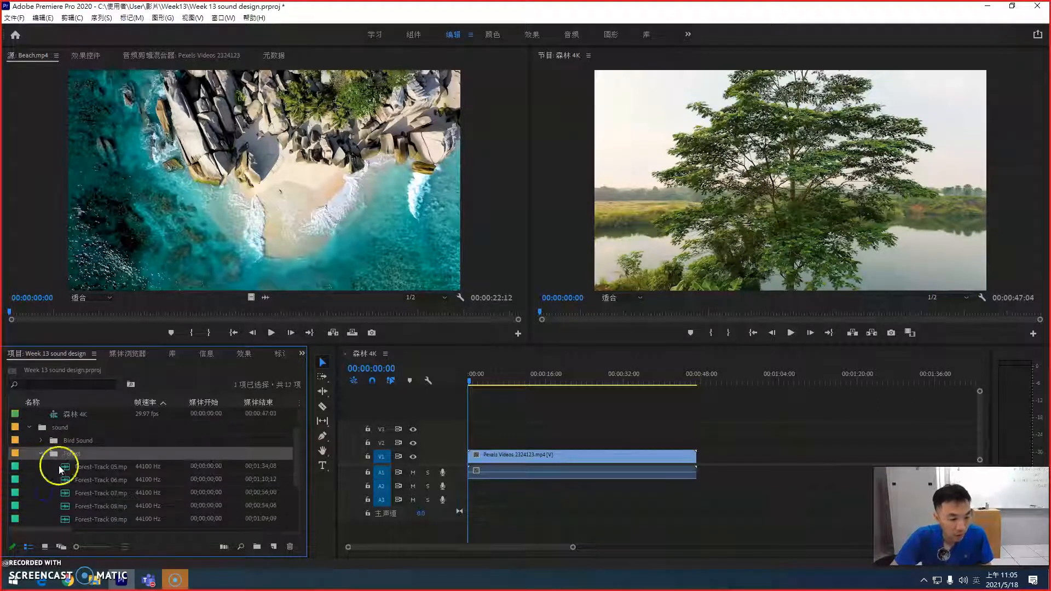
{"action": "double_click", "coordinate": [59, 473]}
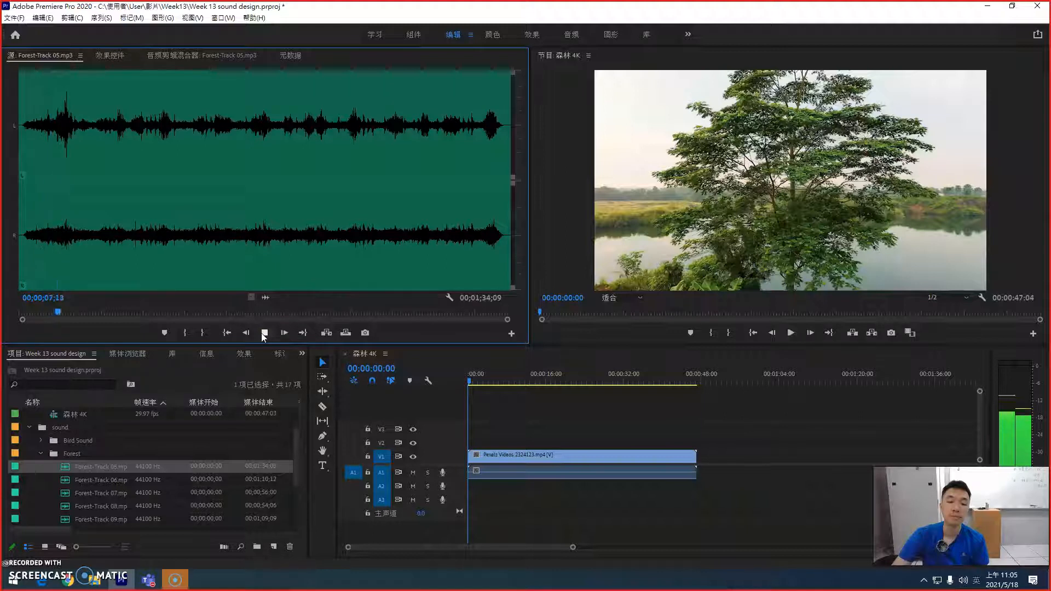
{"action": "left_click", "coordinate": [267, 333]}
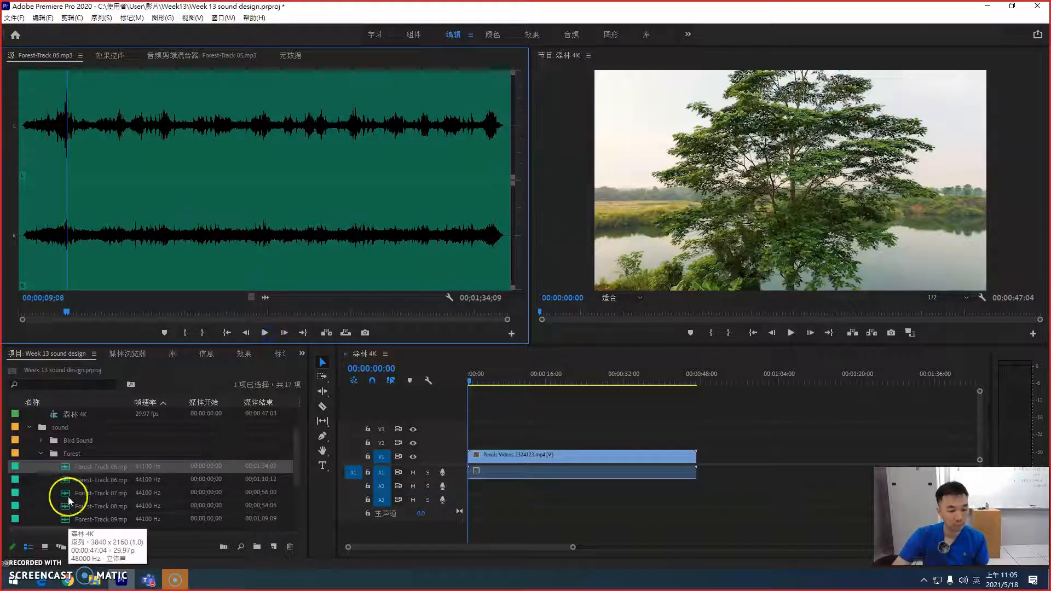
Audition the opening seconds of Forest-Track 06.mp3 from the Forest bin.
{"action": "double_click", "coordinate": [65, 480]}
{"action": "left_click", "coordinate": [265, 333]}
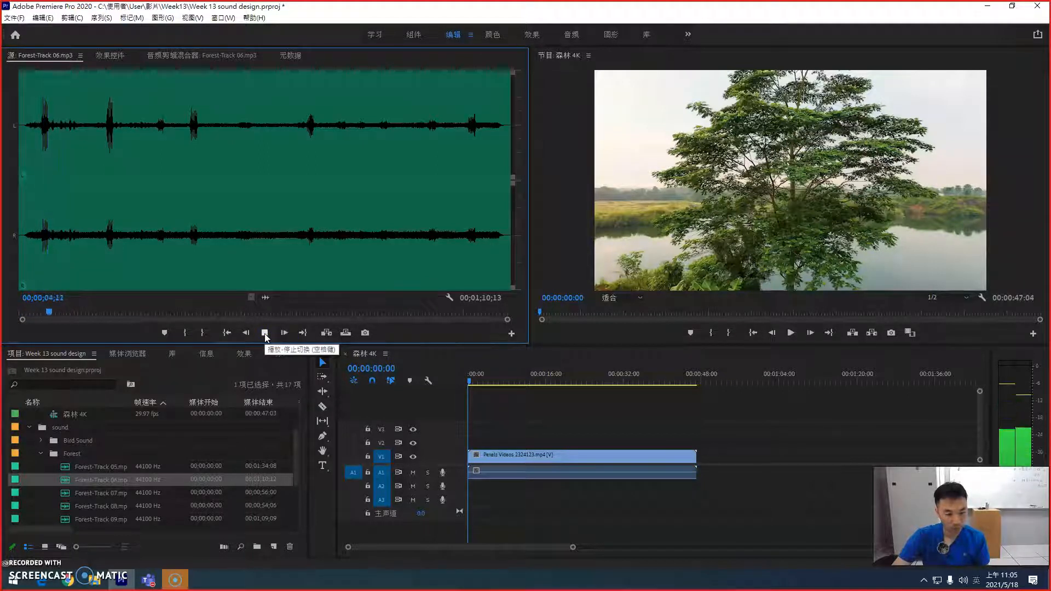
{"action": "left_click", "coordinate": [264, 333]}
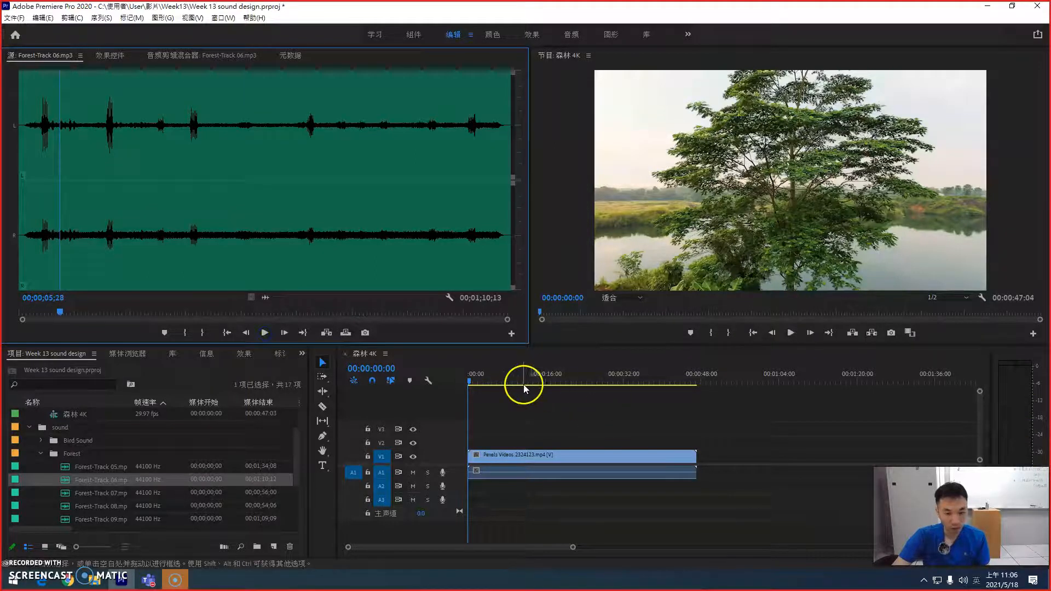
Play part of the 森林 4K sequence to review the footage, and return the playhead to the start.
{"action": "left_click", "coordinate": [507, 382]}
{"action": "key", "text": "space"}
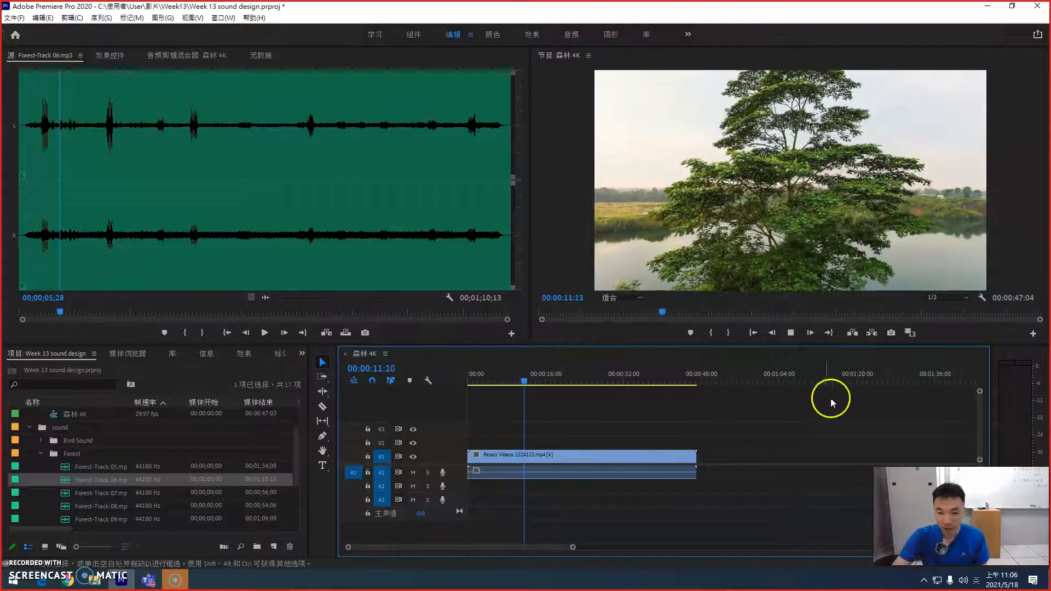
{"action": "left_click_drag", "start_coordinate": [527, 378], "coordinate": [426, 399]}
Audition the opening seconds of Forest-Track 07.mp3 and Forest-Track 08.mp3 from the Forest bin.
{"action": "double_click", "coordinate": [66, 493]}
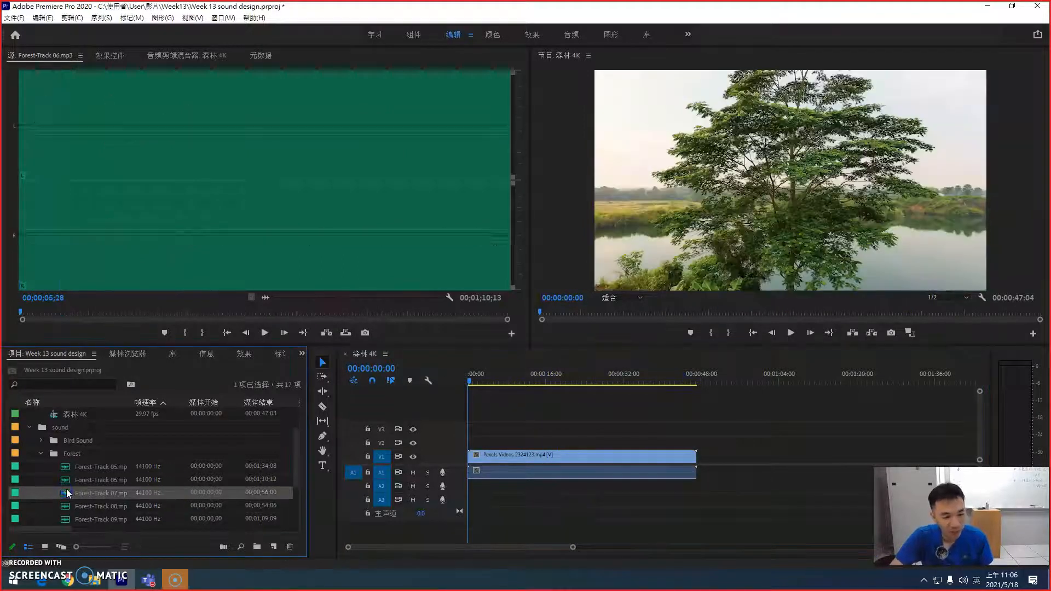
{"action": "left_click", "coordinate": [327, 277]}
{"action": "left_click", "coordinate": [266, 332]}
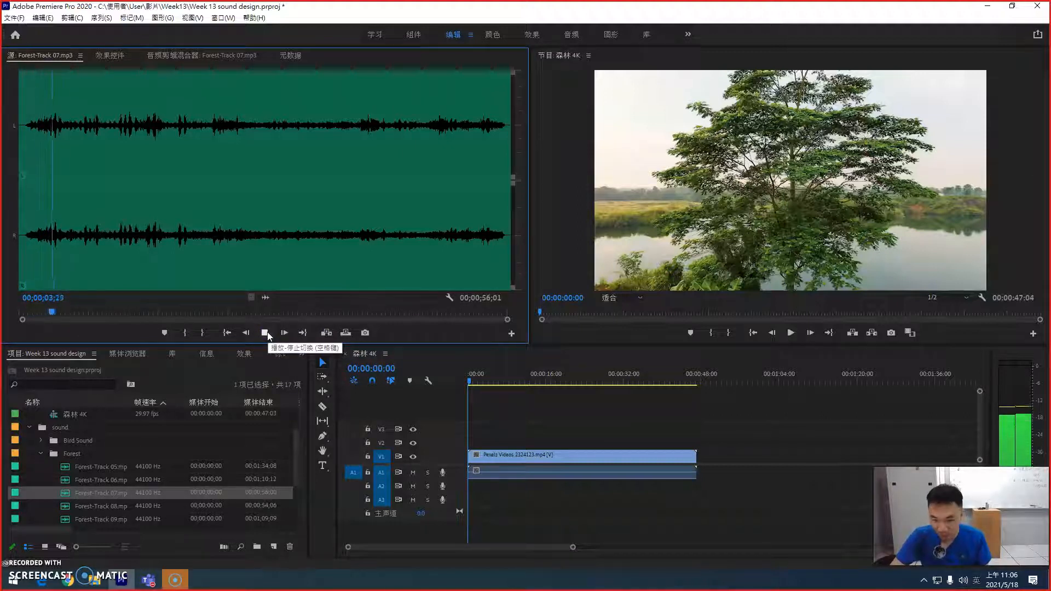
{"action": "left_click", "coordinate": [267, 333]}
{"action": "double_click", "coordinate": [90, 506]}
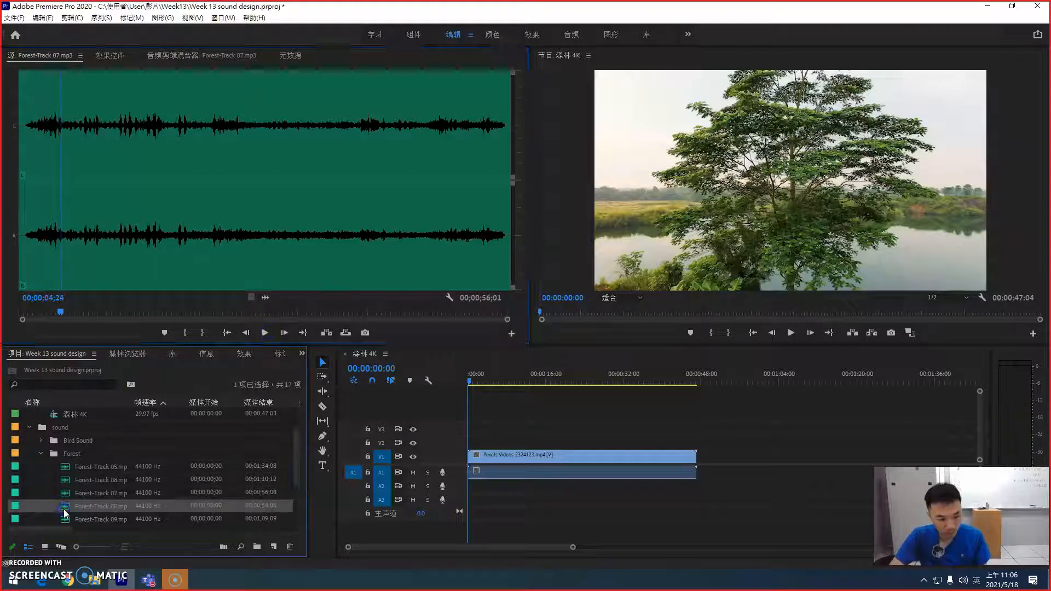
{"action": "left_click", "coordinate": [266, 337]}
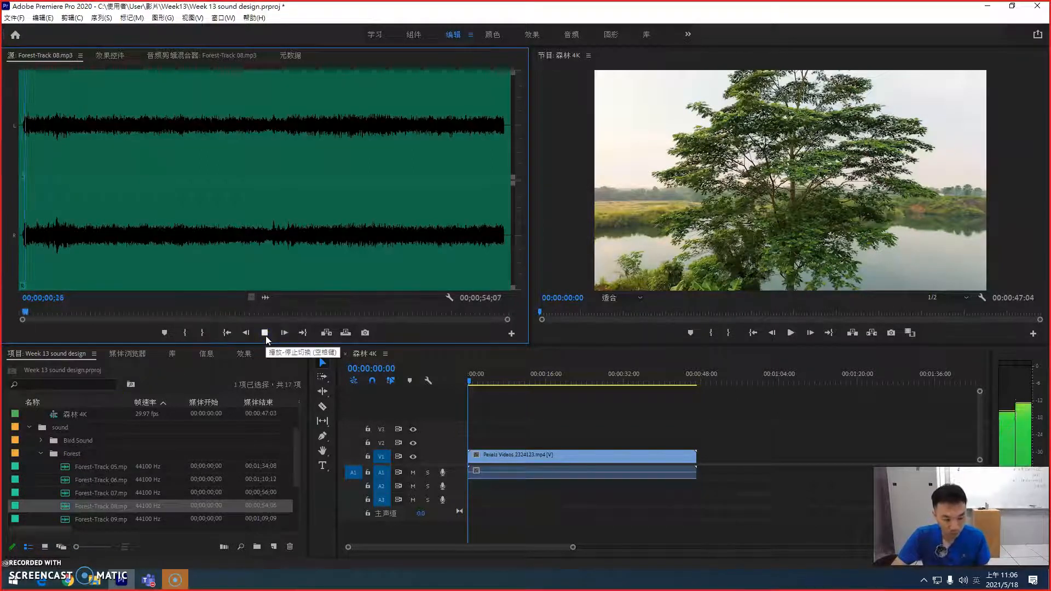
{"action": "left_click", "coordinate": [265, 336]}
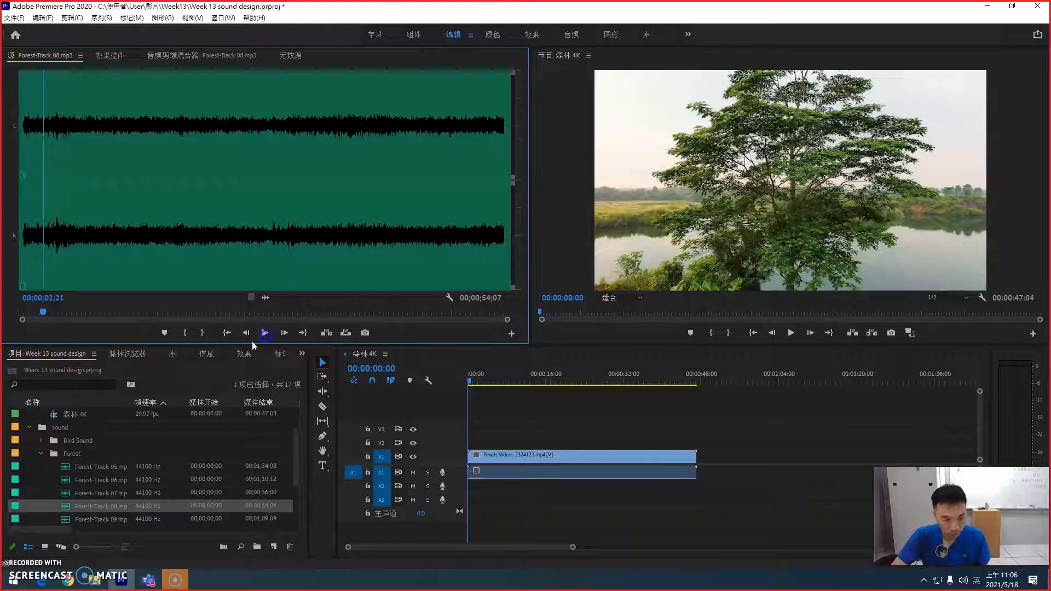
Audition the opening of Forest-Track 09.mp3 from the Forest bin.
{"action": "scroll", "coordinate": [95, 479], "scroll_direction": "down", "scroll_amount": 2}
{"action": "left_click", "coordinate": [73, 489]}
{"action": "double_click", "coordinate": [66, 494]}
{"action": "left_click", "coordinate": [263, 334]}
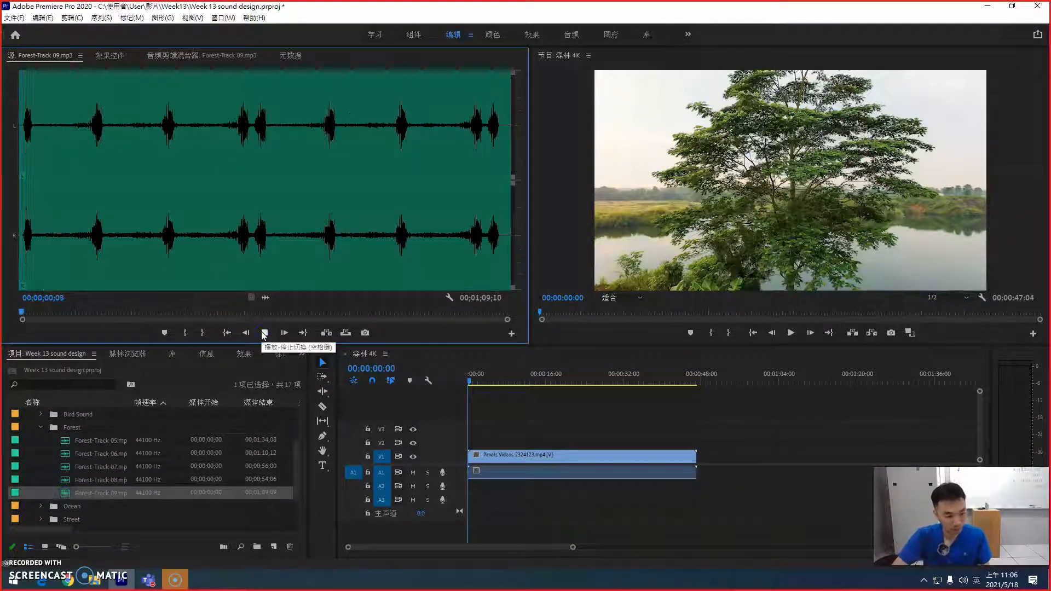
{"action": "left_click", "coordinate": [264, 333]}
Place Forest-Track 09.mp3 on audio track A2 at the sequence start and play its opening.
{"action": "left_click_drag", "start_coordinate": [75, 493], "coordinate": [460, 515]}
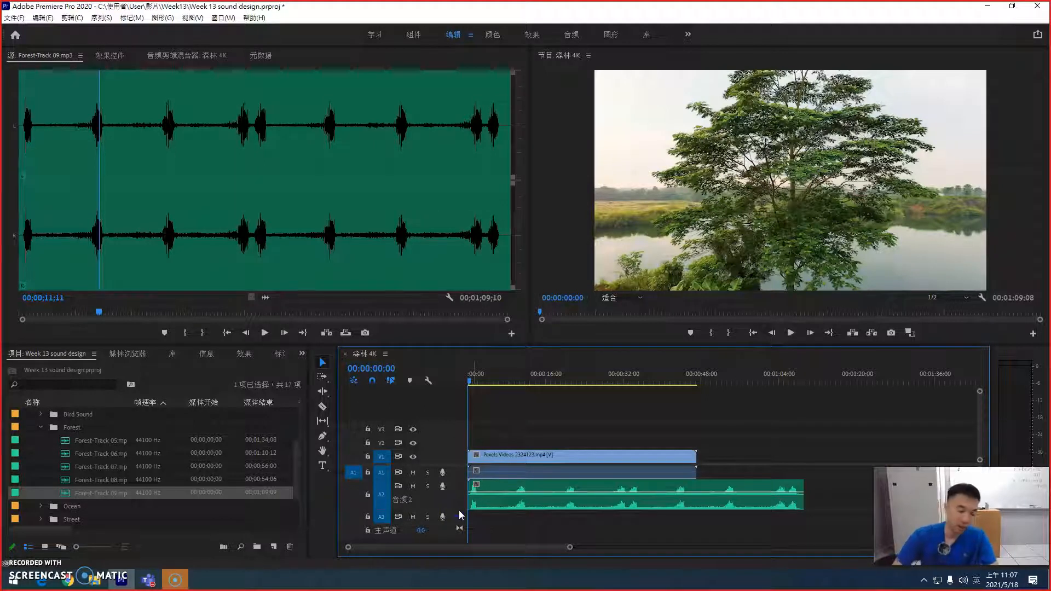
{"action": "key", "text": "="}
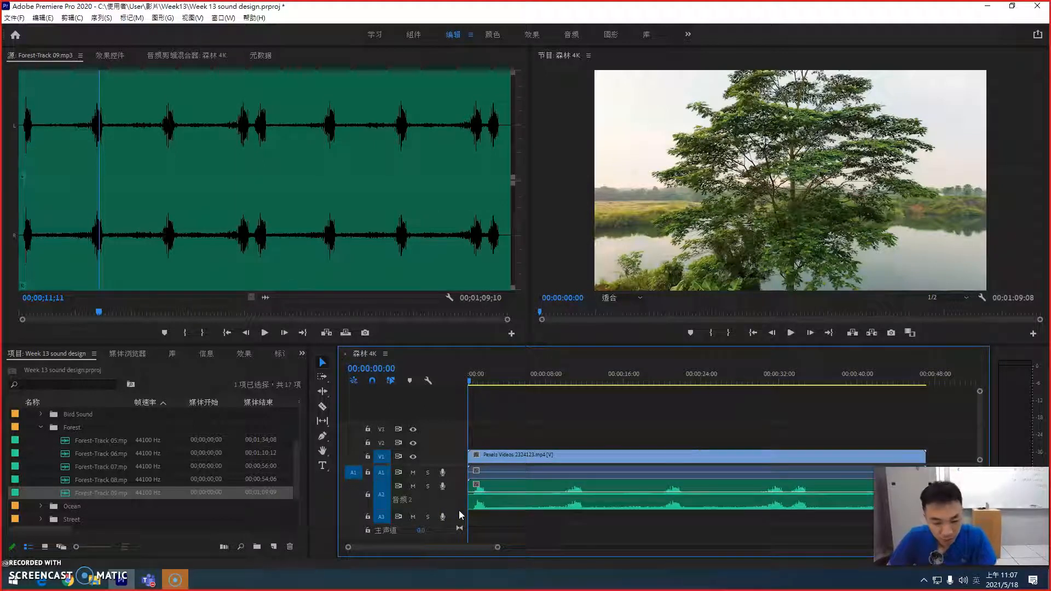
{"action": "left_click", "coordinate": [487, 448]}
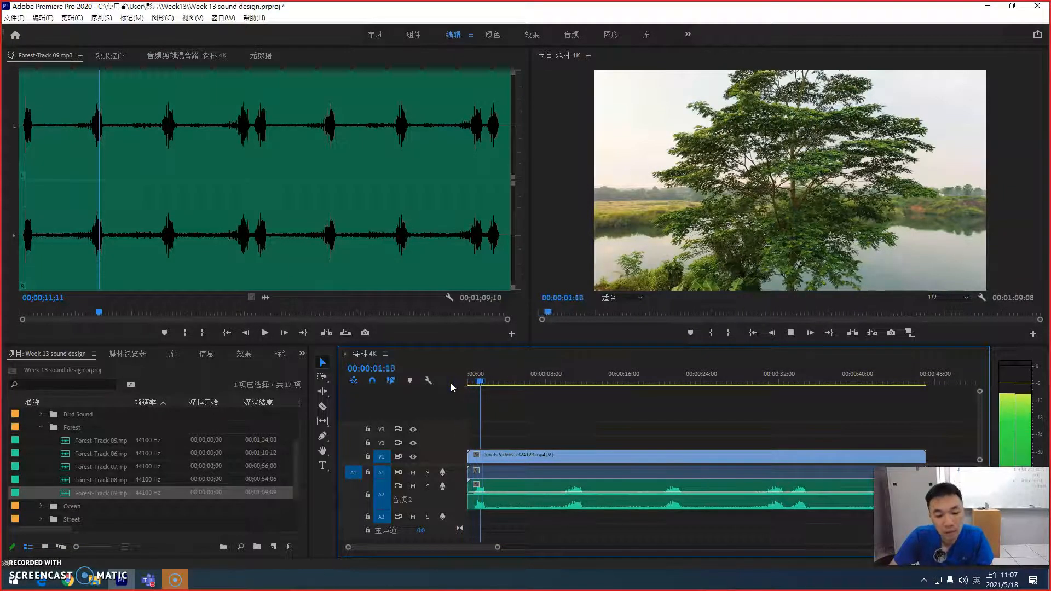
{"action": "key", "text": "space"}
Cut off and delete about the first 2 seconds of the A2 clip, and move the remainder to the sequence start.
{"action": "key", "text": "c"}
{"action": "left_click", "coordinate": [487, 497]}
{"action": "key", "text": "v"}
{"action": "left_click", "coordinate": [480, 481]}
{"action": "key", "text": "Delete"}
{"action": "left_click", "coordinate": [503, 487]}
{"action": "left_click_drag", "start_coordinate": [503, 487], "coordinate": [484, 487]}
Play the sequence from the start and lower the volume of the Forest-Track 09 clip on A2 slightly.
{"action": "left_click_drag", "start_coordinate": [493, 380], "coordinate": [454, 380]}
{"action": "key", "text": "space"}
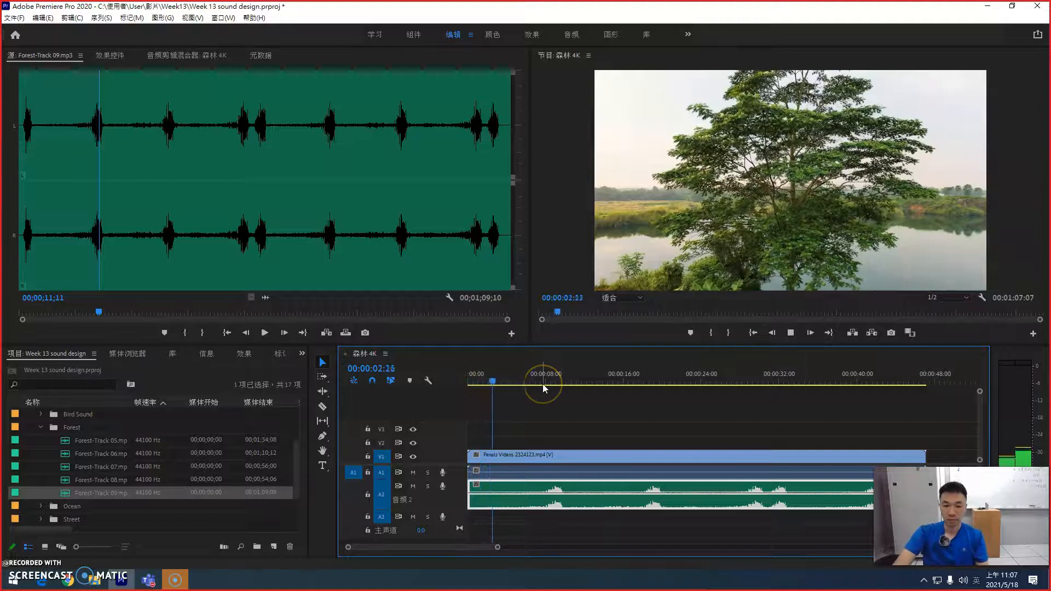
{"action": "key", "text": "space"}
{"action": "left_click", "coordinate": [527, 497]}
{"action": "key", "text": "space"}
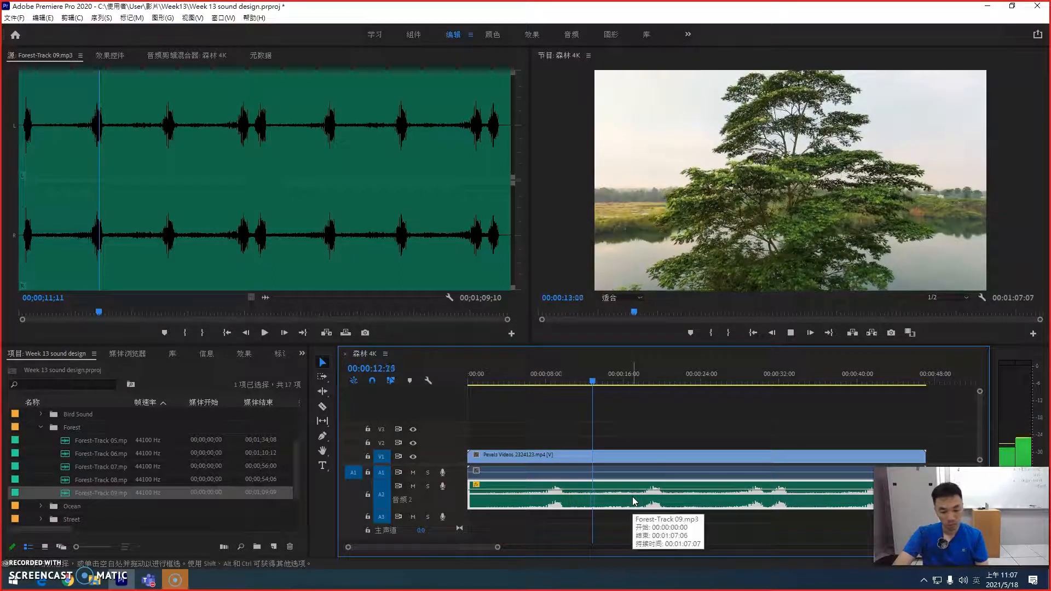
{"action": "key", "text": "space"}
Audition Forest-Track 05.mp3 and Forest-Track 06.mp3 again as candidates for a second sound layer.
{"action": "double_click", "coordinate": [72, 443]}
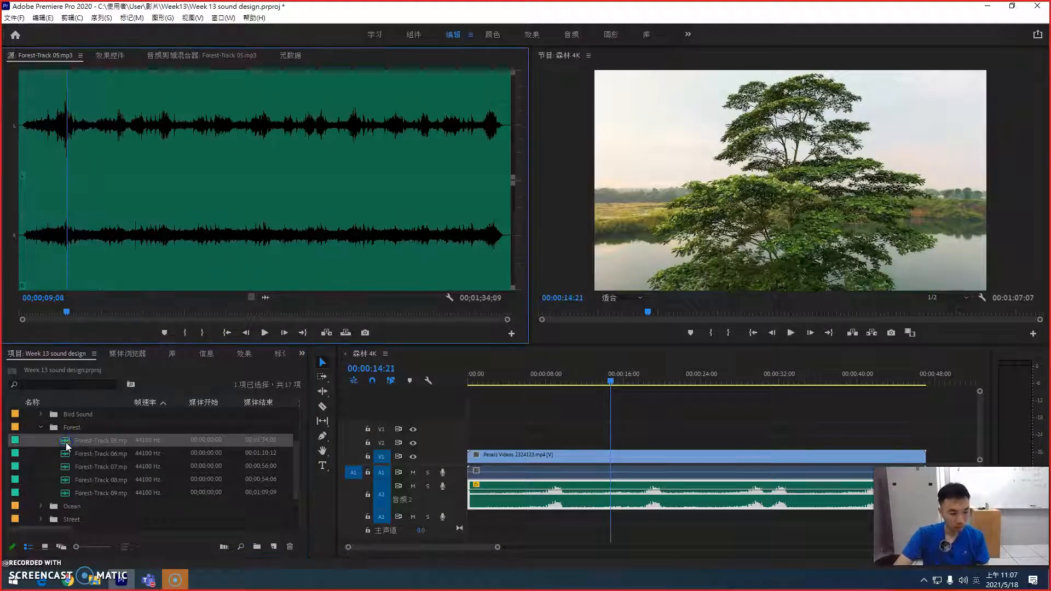
{"action": "left_click", "coordinate": [266, 332]}
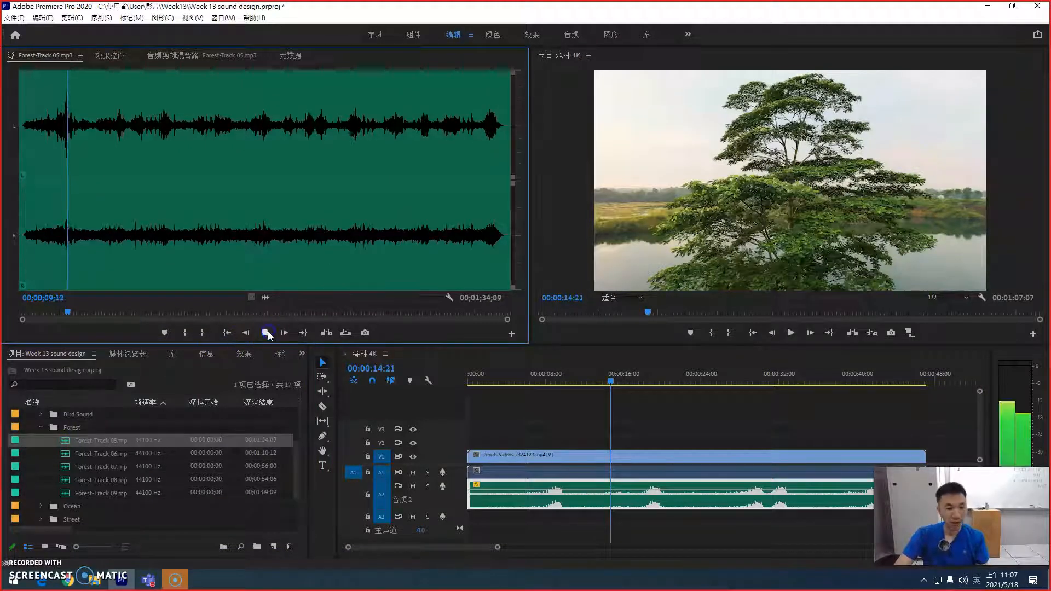
{"action": "left_click", "coordinate": [266, 333]}
{"action": "double_click", "coordinate": [66, 455]}
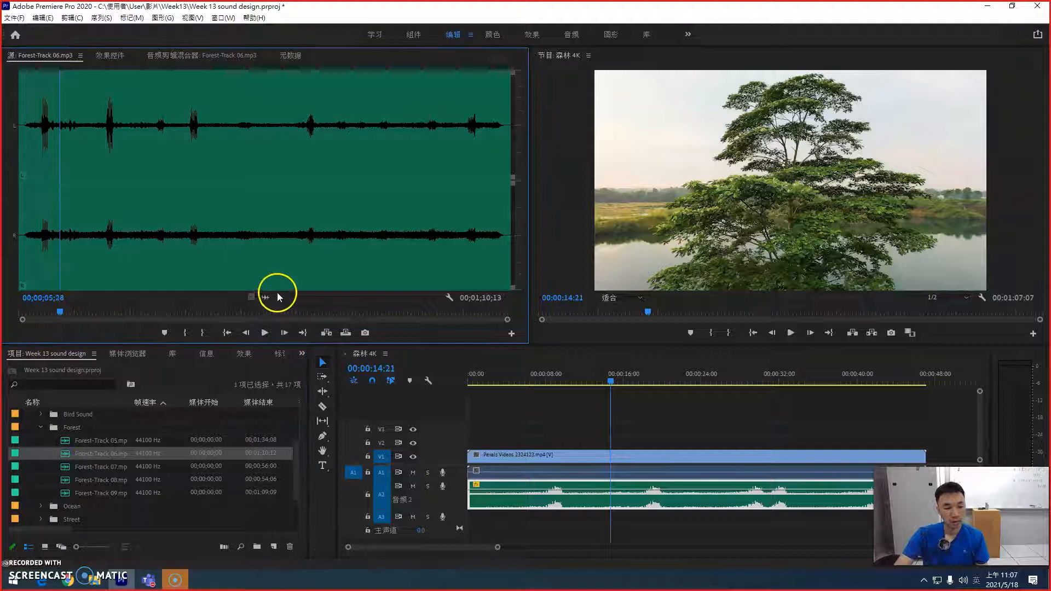
{"action": "left_click", "coordinate": [265, 333]}
{"action": "left_click", "coordinate": [265, 333]}
Place Forest-Track 06.mp3 on audio track A3 at the sequence start and return the playhead to the beginning.
{"action": "left_click", "coordinate": [63, 455]}
{"action": "left_click_drag", "start_coordinate": [63, 455], "coordinate": [454, 541]}
{"action": "left_click_drag", "start_coordinate": [524, 376], "coordinate": [459, 373]}
Play the layered sounds from the start and lower the volume of the Forest-Track 06 clip on A3.
{"action": "key", "text": "space"}
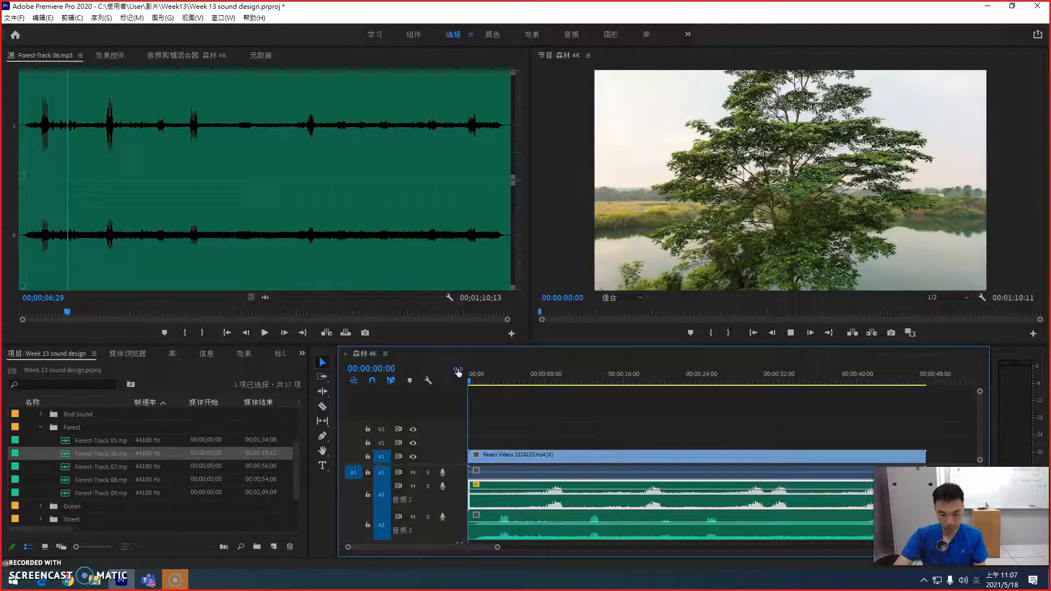
{"action": "left_click", "coordinate": [564, 527]}
{"action": "left_click_drag", "start_coordinate": [564, 526], "coordinate": [564, 532]}
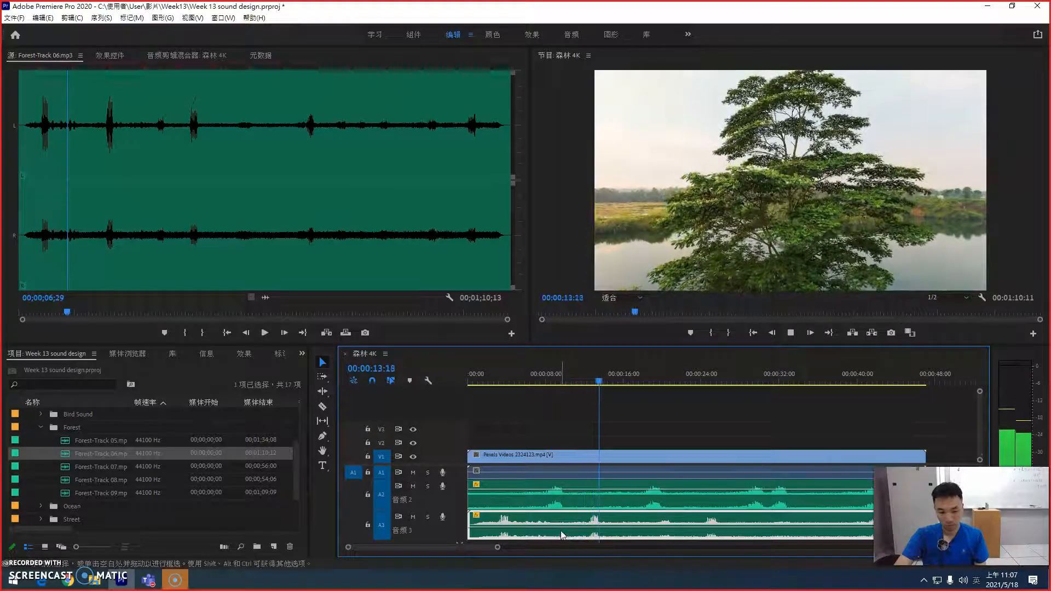
{"action": "key", "text": "space"}
{"action": "left_click", "coordinate": [573, 508]}
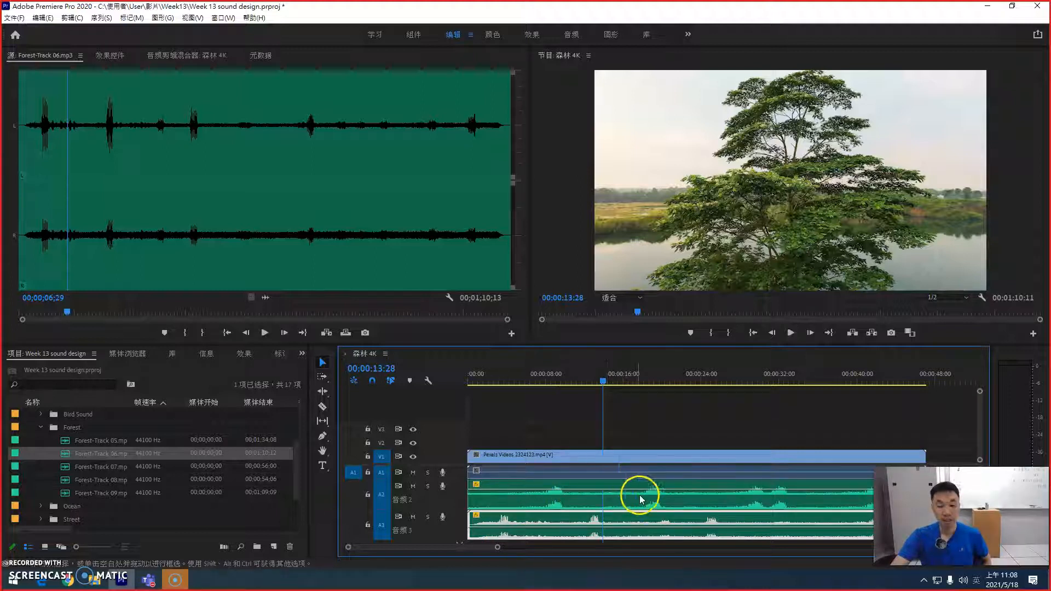
Add Pen tool volume keyframes around the A2 clip's first loud passage near 8 seconds and lower the middle into a dip.
{"action": "left_click", "coordinate": [548, 382]}
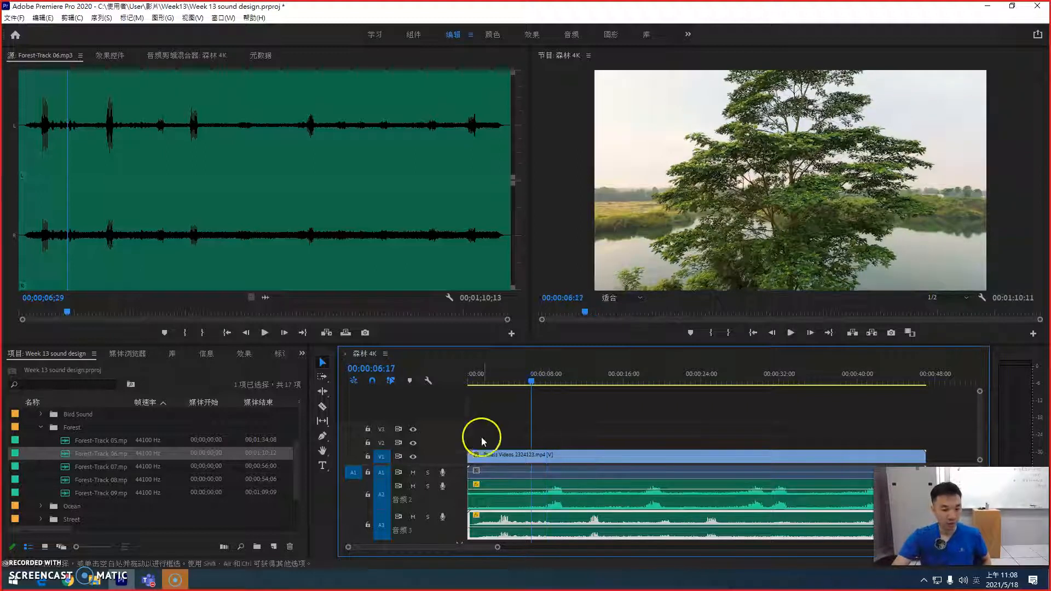
{"action": "left_click", "coordinate": [323, 436]}
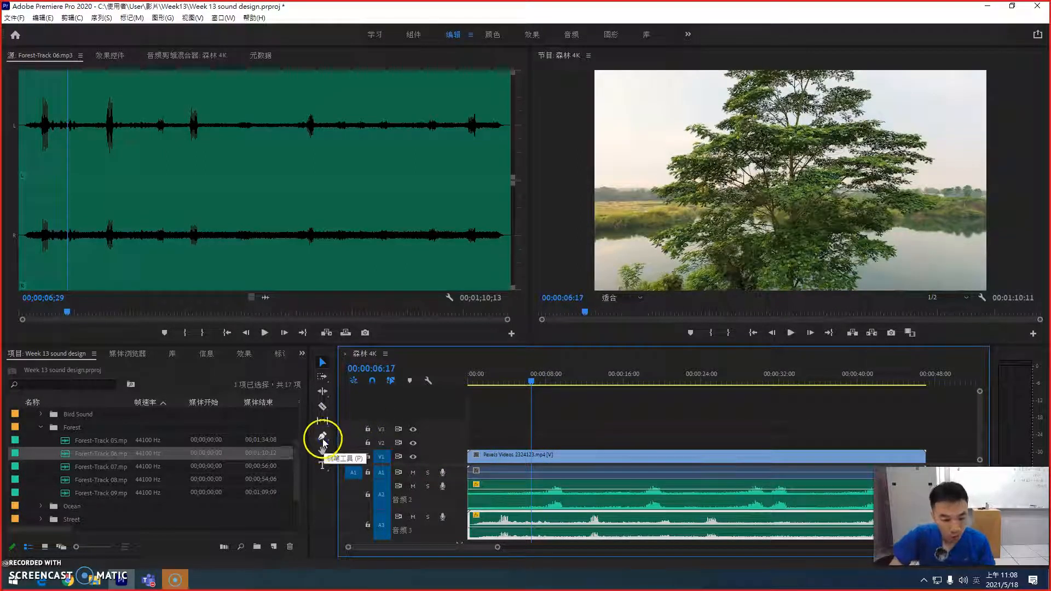
{"action": "left_click", "coordinate": [538, 491]}
{"action": "left_click", "coordinate": [574, 488]}
{"action": "mouse_move", "coordinate": [557, 493]}
{"action": "left_mouse_down"}
{"action": "mouse_move", "coordinate": [544, 504]}
{"action": "mouse_move", "coordinate": [556, 500]}
{"action": "mouse_move", "coordinate": [547, 495]}
{"action": "mouse_move", "coordinate": [570, 499]}
{"action": "left_mouse_up"}
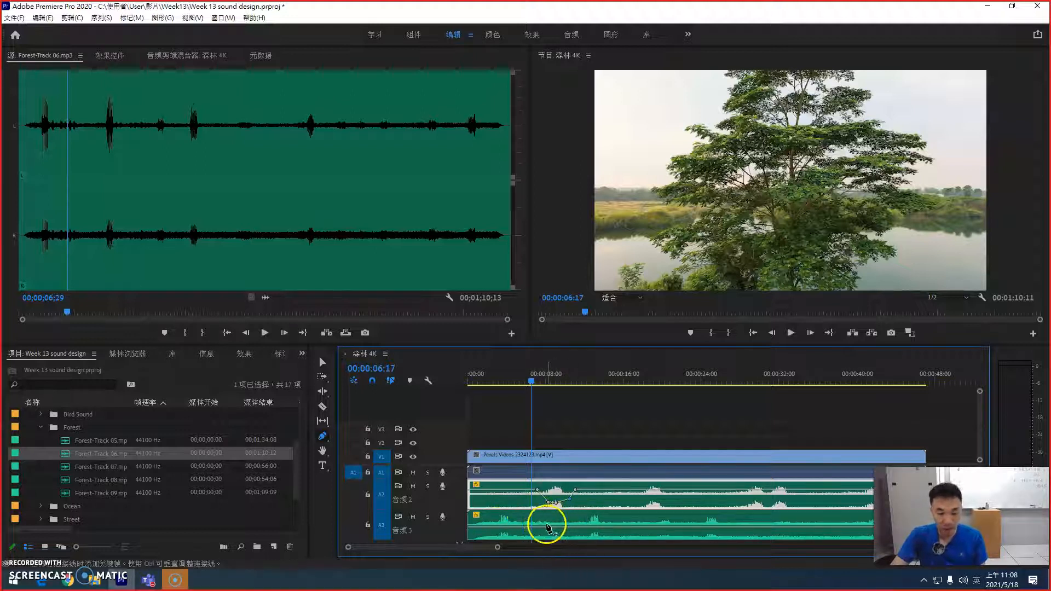
Lower the end keyframe of the A2 dip near 10 seconds to about -23.7 dB and play the mix.
{"action": "left_click_drag", "start_coordinate": [570, 498], "coordinate": [567, 503]}
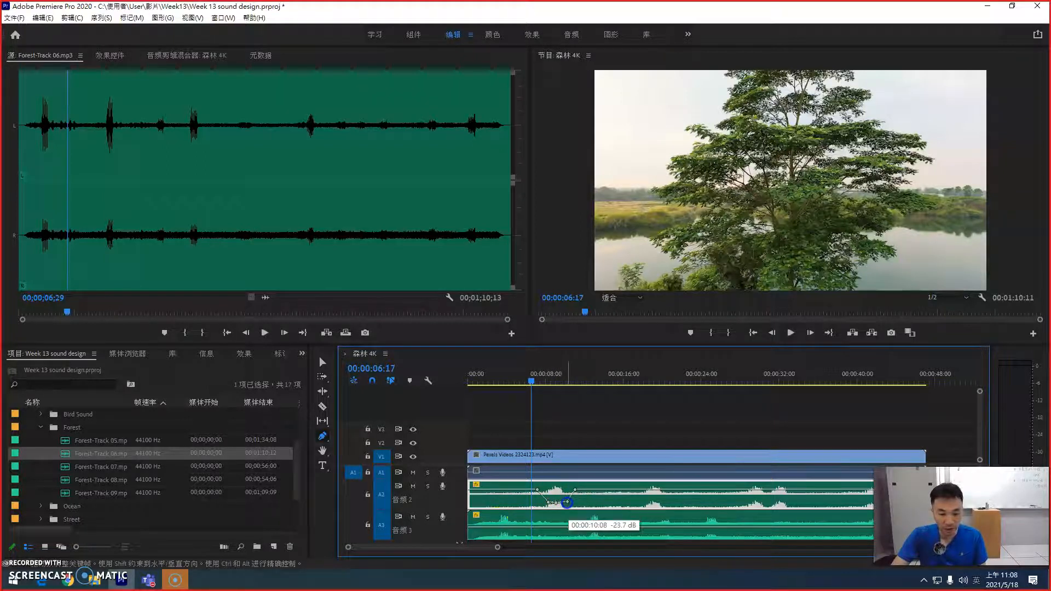
{"action": "left_click", "coordinate": [519, 402]}
{"action": "key", "text": "space"}
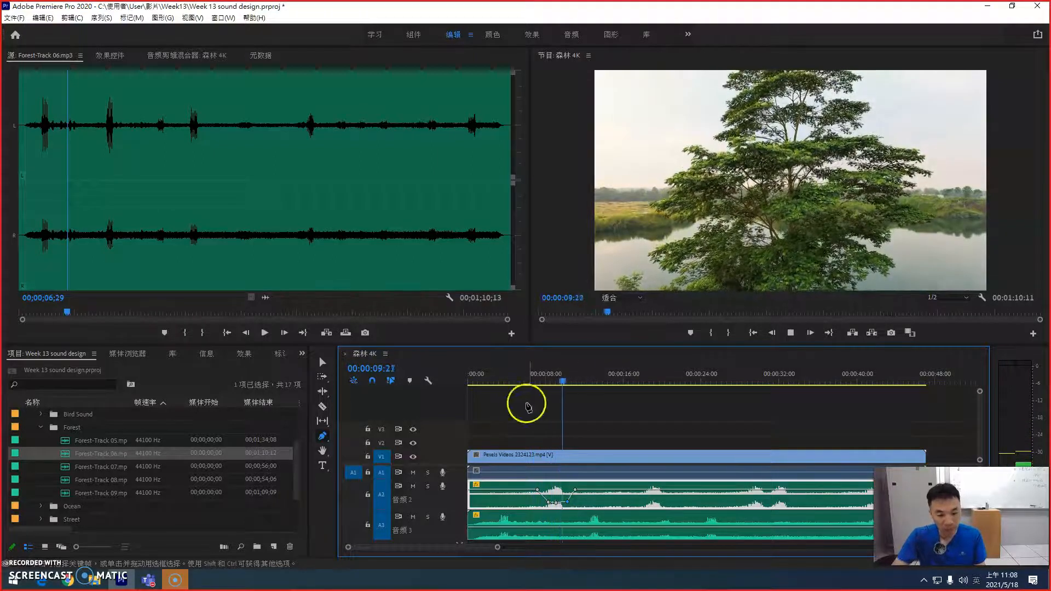
Add keyframed volume dips over the A3 loud passage near 13 seconds and the A2 one near 19 seconds, the latter ending at about -19.5 dB.
{"action": "left_click", "coordinate": [580, 527]}
{"action": "left_click_drag", "start_coordinate": [600, 531], "coordinate": [603, 535]}
{"action": "left_click", "coordinate": [637, 492]}
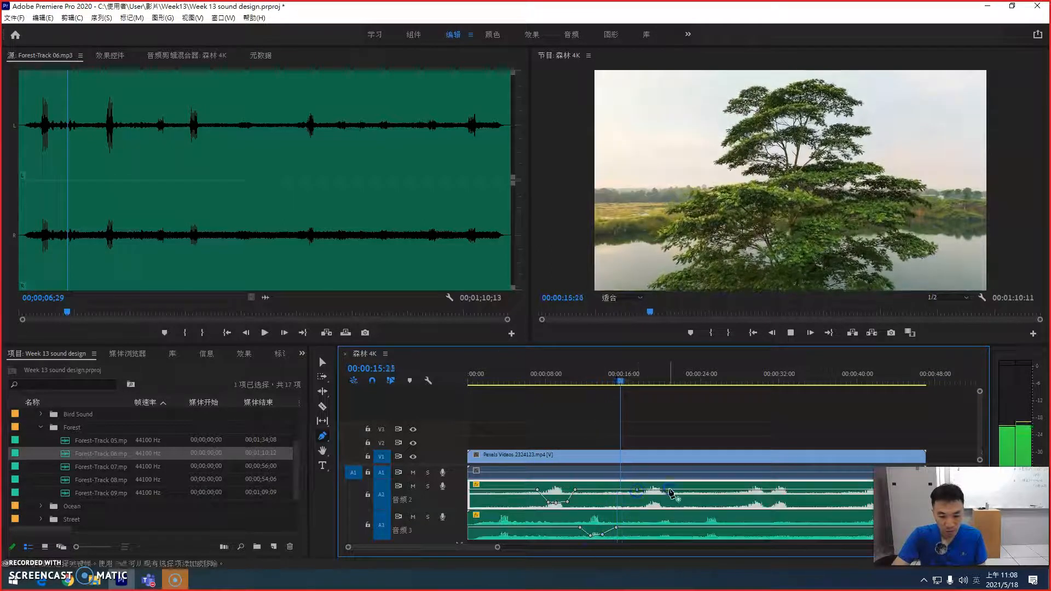
{"action": "mouse_move", "coordinate": [648, 490]}
{"action": "left_mouse_down"}
{"action": "mouse_move", "coordinate": [647, 503]}
{"action": "mouse_move", "coordinate": [662, 502]}
{"action": "left_mouse_up"}
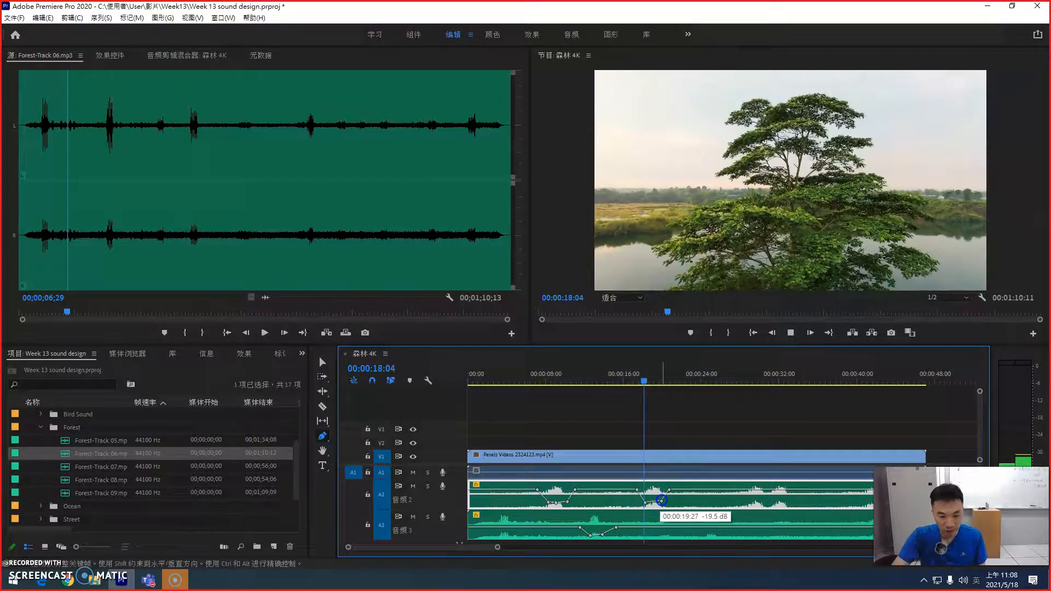
Add keyframed volume dips on the A3 clip over its loud passages near 3 seconds and near 25 seconds.
{"action": "left_click", "coordinate": [485, 529]}
{"action": "left_click_drag", "start_coordinate": [503, 528], "coordinate": [511, 535]}
{"action": "left_click", "coordinate": [702, 528]}
{"action": "left_click_drag", "start_coordinate": [712, 529], "coordinate": [712, 536]}
{"action": "left_click", "coordinate": [727, 527]}
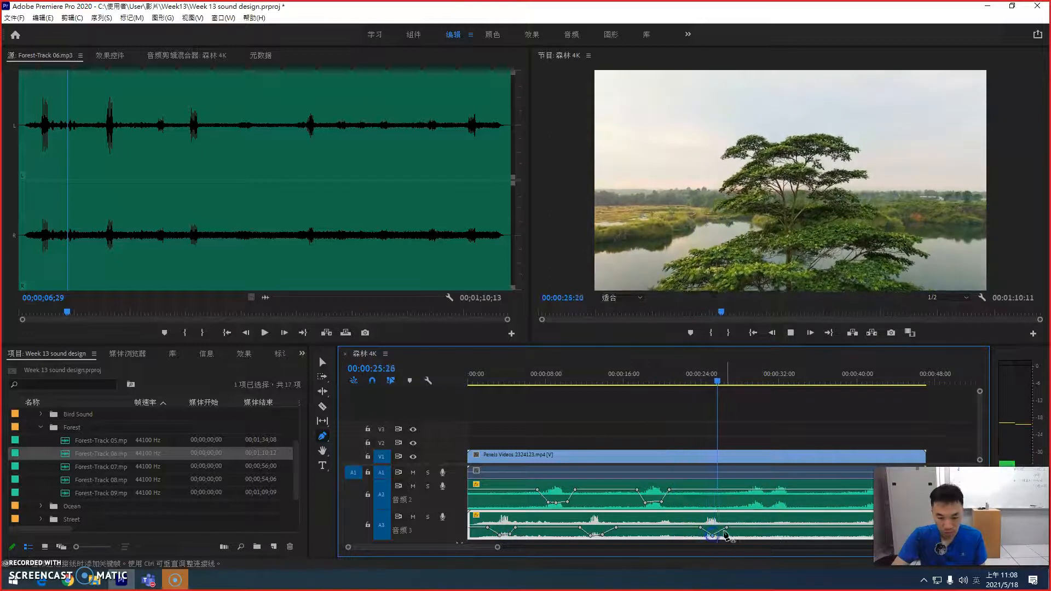
Add a keyframed volume dip on the A2 clip across the loud passage from about 29 to 33 seconds and stop playback.
{"action": "left_click", "coordinate": [747, 495]}
{"action": "left_click", "coordinate": [795, 490]}
{"action": "left_click", "coordinate": [751, 492]}
{"action": "left_click_drag", "start_coordinate": [751, 492], "coordinate": [787, 504]}
{"action": "key", "text": "space"}
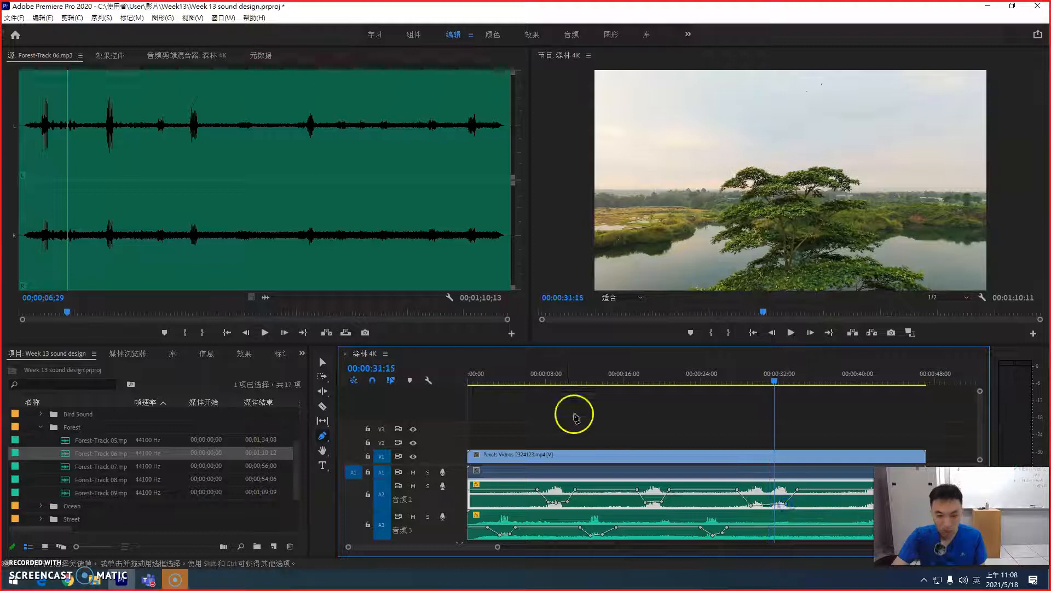
Replay the mix and fine-tune the low keyframes of the A2 dip near 20 seconds and the A3 dip near 25 seconds.
{"action": "key", "text": "space"}
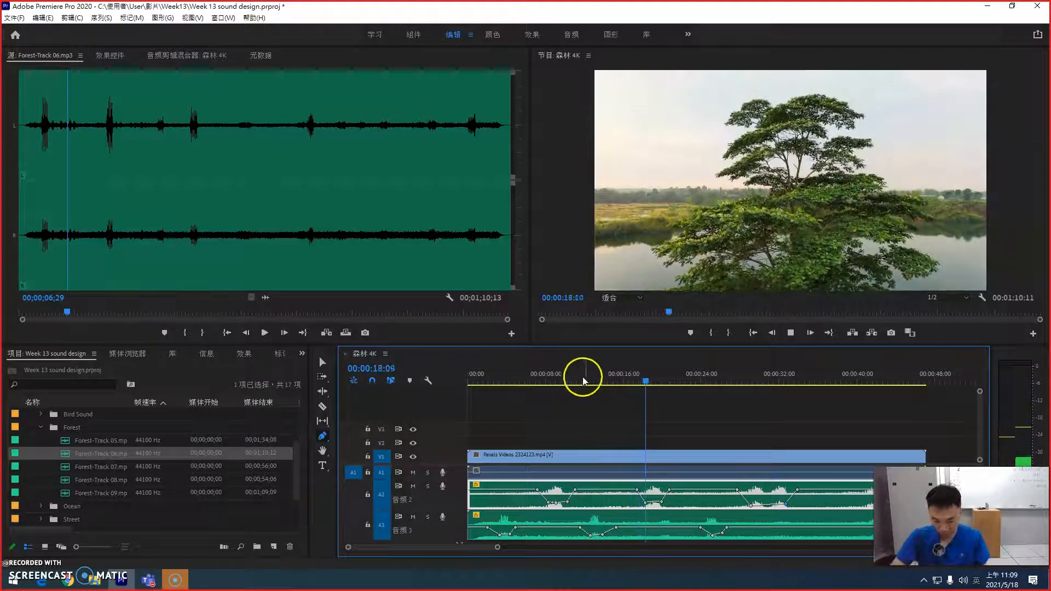
{"action": "left_click_drag", "start_coordinate": [663, 503], "coordinate": [667, 502]}
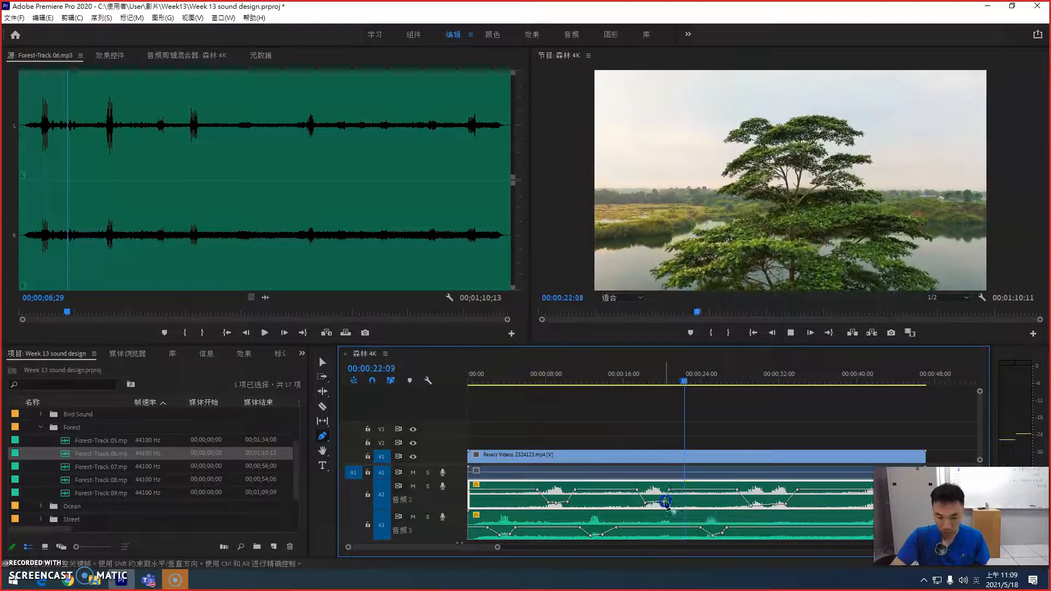
{"action": "left_click_drag", "start_coordinate": [712, 535], "coordinate": [722, 534]}
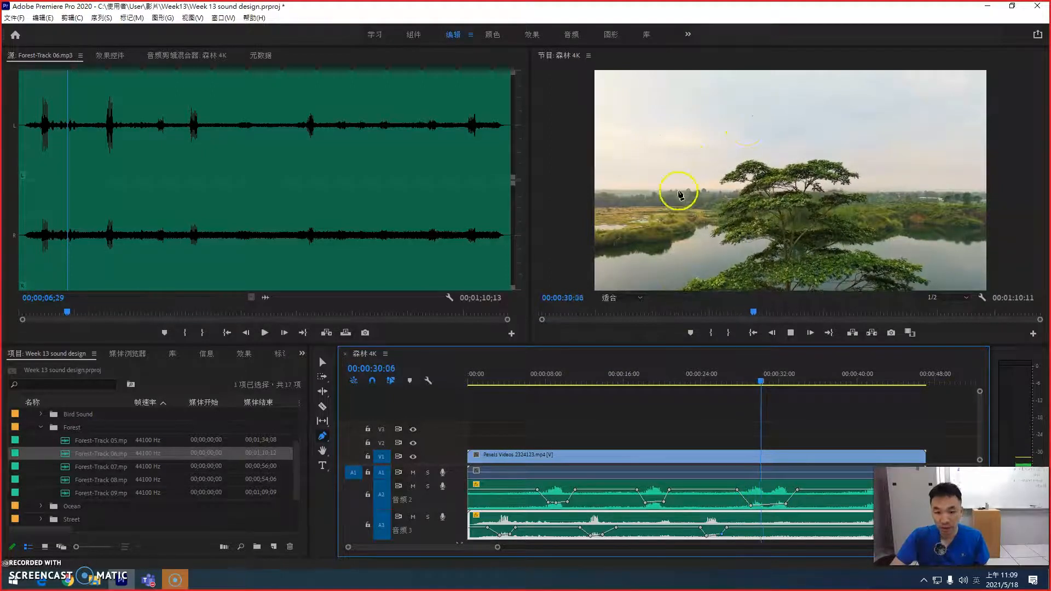
Raise the low keyframes of the A2 dip between about 29 and 33 seconds and replay that passage.
{"action": "left_click_drag", "start_coordinate": [752, 511], "coordinate": [784, 500]}
{"action": "left_click_drag", "start_coordinate": [757, 373], "coordinate": [732, 373]}
{"action": "key", "text": "space"}
{"action": "left_click_drag", "start_coordinate": [752, 496], "coordinate": [781, 500]}
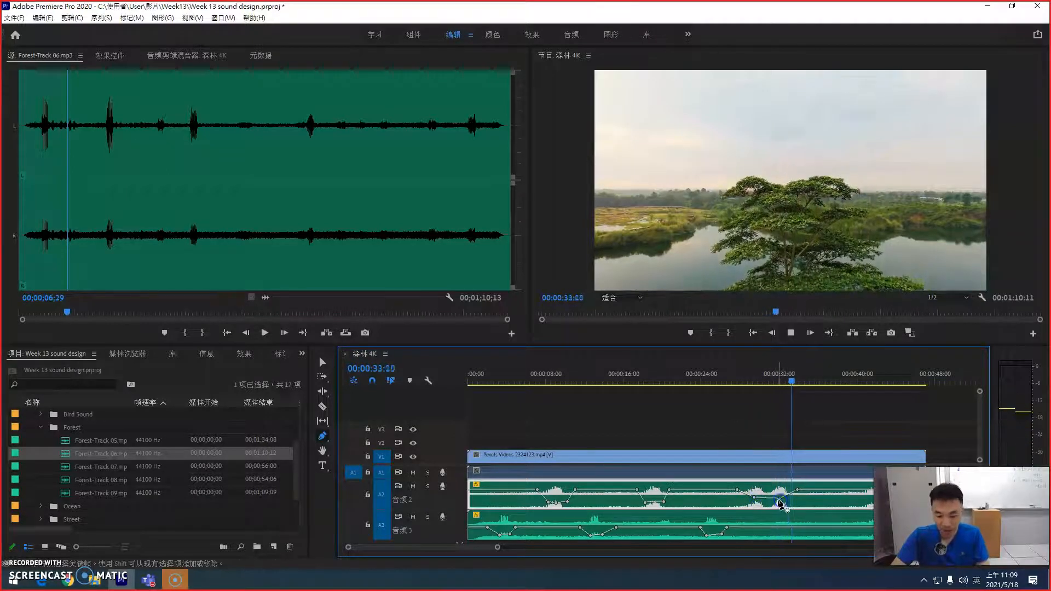
Add a keyframed volume dip on the A2 clip over its loud passage near 42 seconds.
{"action": "scroll", "coordinate": [780, 505], "scroll_direction": "down", "scroll_amount": 3}
{"action": "scroll", "coordinate": [777, 504], "scroll_direction": "up", "scroll_amount": 2}
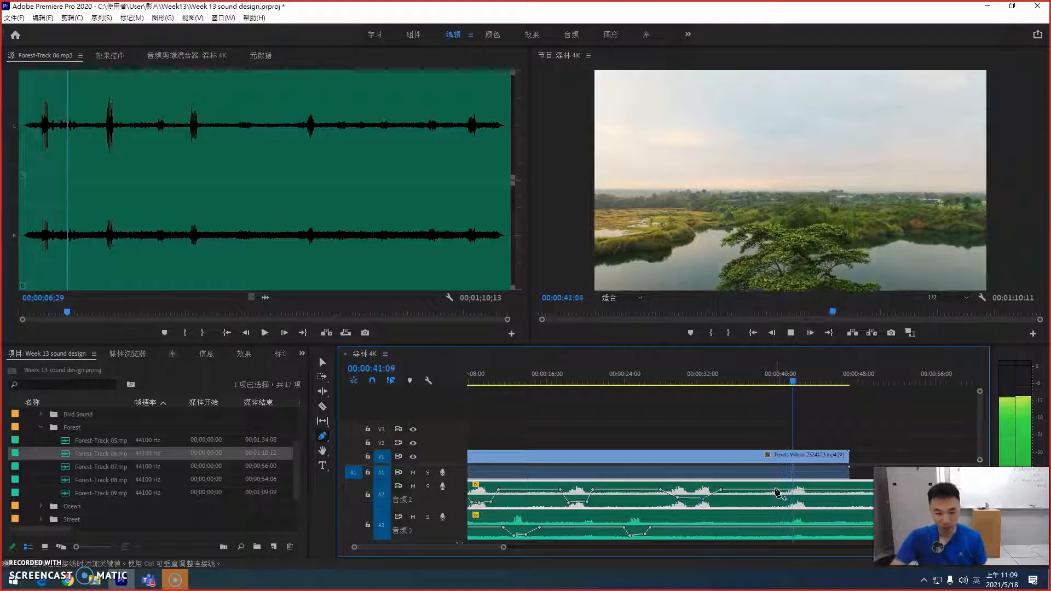
{"action": "left_click", "coordinate": [786, 491]}
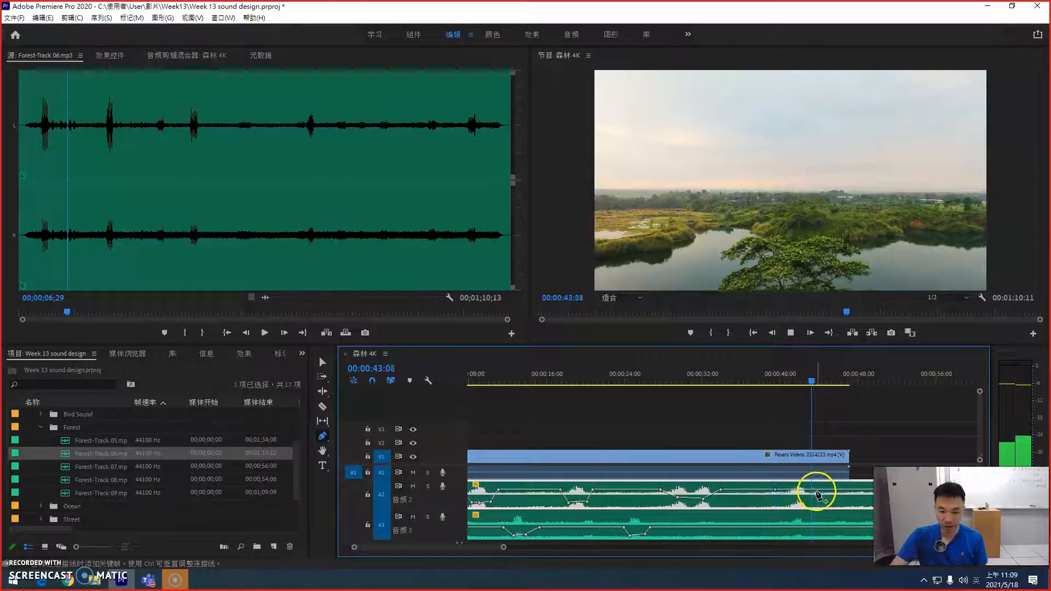
{"action": "left_click_drag", "start_coordinate": [786, 491], "coordinate": [808, 500]}
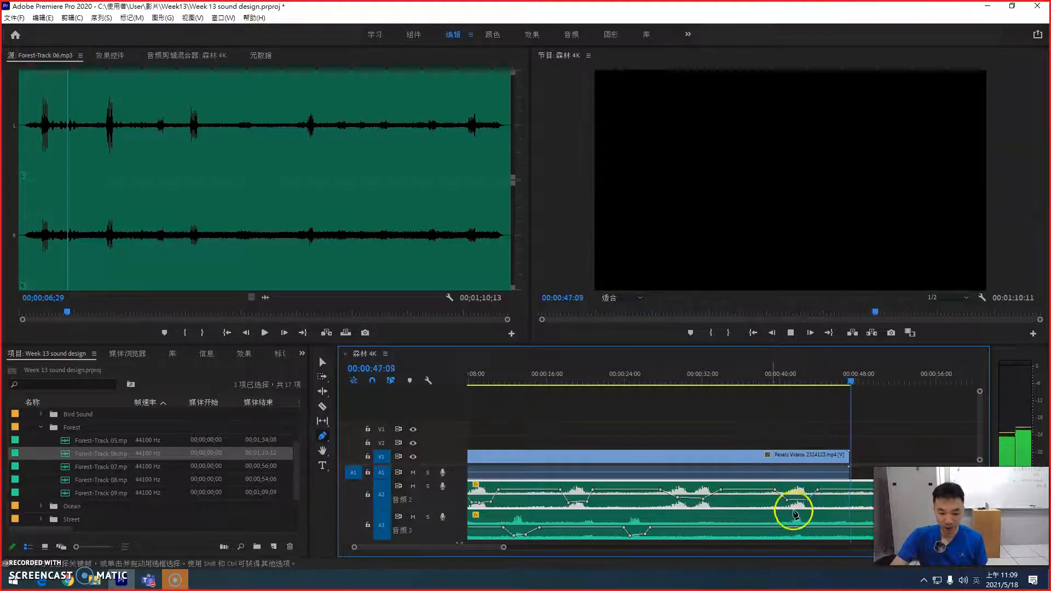
Play the balanced forest mix again from the sequence start.
{"action": "key", "text": "space"}
{"action": "key", "text": "Home"}
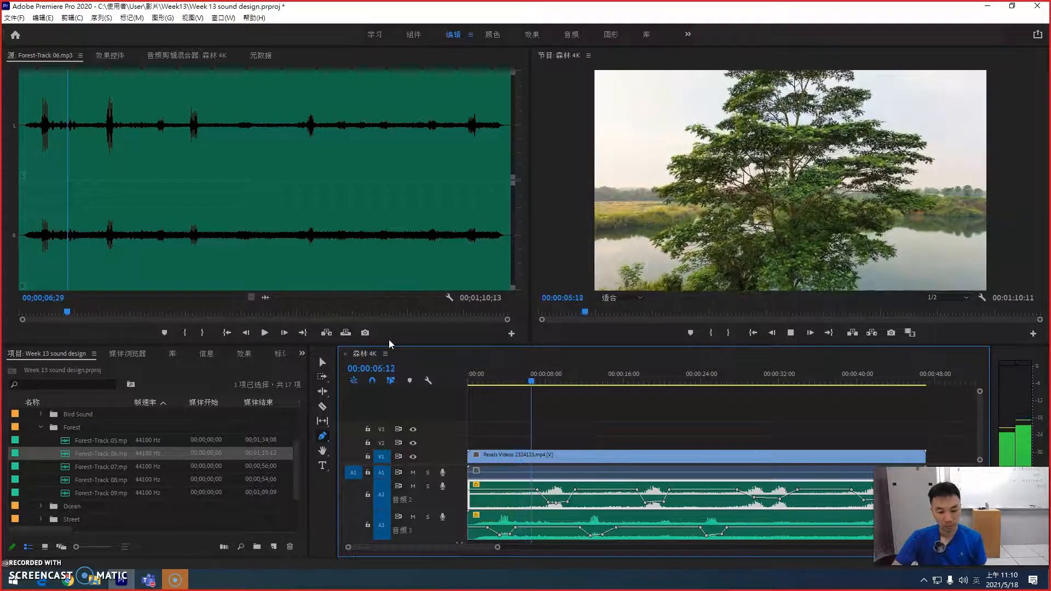
{"action": "key", "text": "space"}
Cut the A2 and A3 clips at the end of the video and delete the excess audio beyond it.
{"action": "key", "text": "minus"}
{"action": "key", "text": "minus"}
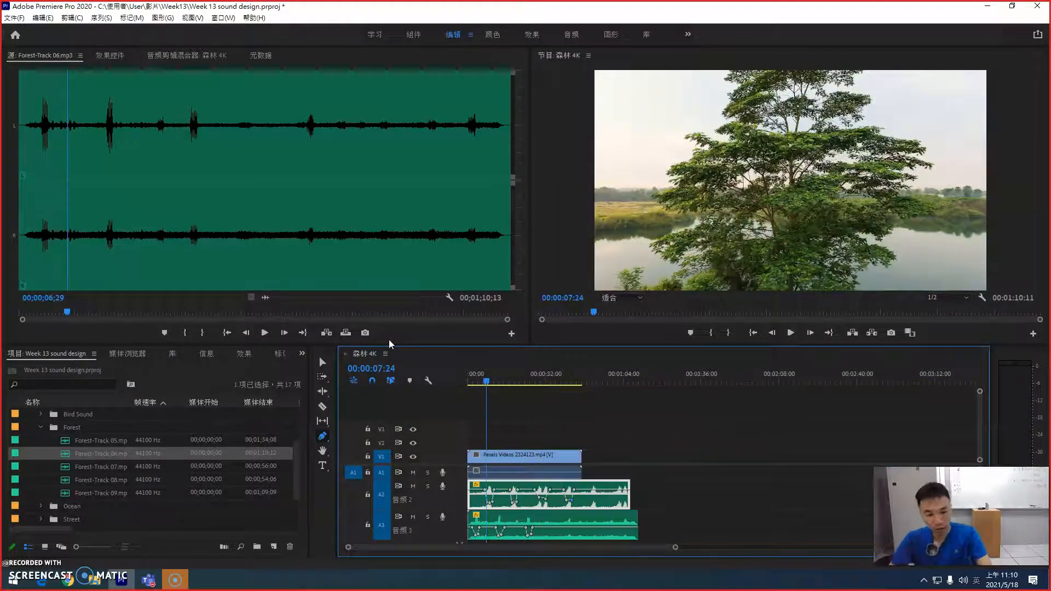
{"action": "left_click", "coordinate": [375, 338]}
{"action": "key", "text": "c"}
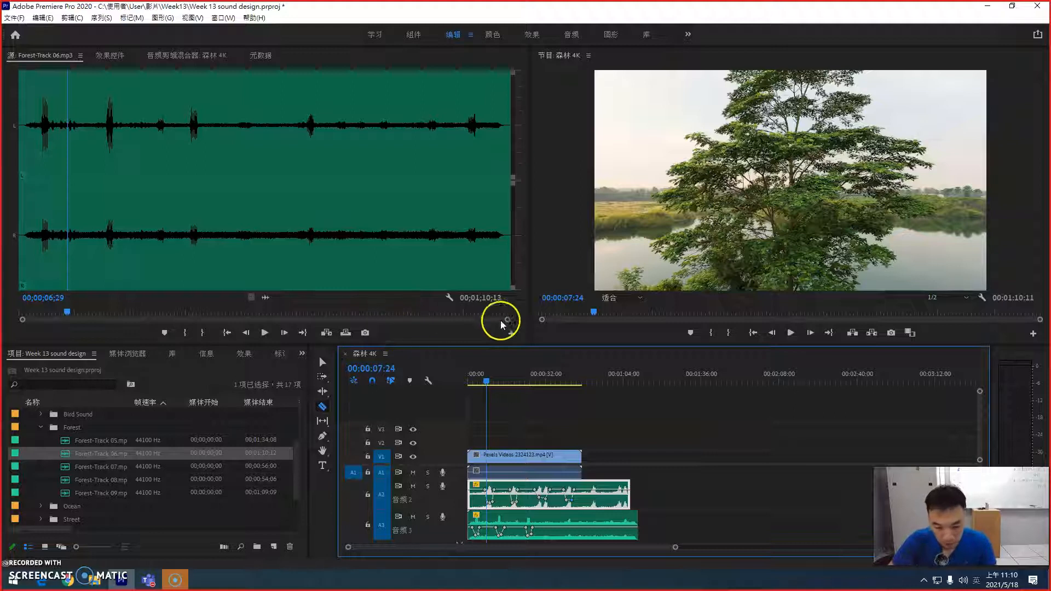
{"action": "left_click", "coordinate": [583, 520]}
{"action": "key", "text": "v"}
{"action": "left_click", "coordinate": [604, 468]}
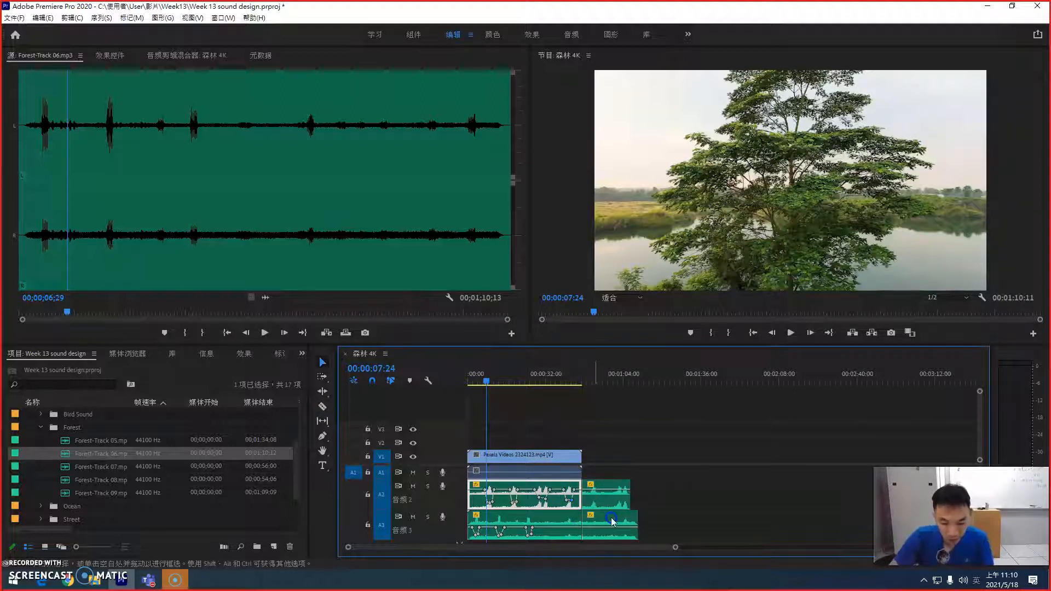
{"action": "left_click_drag", "start_coordinate": [657, 478], "coordinate": [610, 525]}
{"action": "key", "text": "Delete"}
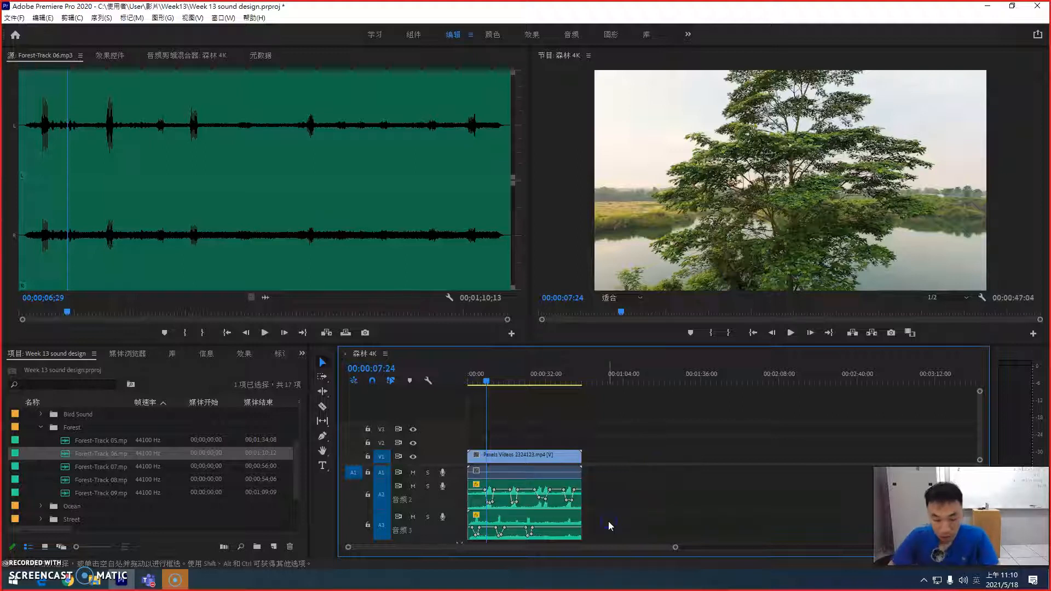
Close the 森林 4K sequence and create a new sequence from the Public transportation silent video clip.
{"action": "left_click", "coordinate": [41, 427]}
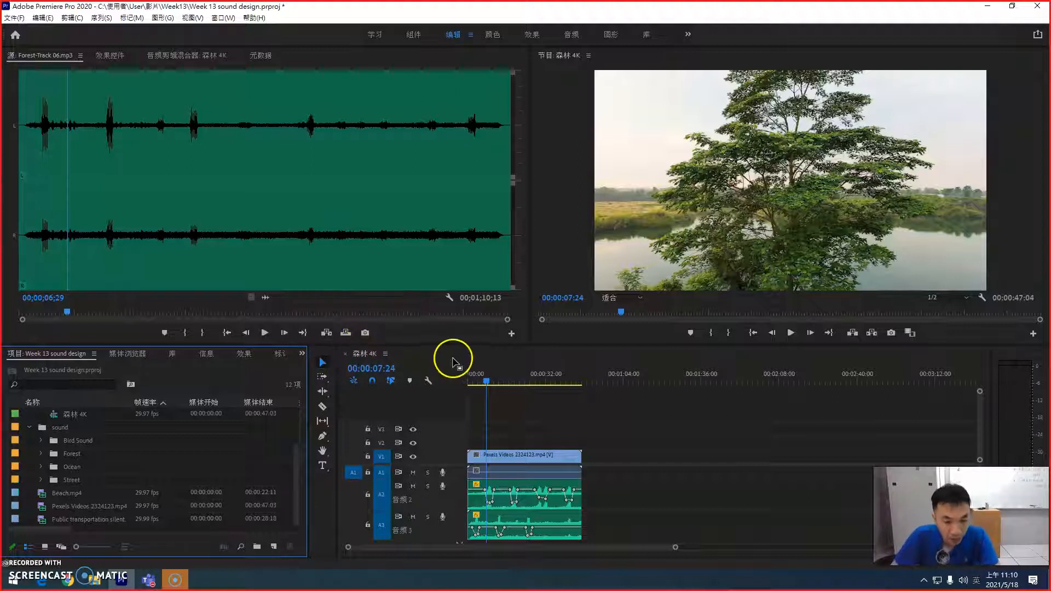
{"action": "left_click", "coordinate": [344, 354]}
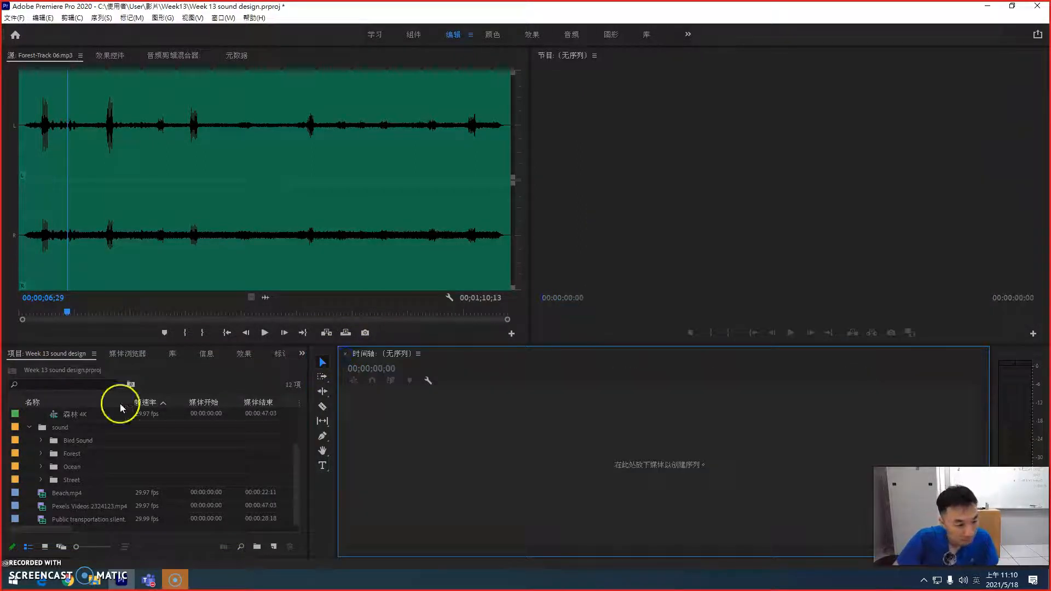
{"action": "left_click", "coordinate": [28, 428]}
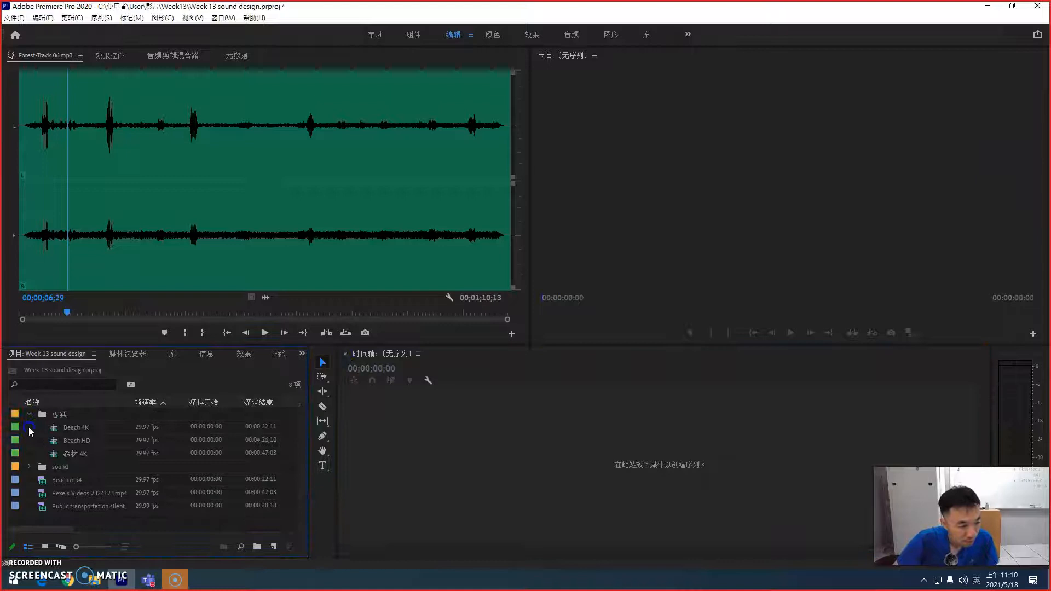
{"action": "left_click", "coordinate": [58, 506]}
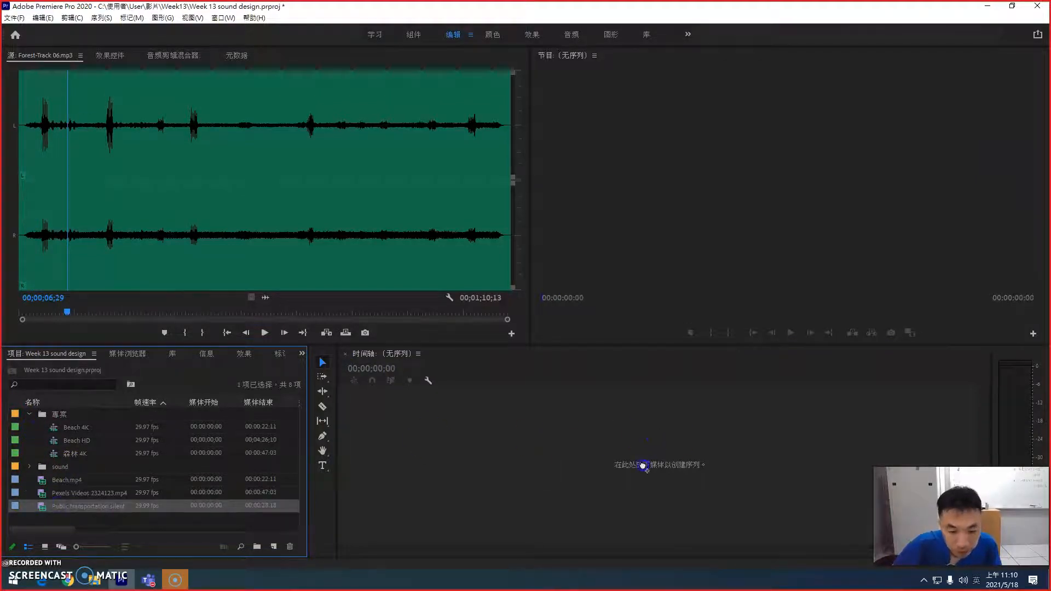
{"action": "left_click_drag", "start_coordinate": [643, 466], "coordinate": [644, 466]}
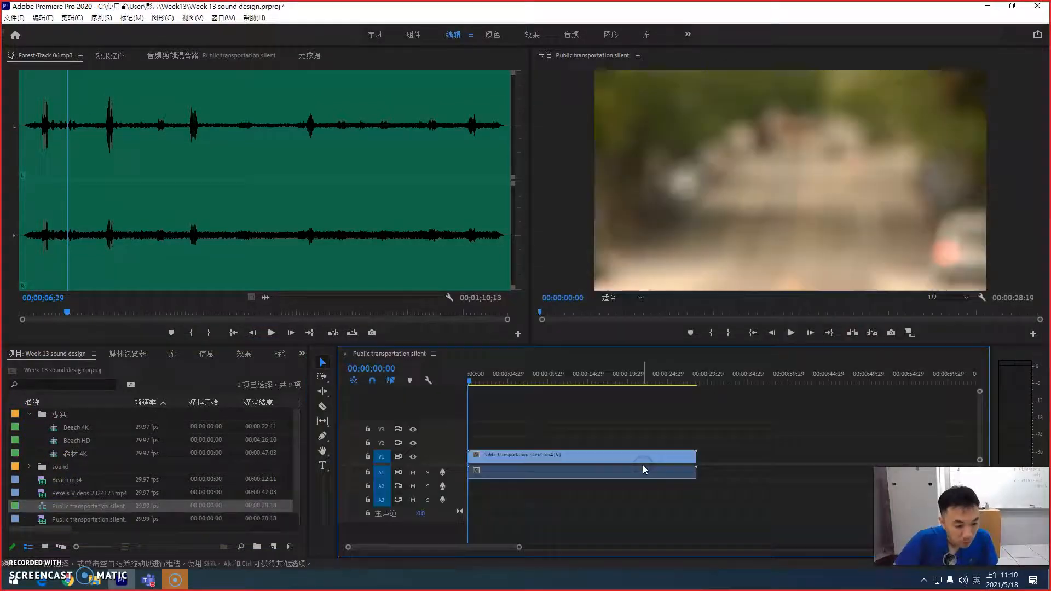
Check the frame size in the new Public transportation silent sequence's settings without changing them.
{"action": "right_click", "coordinate": [79, 508]}
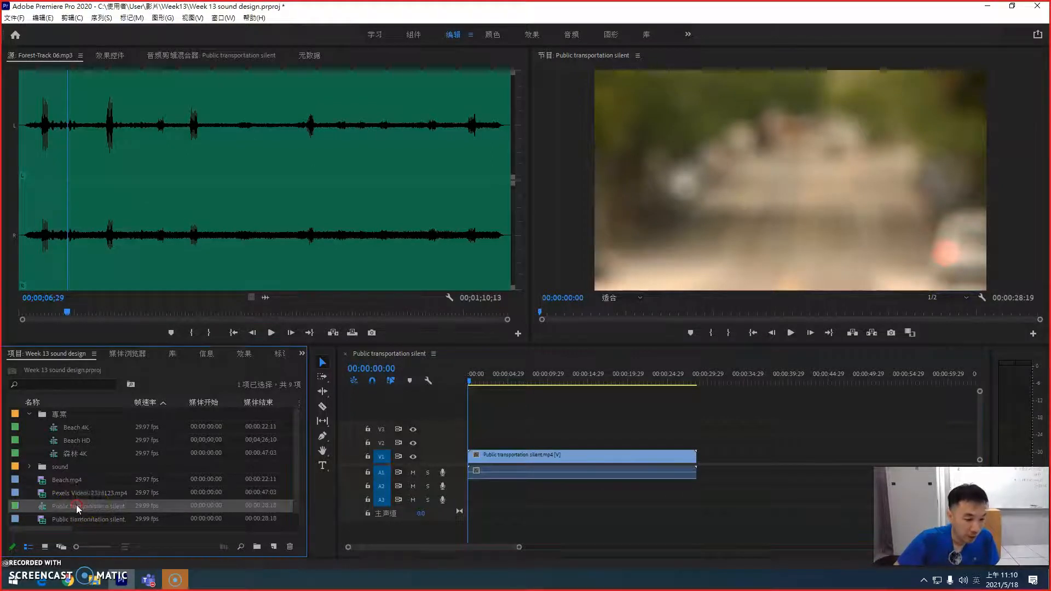
{"action": "left_click", "coordinate": [146, 158]}
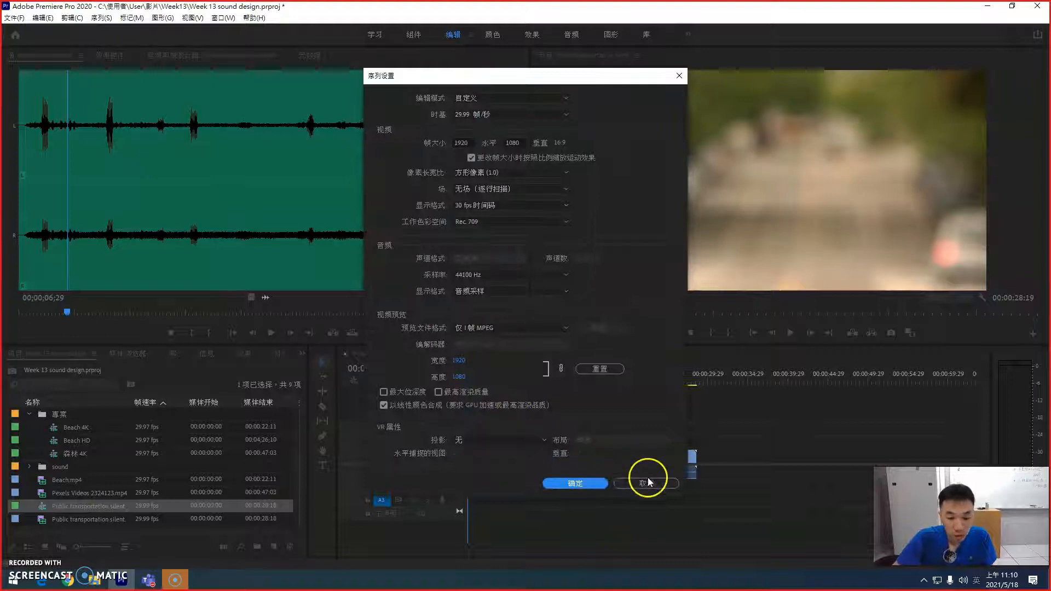
{"action": "left_click", "coordinate": [650, 480]}
Rename the Public transportation silent sequence as 街道 HD and move it into the bin with the other sequences.
{"action": "right_click", "coordinate": [57, 507]}
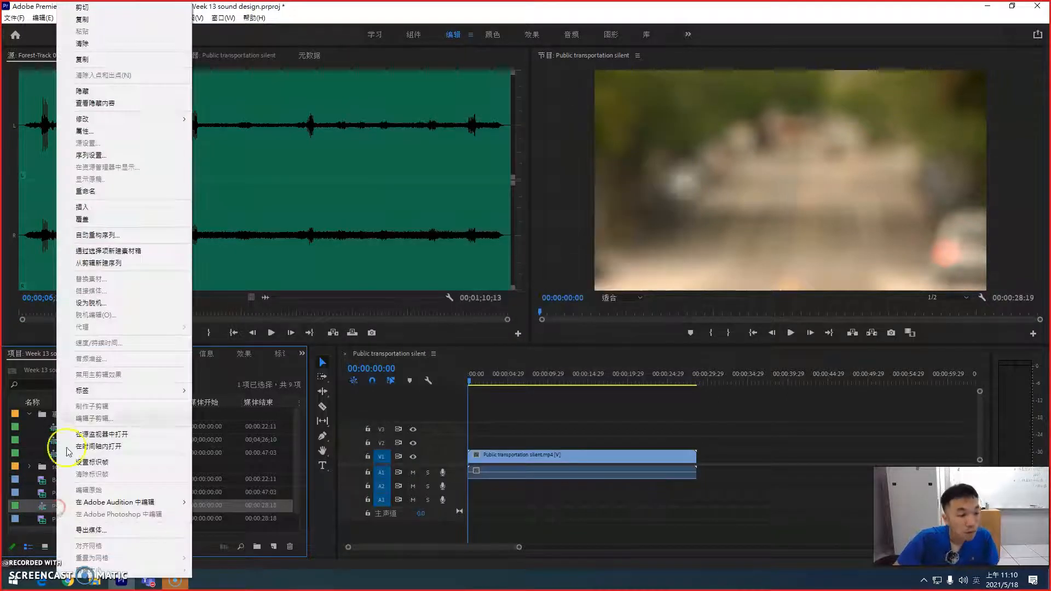
{"action": "left_click", "coordinate": [96, 212]}
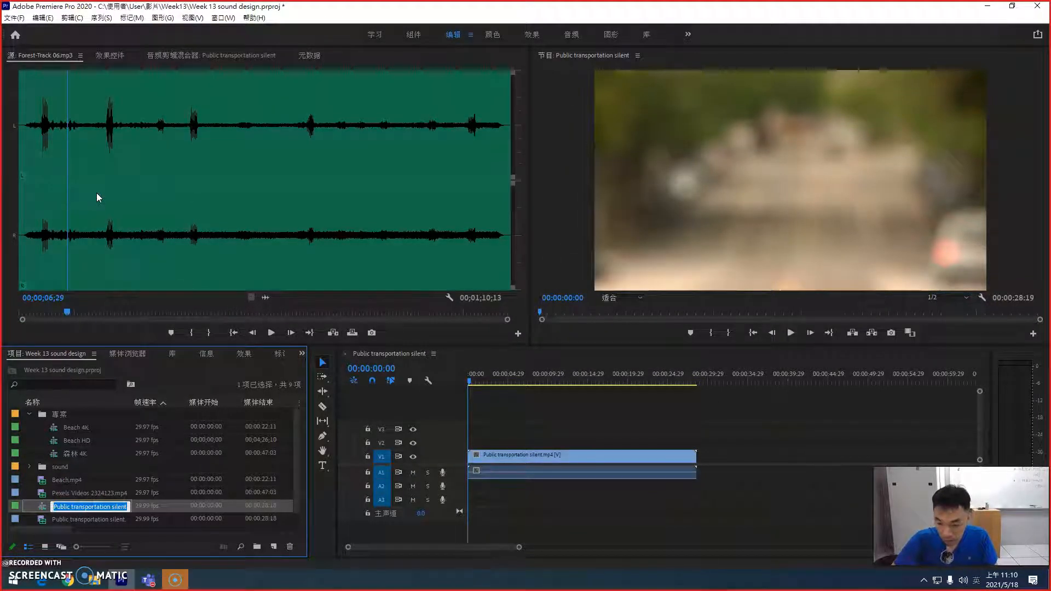
{"action": "type", "text": "ㄐㄧ"}
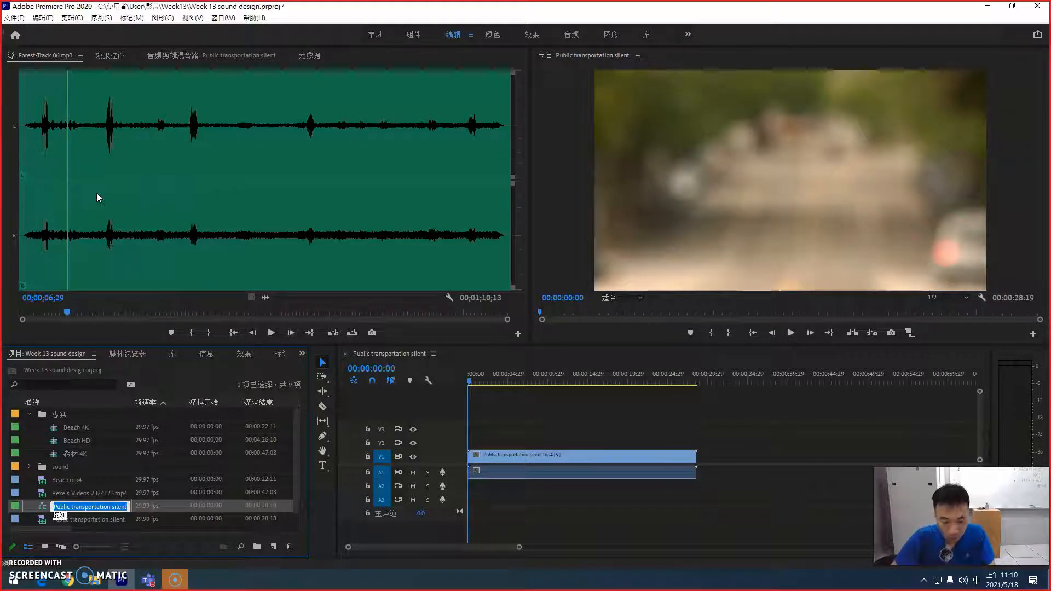
{"action": "key", "text": "Return"}
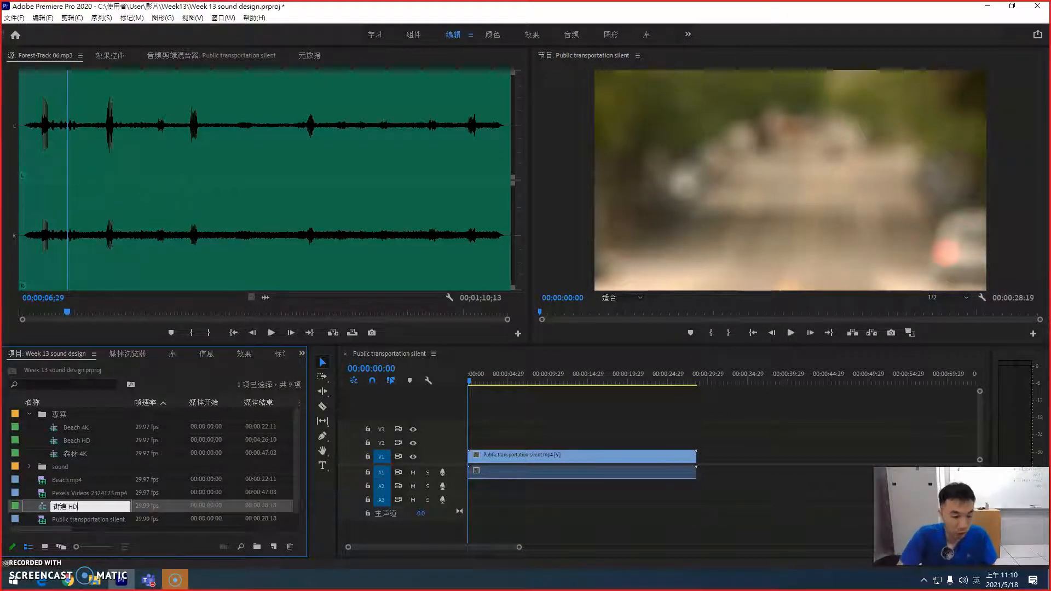
{"action": "type", "text": "HD"}
{"action": "key", "text": "Return"}
{"action": "left_click", "coordinate": [46, 505]}
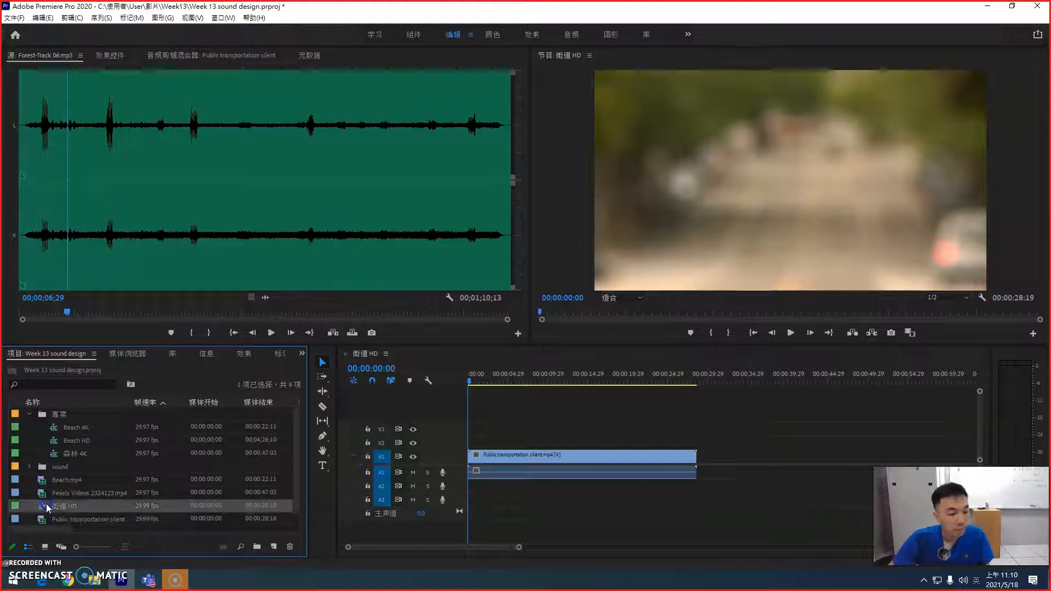
{"action": "left_click_drag", "start_coordinate": [51, 418], "coordinate": [53, 418]}
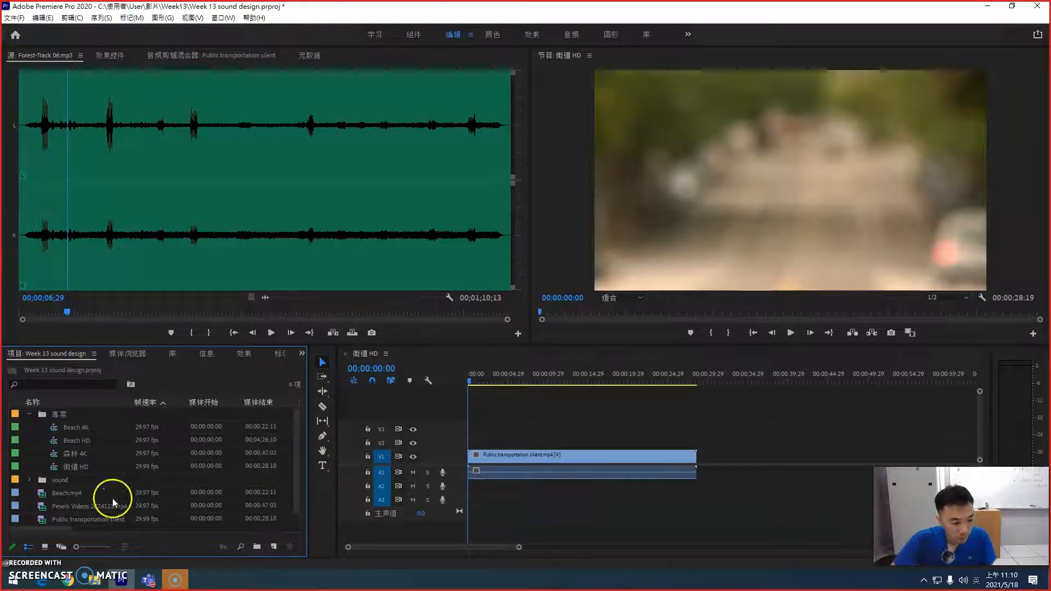
Open street-Track 10.mp3 from the Street sound bin and audition it.
{"action": "left_click", "coordinate": [29, 479]}
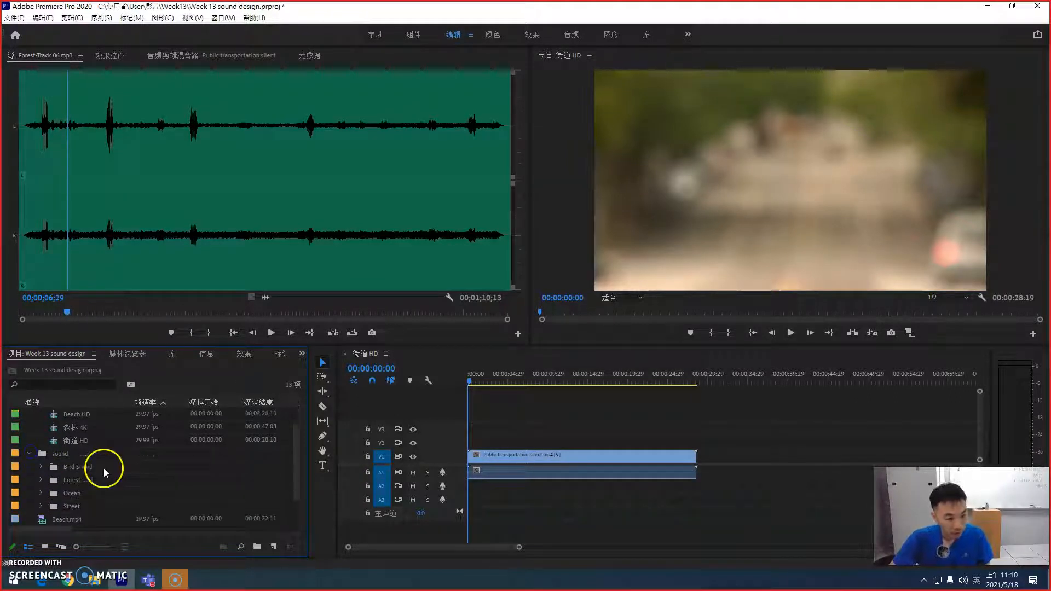
{"action": "left_click", "coordinate": [74, 504]}
{"action": "left_click", "coordinate": [40, 506]}
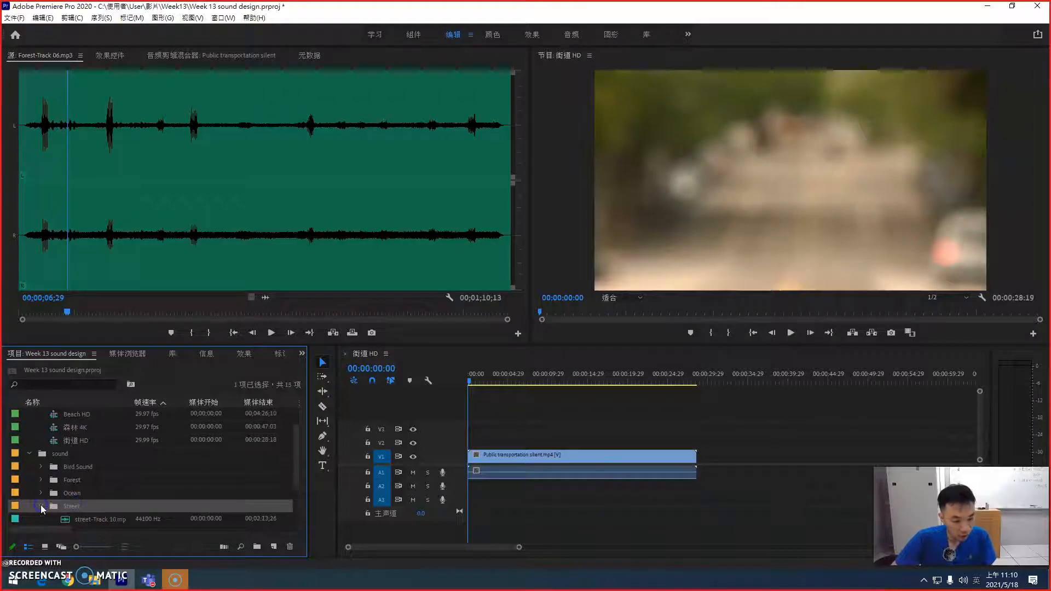
{"action": "scroll", "coordinate": [107, 474], "scroll_direction": "down", "scroll_amount": 2}
{"action": "double_click", "coordinate": [64, 453]}
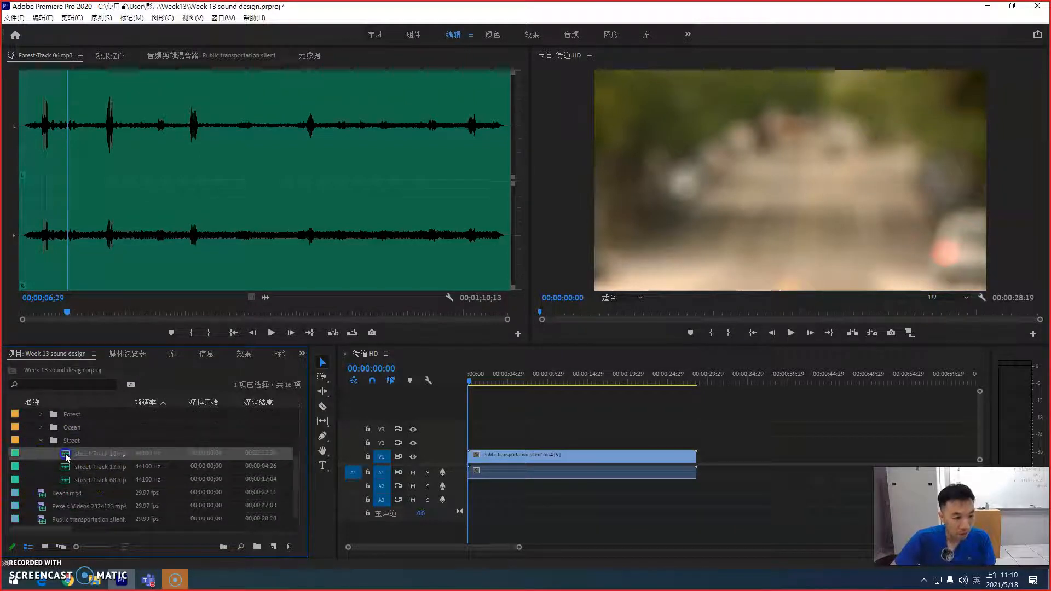
{"action": "left_click", "coordinate": [263, 333]}
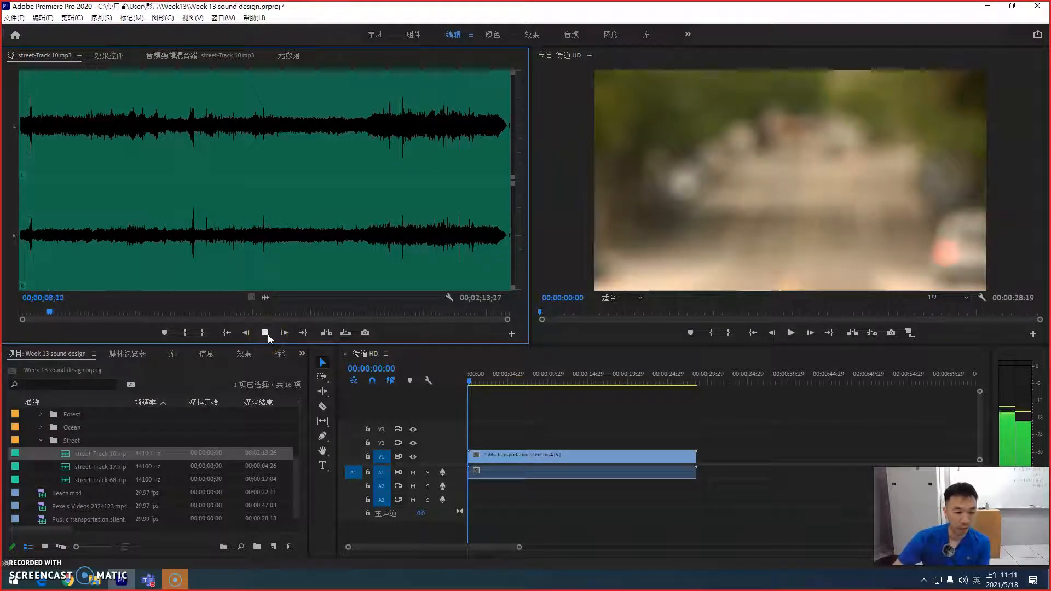
Audition street-Track 17.mp3 and street-Track 68.mp3 from the Street bin.
{"action": "left_click", "coordinate": [267, 334]}
{"action": "double_click", "coordinate": [68, 466]}
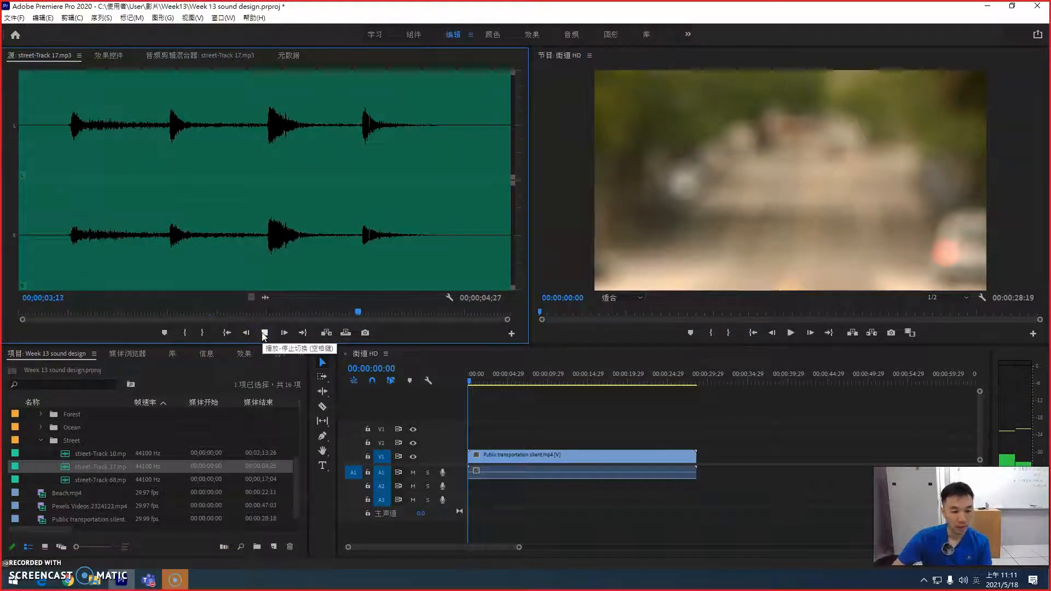
{"action": "double_click", "coordinate": [65, 481]}
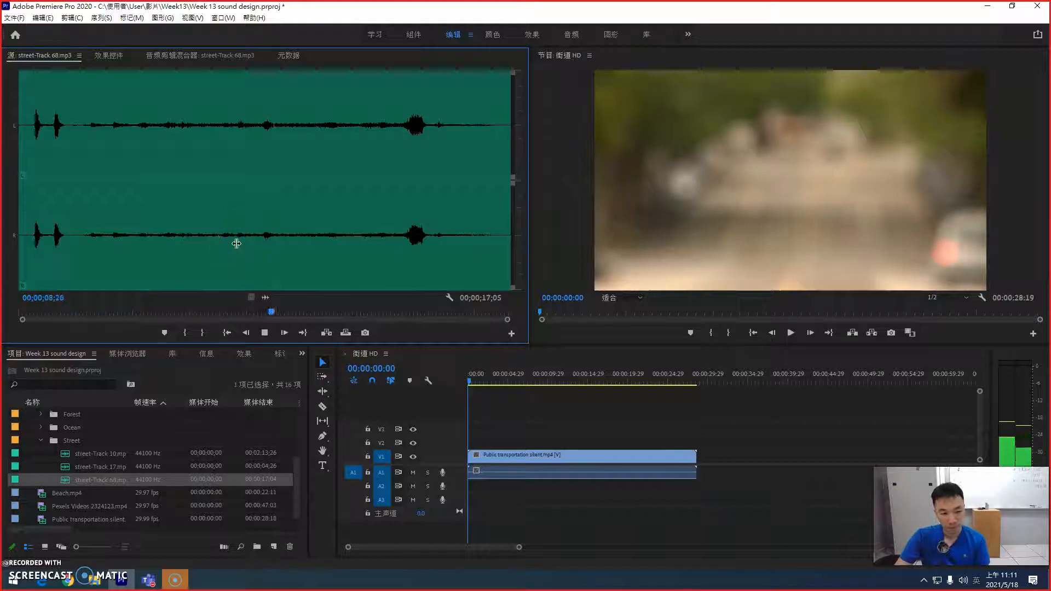
{"action": "left_click", "coordinate": [266, 333]}
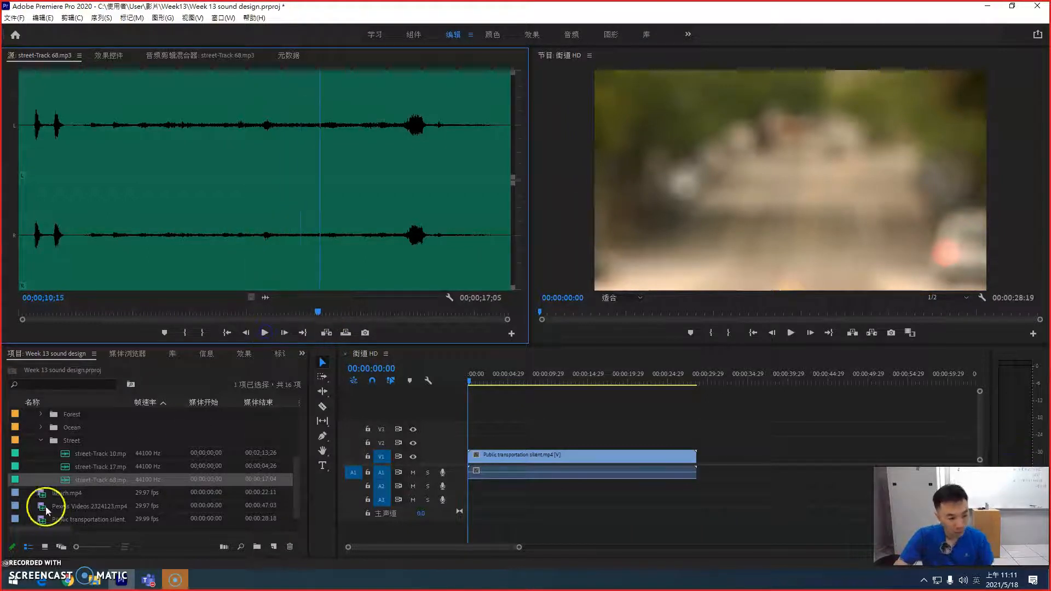
Add street-Track 10.mp3 to track A2, cut off its short opening piece, and move the rest to the sequence start.
{"action": "left_click", "coordinate": [65, 456]}
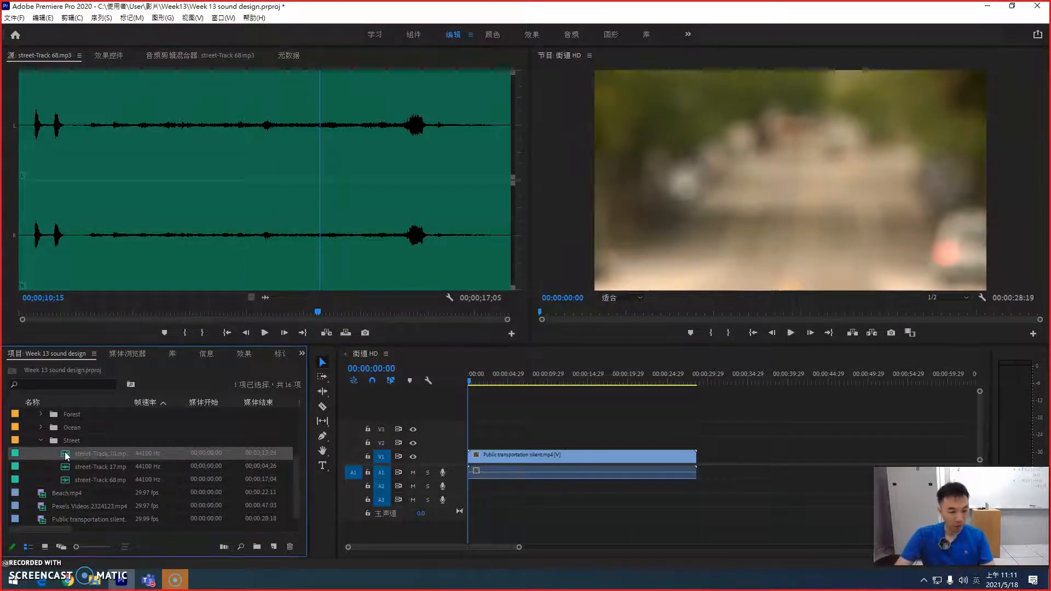
{"action": "left_click_drag", "start_coordinate": [65, 455], "coordinate": [453, 513]}
{"action": "key", "text": "="}
{"action": "key", "text": "="}
{"action": "key", "text": "c"}
{"action": "key", "text": "v"}
{"action": "left_click_drag", "start_coordinate": [528, 488], "coordinate": [513, 488]}
Lower the volume of the street-Track 10 clip on A2 while playing back the first seconds of the sequence.
{"action": "left_click", "coordinate": [521, 378]}
{"action": "key", "text": "space"}
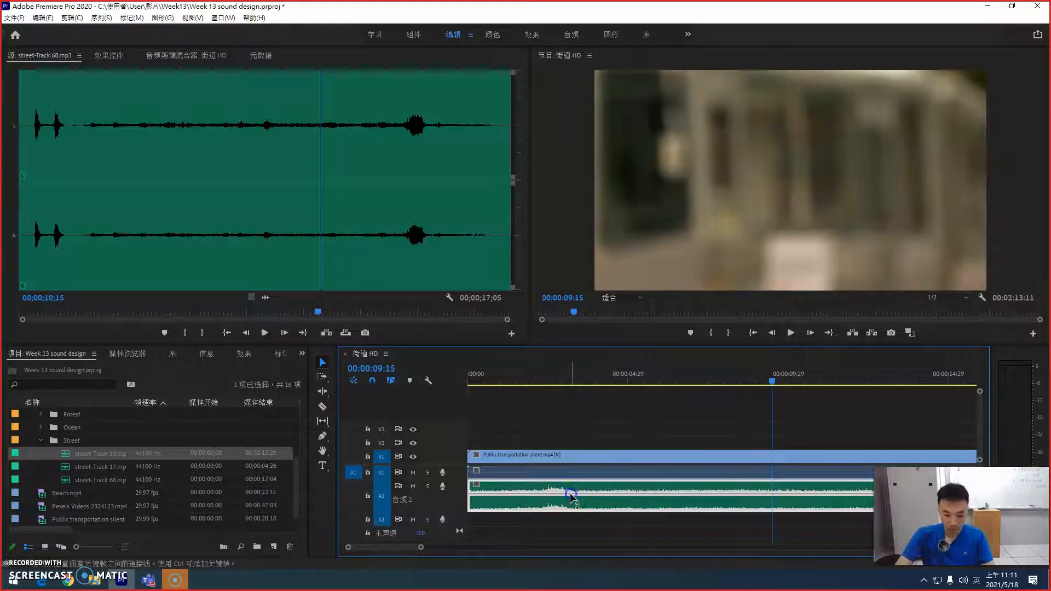
{"action": "left_click", "coordinate": [577, 383]}
{"action": "key", "text": "space"}
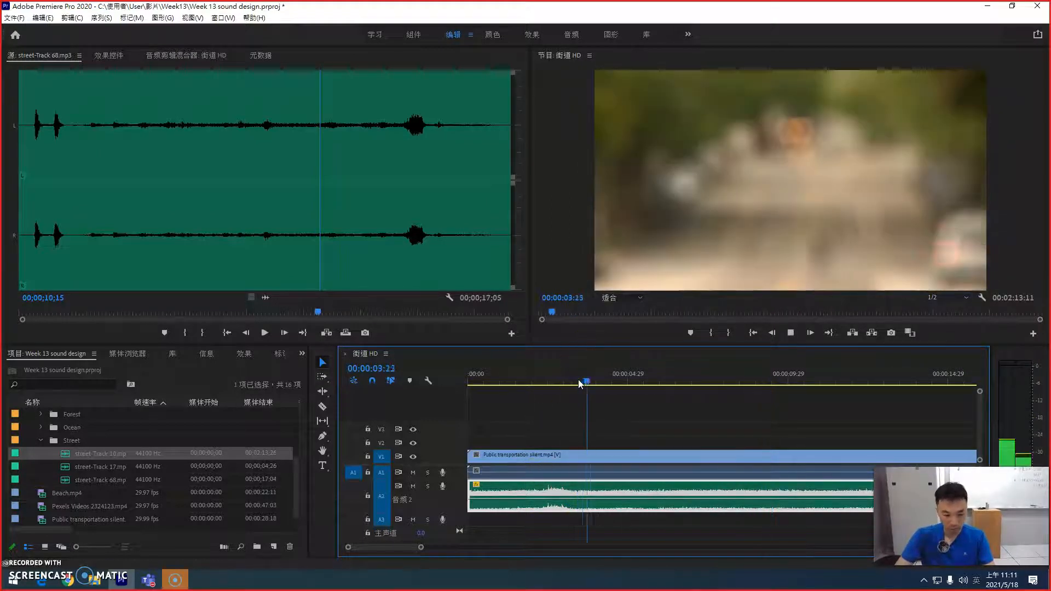
{"action": "left_click", "coordinate": [604, 495]}
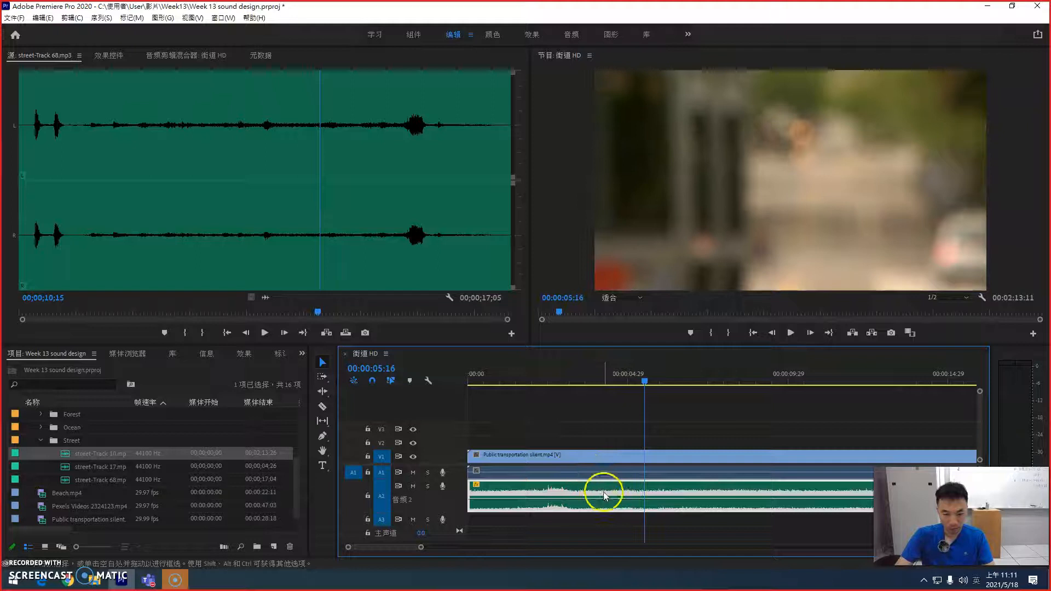
{"action": "left_click", "coordinate": [603, 378]}
{"action": "mouse_move", "coordinate": [603, 378]}
{"action": "left_mouse_down"}
{"action": "mouse_move", "coordinate": [624, 383]}
{"action": "mouse_move", "coordinate": [610, 382]}
{"action": "left_mouse_up"}
{"action": "key", "text": "space"}
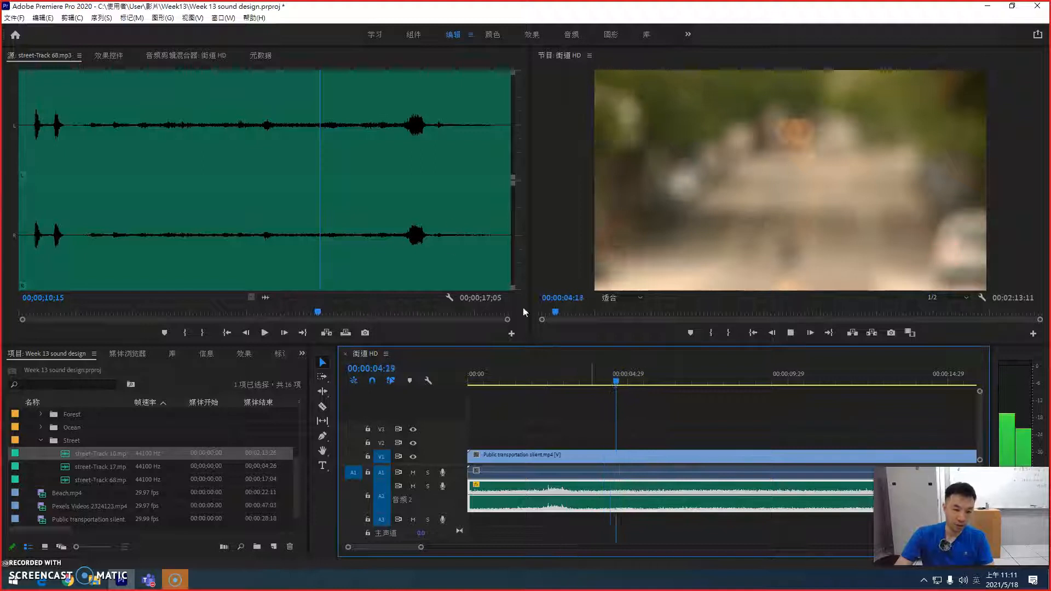
{"action": "key", "text": "space"}
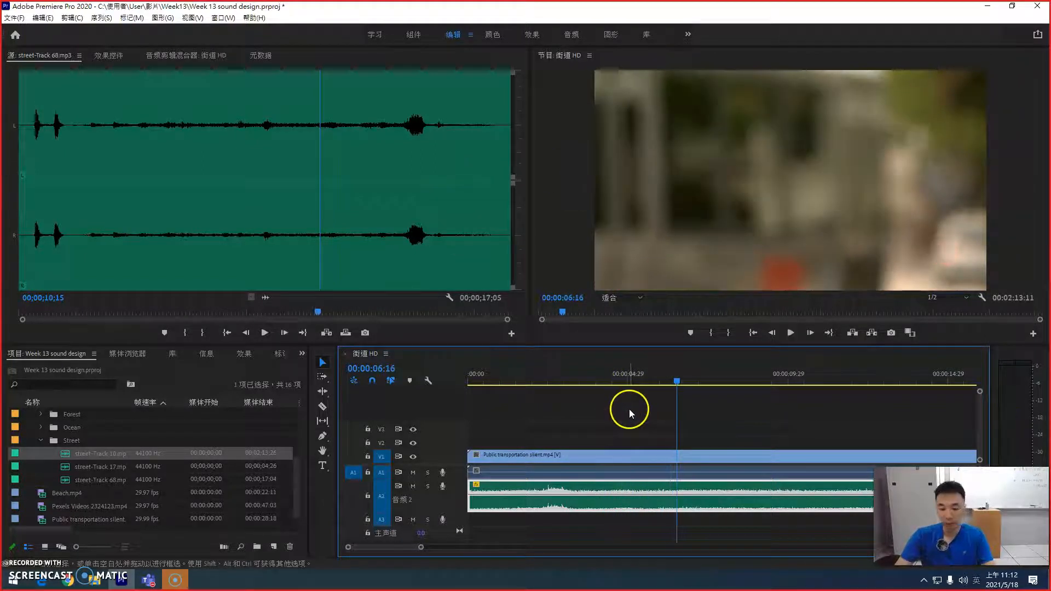
Mark street-Track 17.mp3 from 00;00;00;14 to 00;00;04;05 and place that range on track A3 just before 5 seconds.
{"action": "key", "text": "minus"}
{"action": "double_click", "coordinate": [65, 469]}
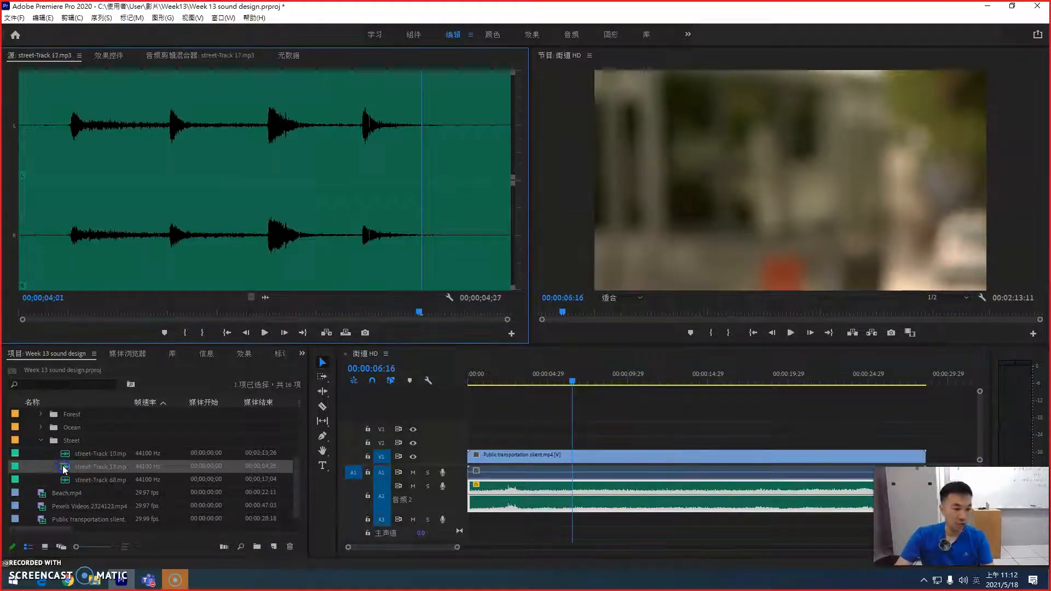
{"action": "left_click_drag", "start_coordinate": [123, 317], "coordinate": [51, 310]}
{"action": "key", "text": "space"}
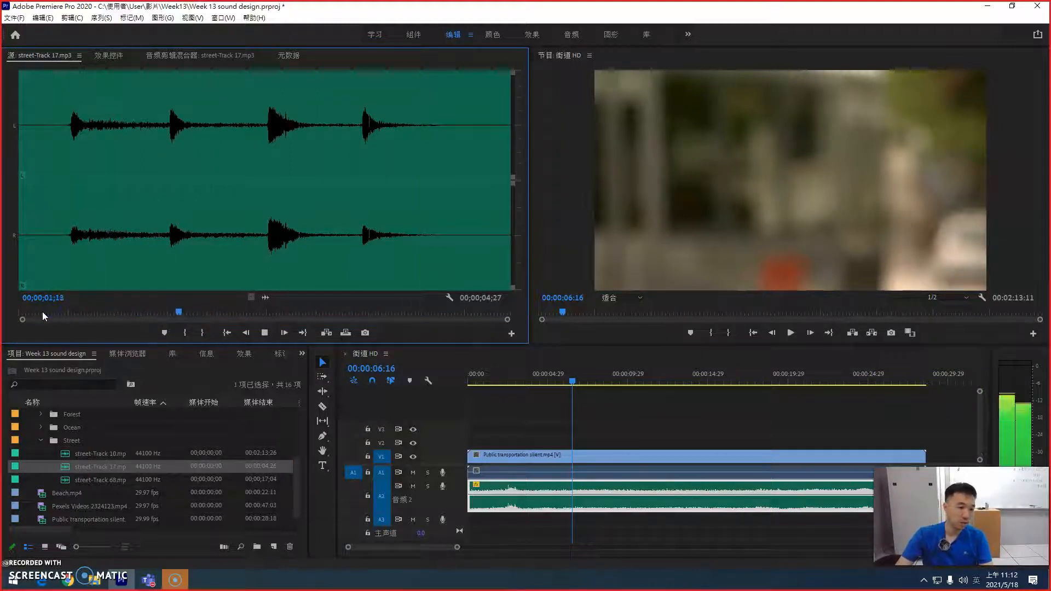
{"action": "key", "text": "b"}
{"action": "left_click", "coordinate": [77, 311]}
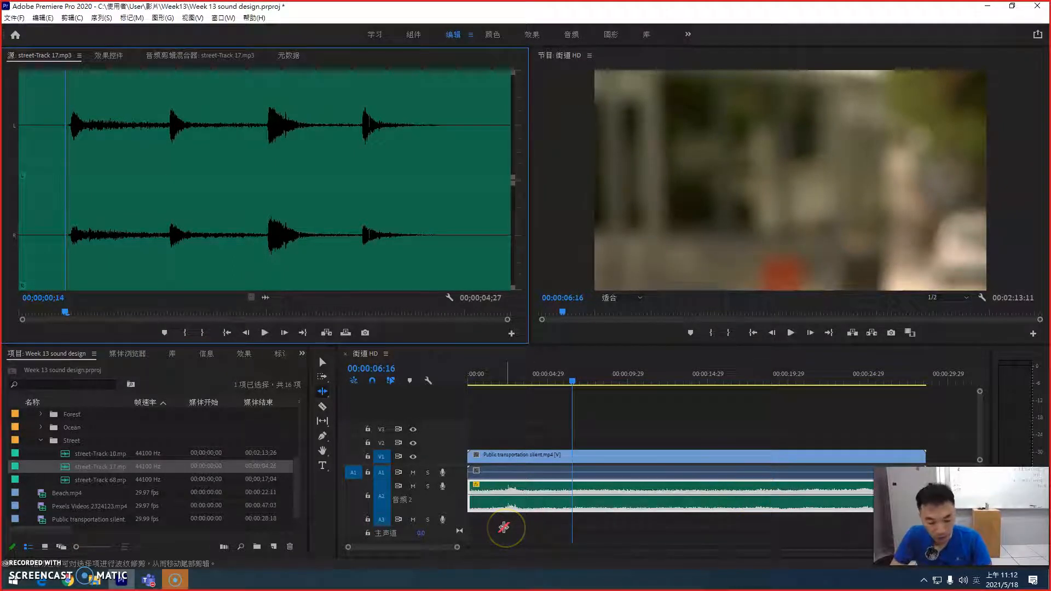
{"action": "key", "text": "i"}
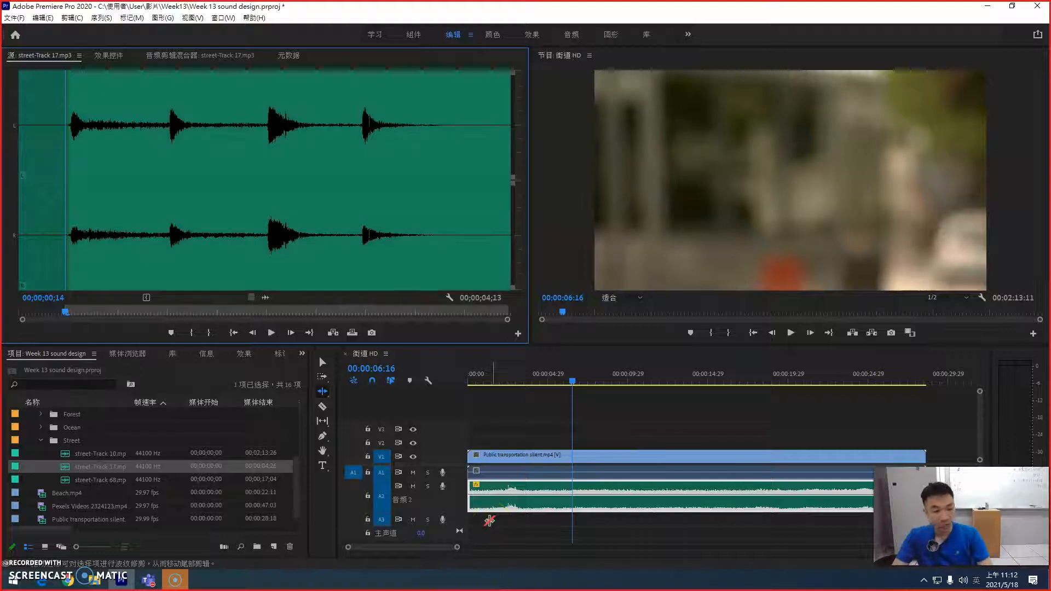
{"action": "left_click_drag", "start_coordinate": [362, 312], "coordinate": [432, 312]}
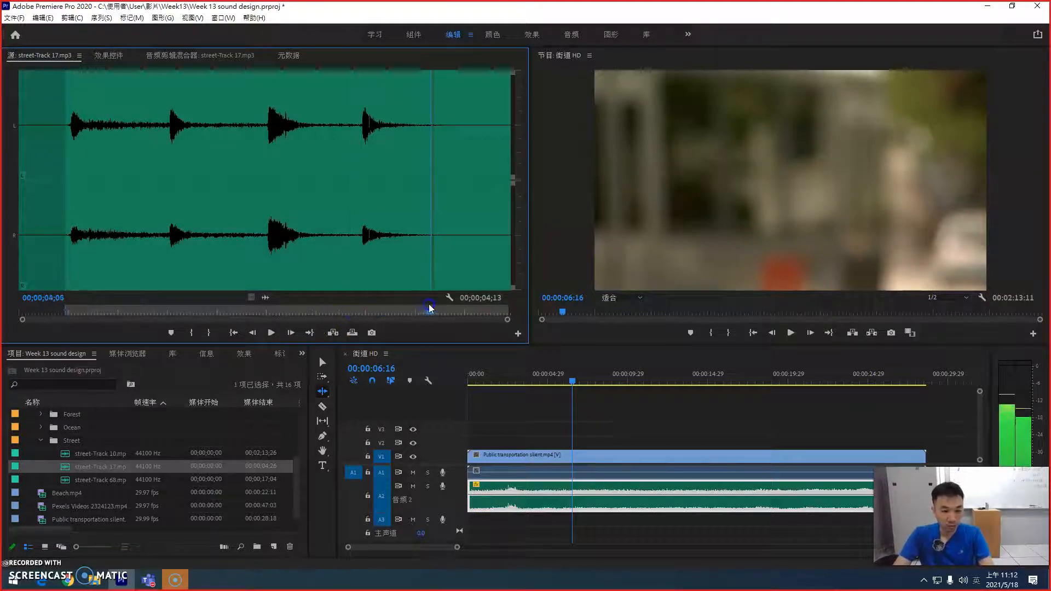
{"action": "key", "text": "o"}
{"action": "left_click_drag", "start_coordinate": [66, 467], "coordinate": [413, 511]}
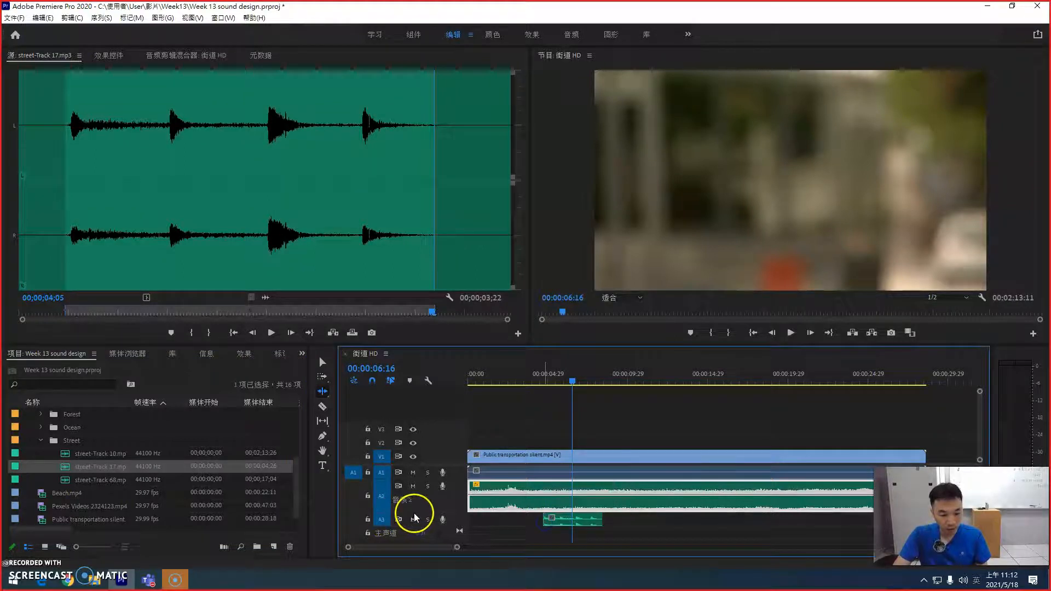
{"action": "key", "text": "v"}
Unlink the Public transportation silent video clip from its audio on A1.
{"action": "left_click", "coordinate": [528, 474]}
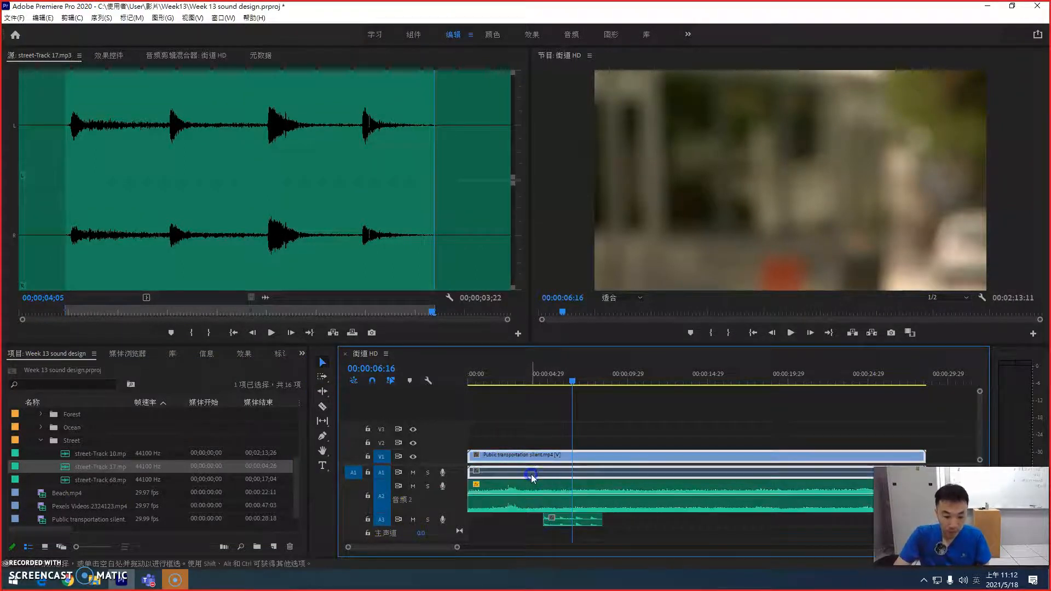
{"action": "right_click", "coordinate": [531, 474]}
{"action": "left_click", "coordinate": [598, 186]}
{"action": "left_click", "coordinate": [566, 462]}
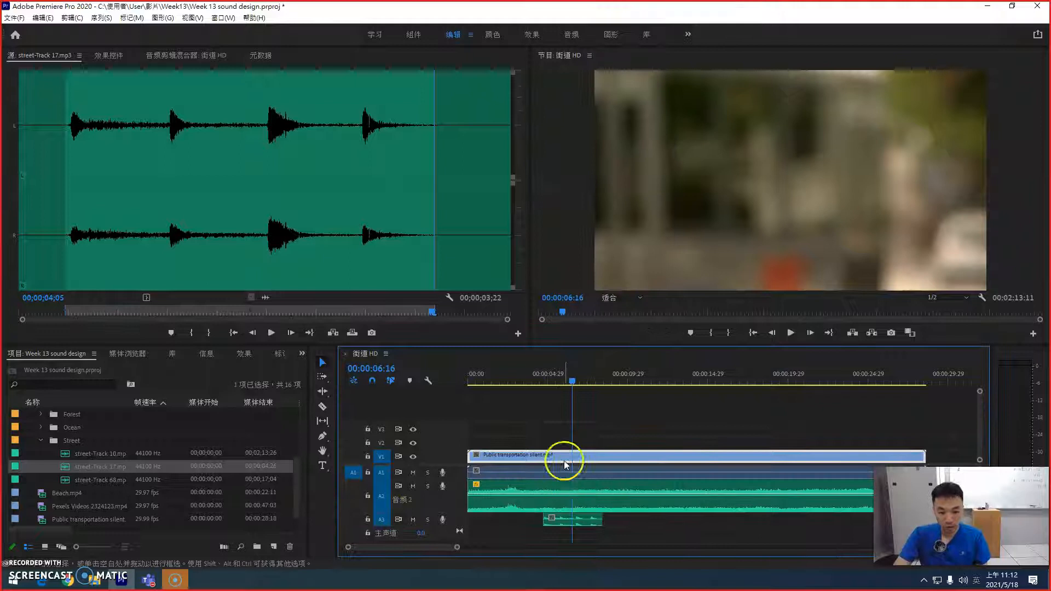
Move the street-Track 10 clip up to A1 at the sequence start and the street-Track 17 clip up to A2.
{"action": "left_click", "coordinate": [512, 494]}
{"action": "left_click_drag", "start_coordinate": [512, 494], "coordinate": [457, 486]}
{"action": "left_click_drag", "start_coordinate": [570, 524], "coordinate": [570, 509]}
Shift the street-Track 17 clip on A2 slightly earlier, to about 00:00:04:15, and play back its timing against the video.
{"action": "key", "text": "equal"}
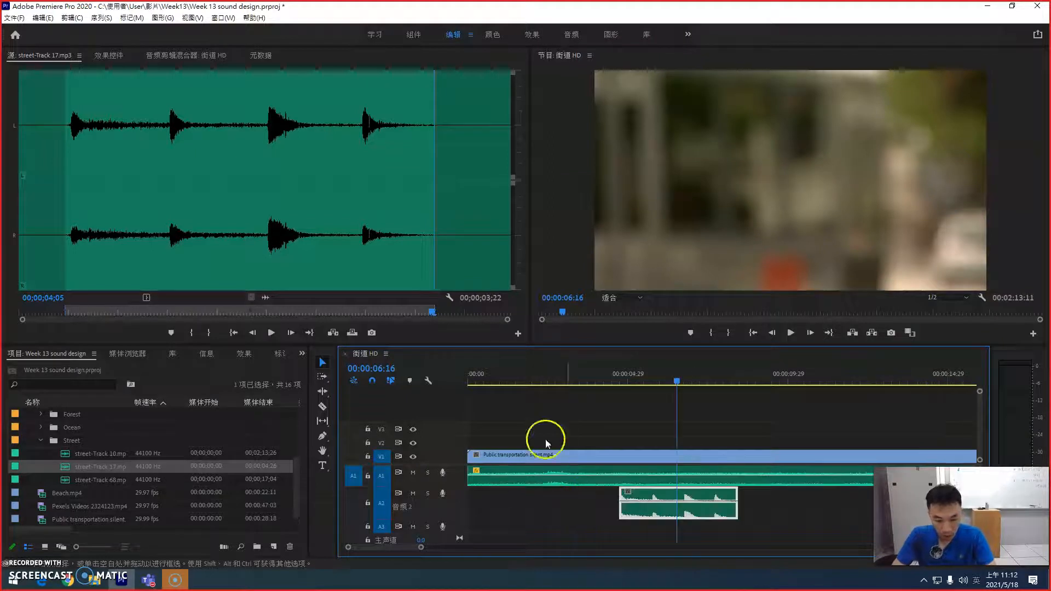
{"action": "left_click", "coordinate": [476, 372]}
{"action": "key", "text": "space"}
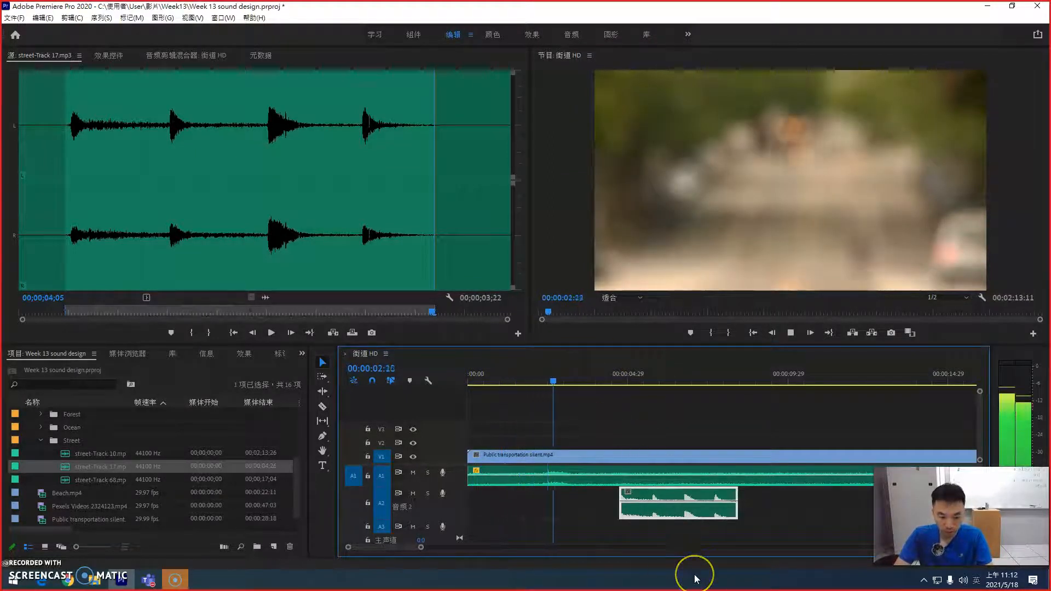
{"action": "key", "text": "equal"}
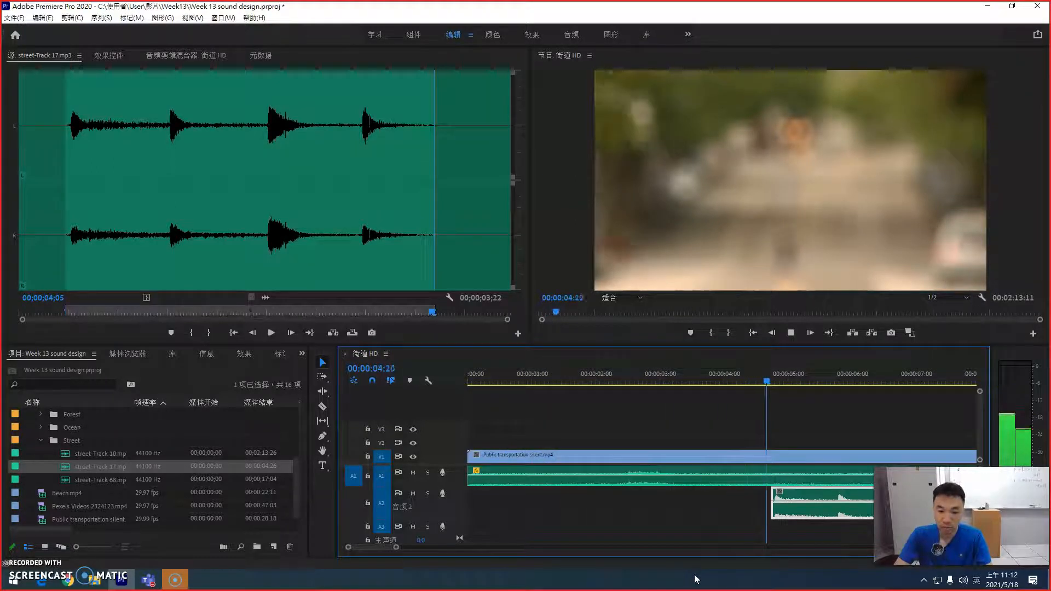
{"action": "left_click", "coordinate": [703, 545]}
{"action": "left_click_drag", "start_coordinate": [814, 513], "coordinate": [798, 513]}
{"action": "left_click", "coordinate": [736, 368]}
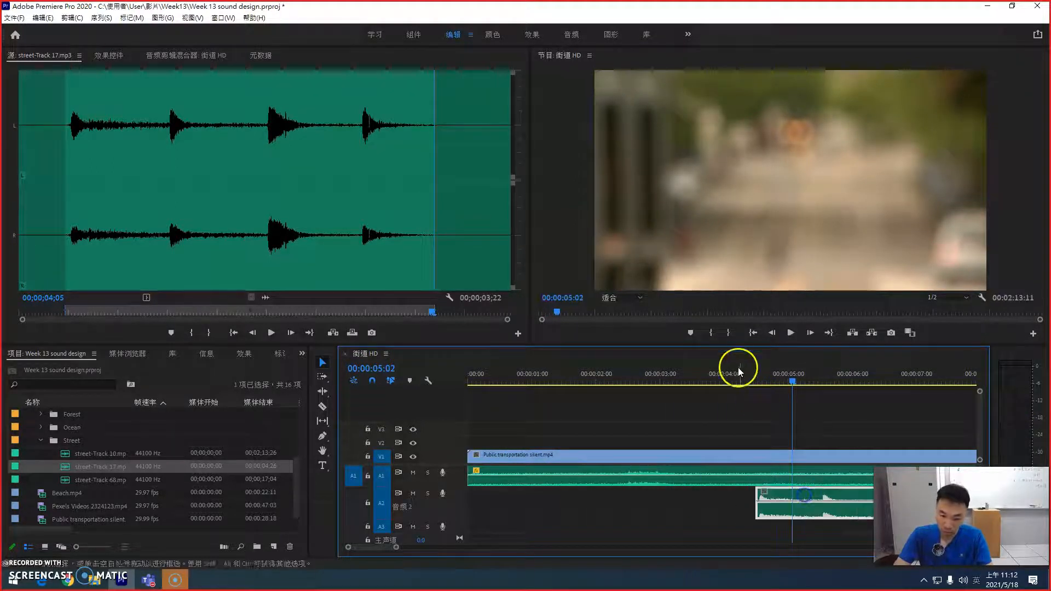
{"action": "key", "text": "space"}
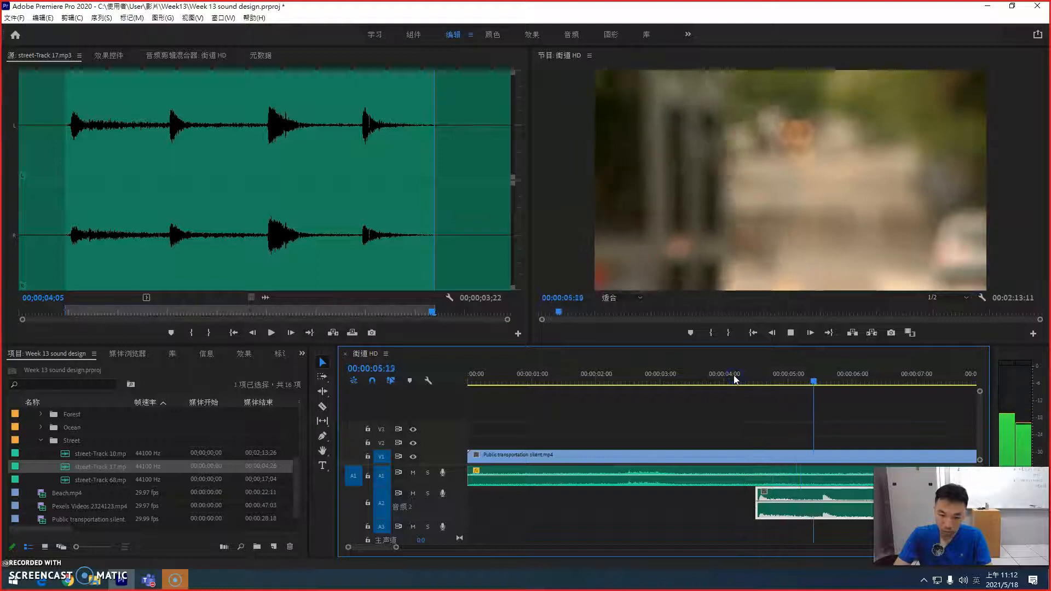
{"action": "key", "text": "backslash"}
{"action": "key", "text": "backslash"}
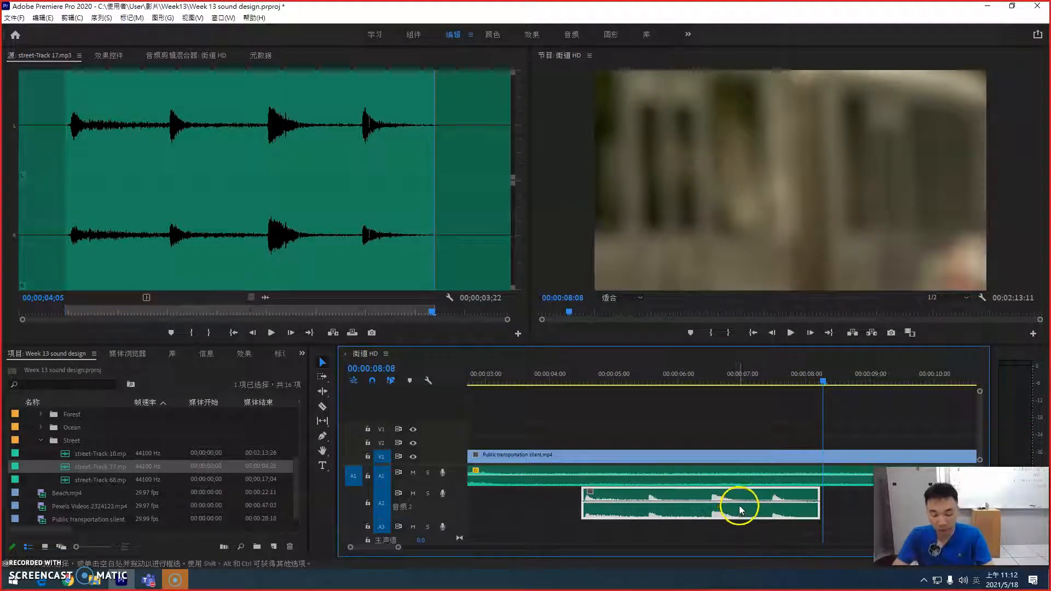
Try pasting a copy of the street-Track 17 clip at 00:00:08:14 and undo the paste.
{"action": "scroll", "coordinate": [736, 502], "scroll_direction": "right", "scroll_amount": 3}
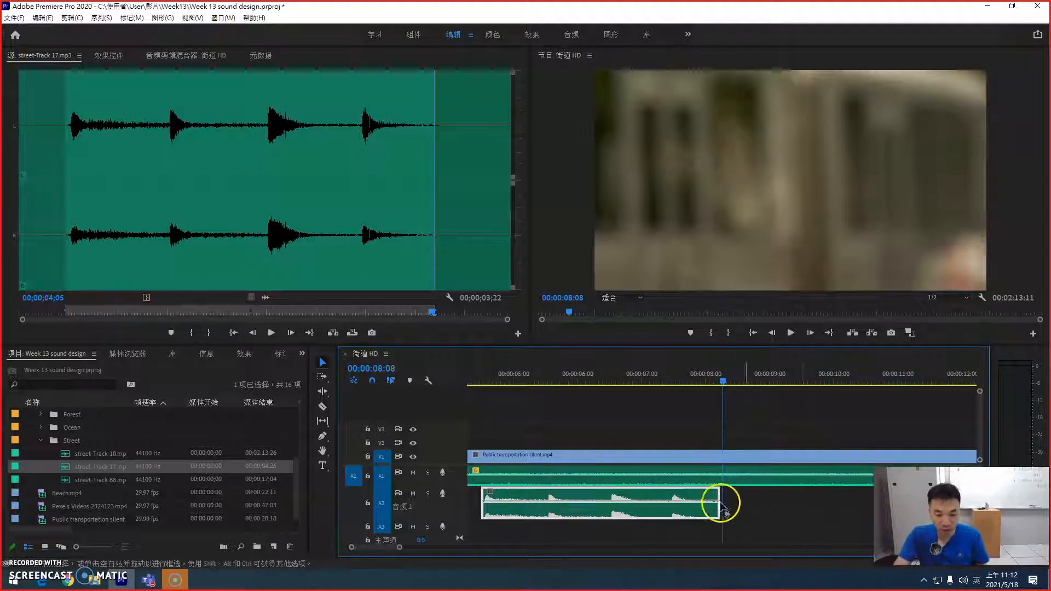
{"action": "left_click", "coordinate": [827, 511]}
{"action": "left_click", "coordinate": [639, 502]}
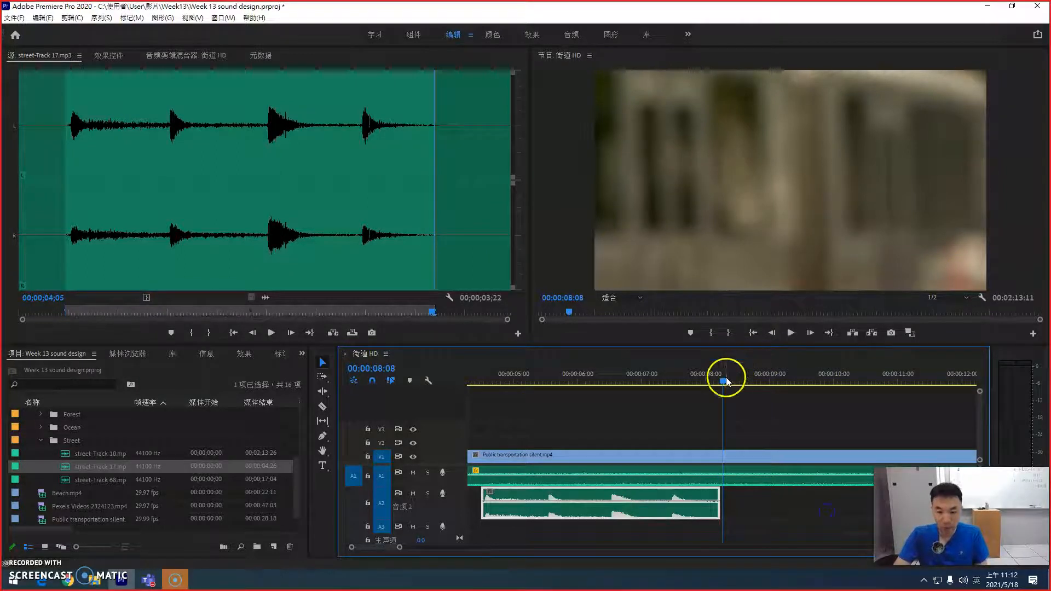
{"action": "left_click_drag", "start_coordinate": [723, 378], "coordinate": [735, 377]}
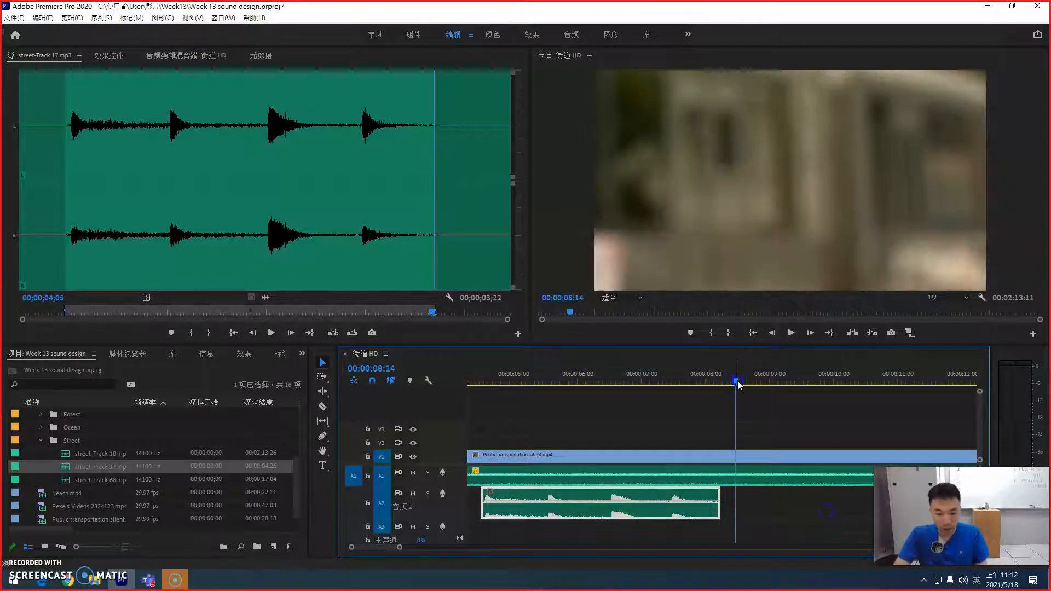
{"action": "left_click", "coordinate": [754, 488]}
{"action": "key", "text": "Down"}
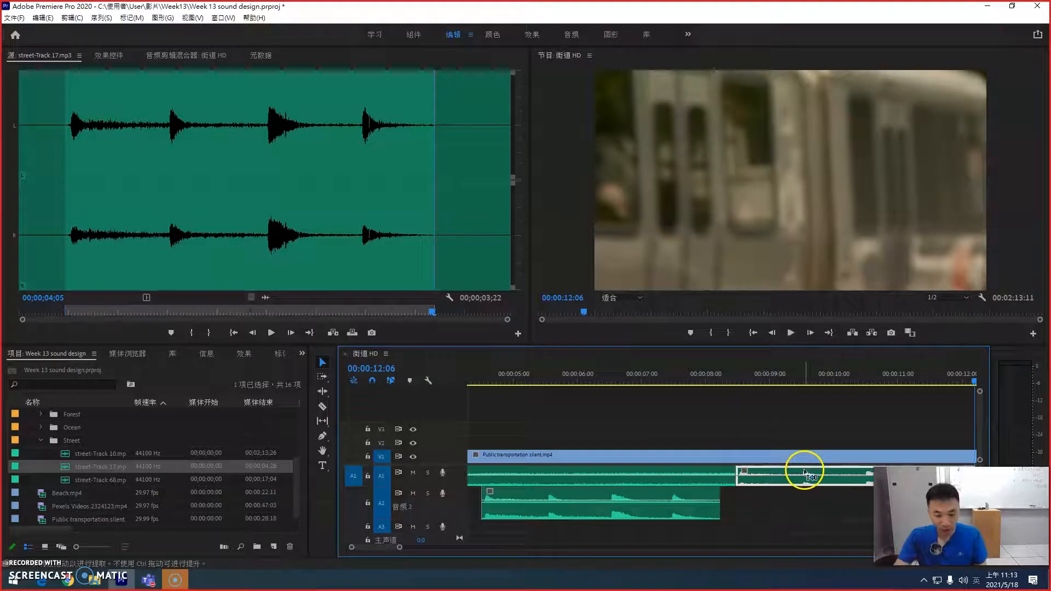
{"action": "key", "text": "ctrl+z"}
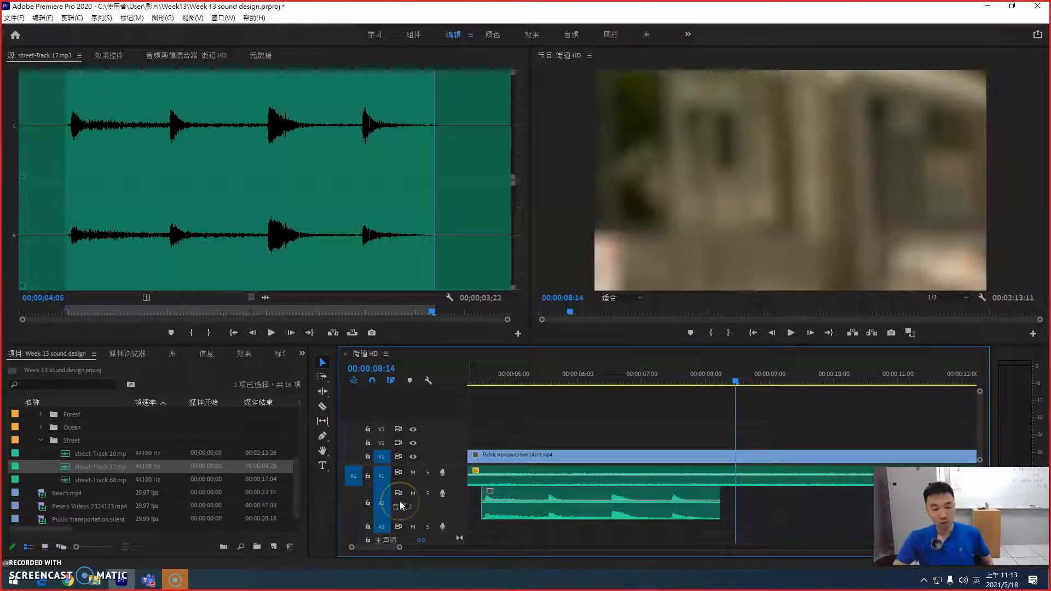
Make A3 the only targeted track and assign the source audio patch to it.
{"action": "left_click", "coordinate": [551, 500]}
{"action": "left_click", "coordinate": [540, 515]}
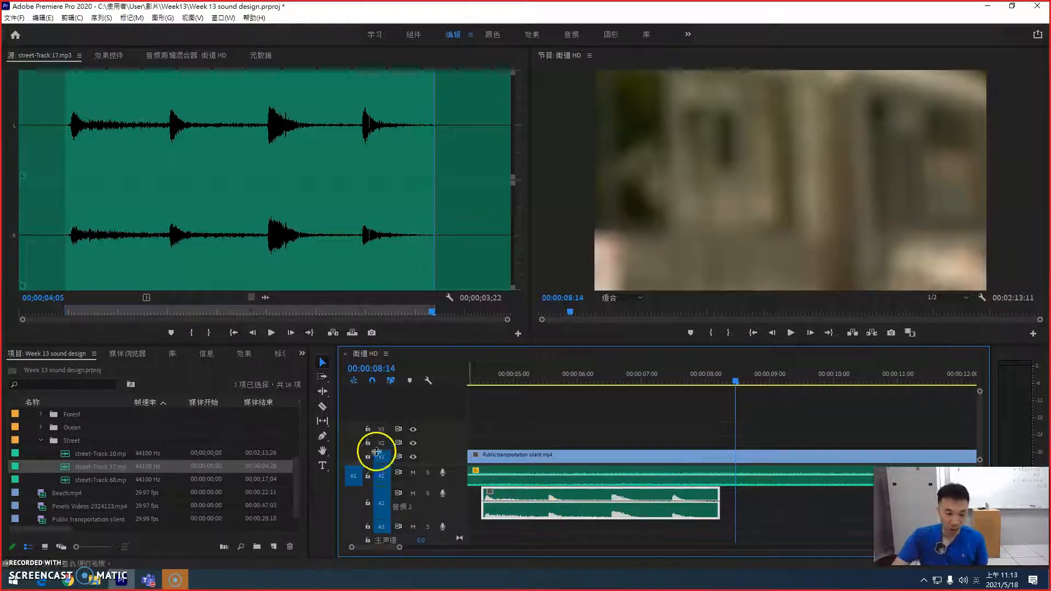
{"action": "left_click", "coordinate": [382, 528]}
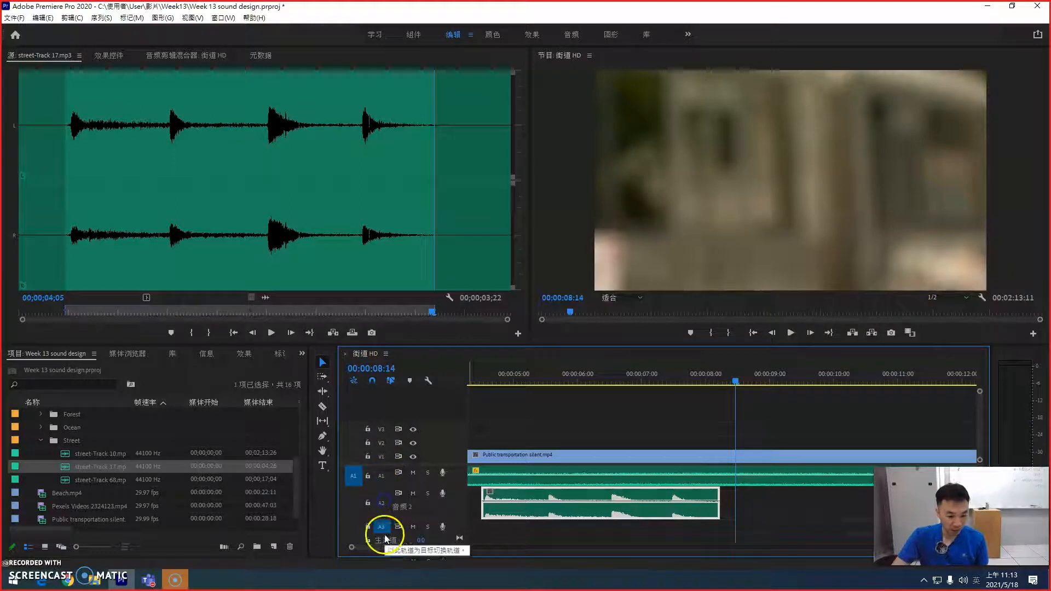
{"action": "left_click", "coordinate": [354, 527]}
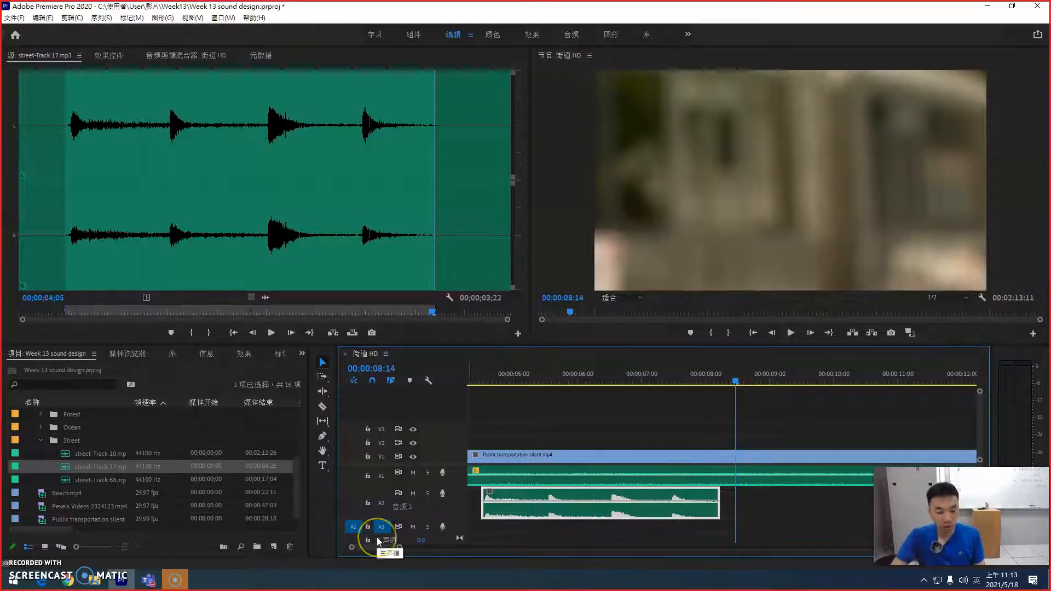
Paste a copy of the A2 street-Track 17 clip onto track A3 at 00:00:08:15.
{"action": "left_click", "coordinate": [598, 379]}
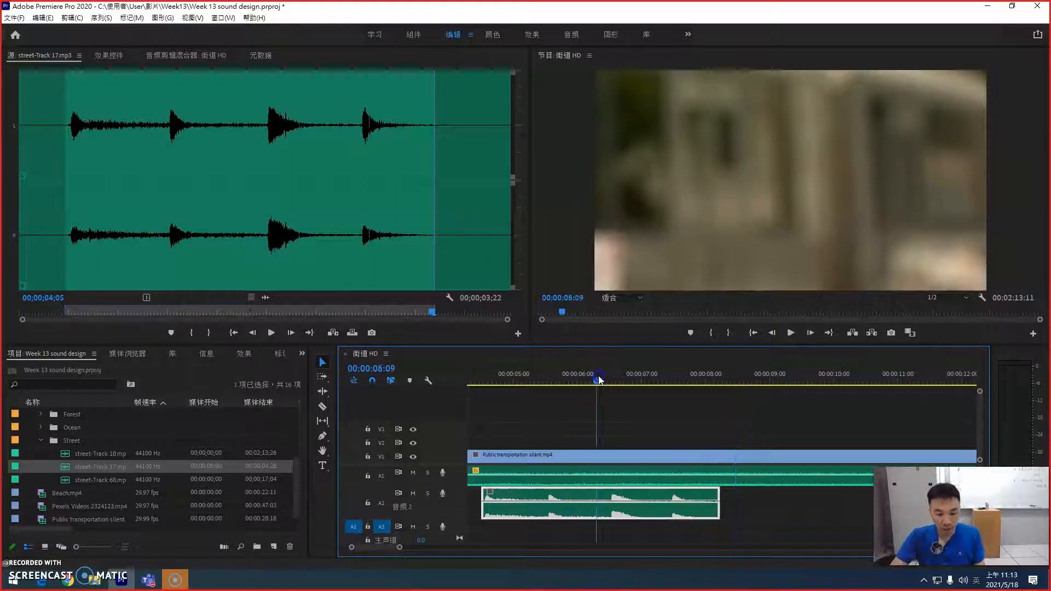
{"action": "left_click", "coordinate": [637, 511]}
{"action": "left_click", "coordinate": [738, 378]}
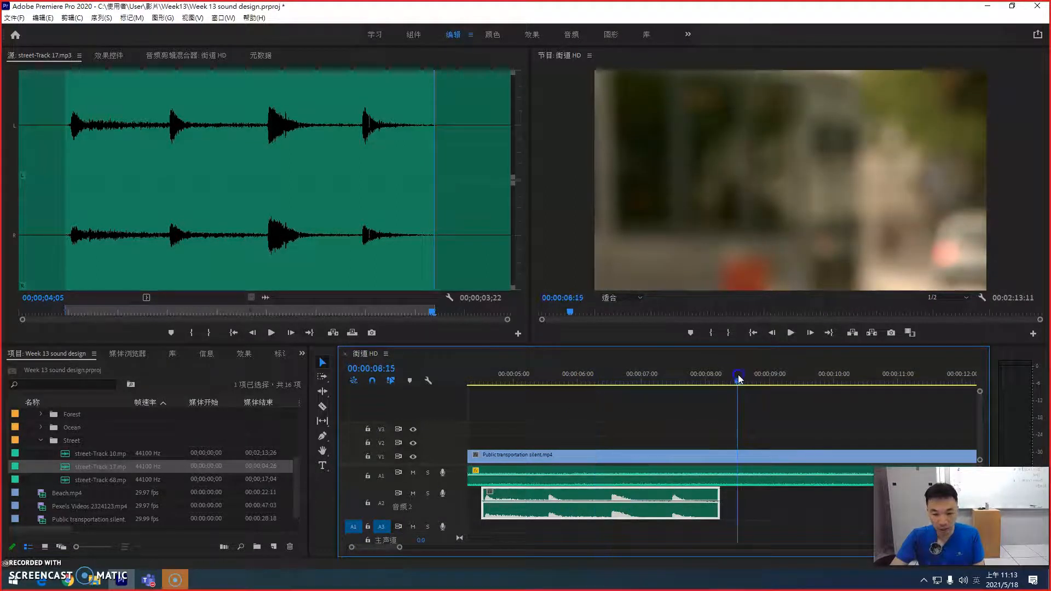
{"action": "key", "text": "ctrl+v"}
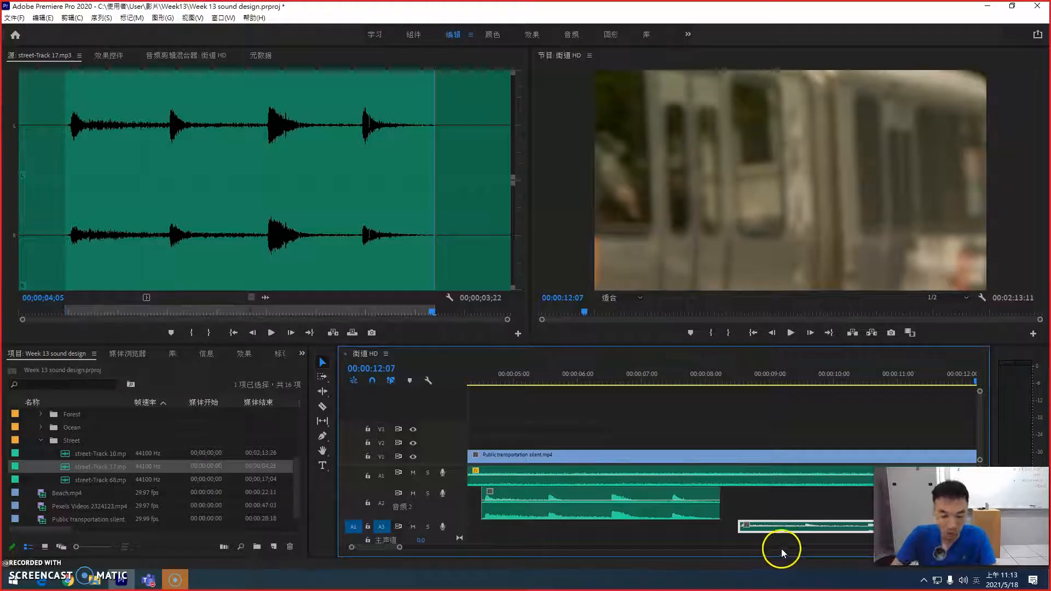
{"action": "scroll", "coordinate": [795, 537], "scroll_direction": "down", "scroll_amount": 3}
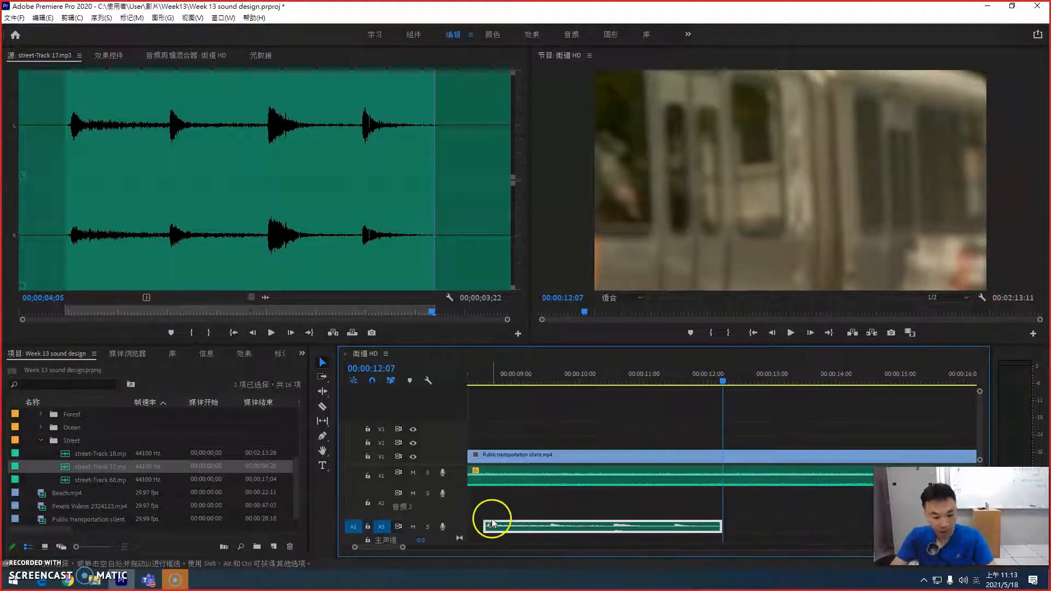
Enlarge track A3 and move its street-Track 17 copy earlier so it starts where the A2 clip ends.
{"action": "key", "text": "minus"}
{"action": "left_click_drag", "start_coordinate": [450, 520], "coordinate": [460, 506]}
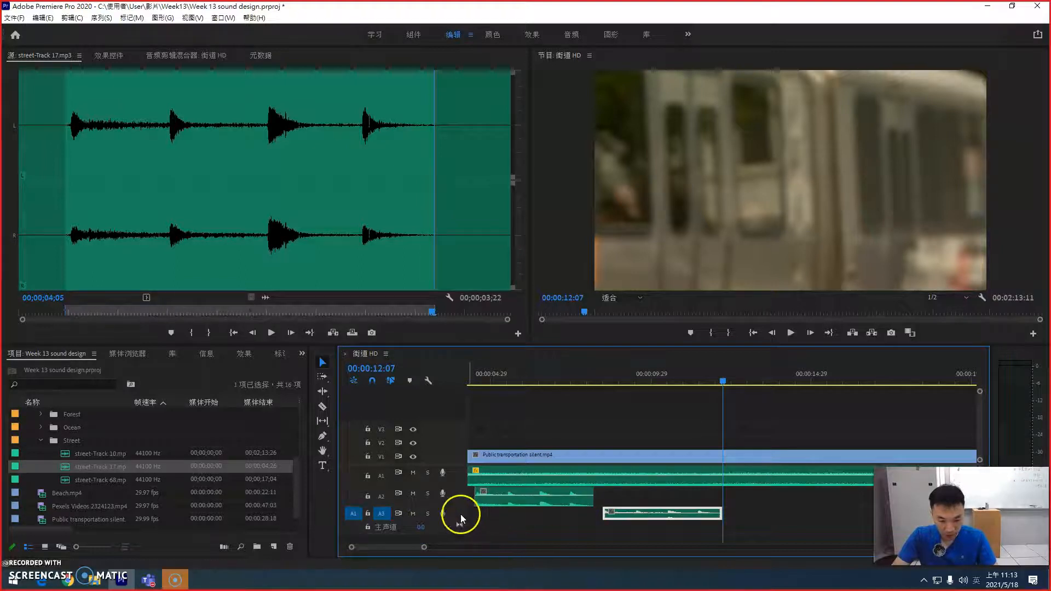
{"action": "left_click_drag", "start_coordinate": [461, 521], "coordinate": [461, 539]}
{"action": "left_click_drag", "start_coordinate": [624, 511], "coordinate": [615, 510]}
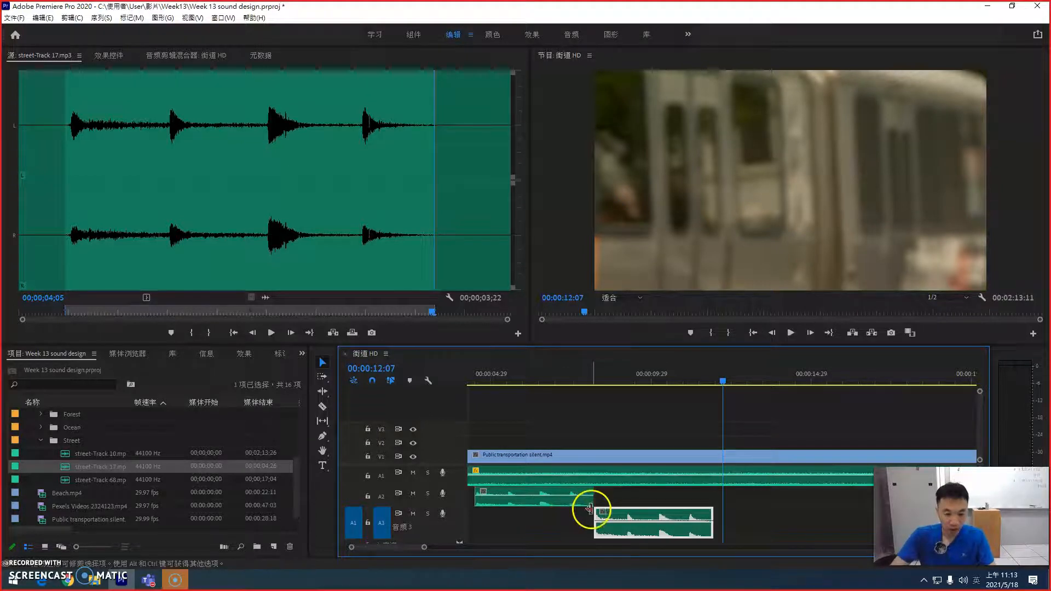
{"action": "key", "text": "="}
{"action": "key", "text": "minus"}
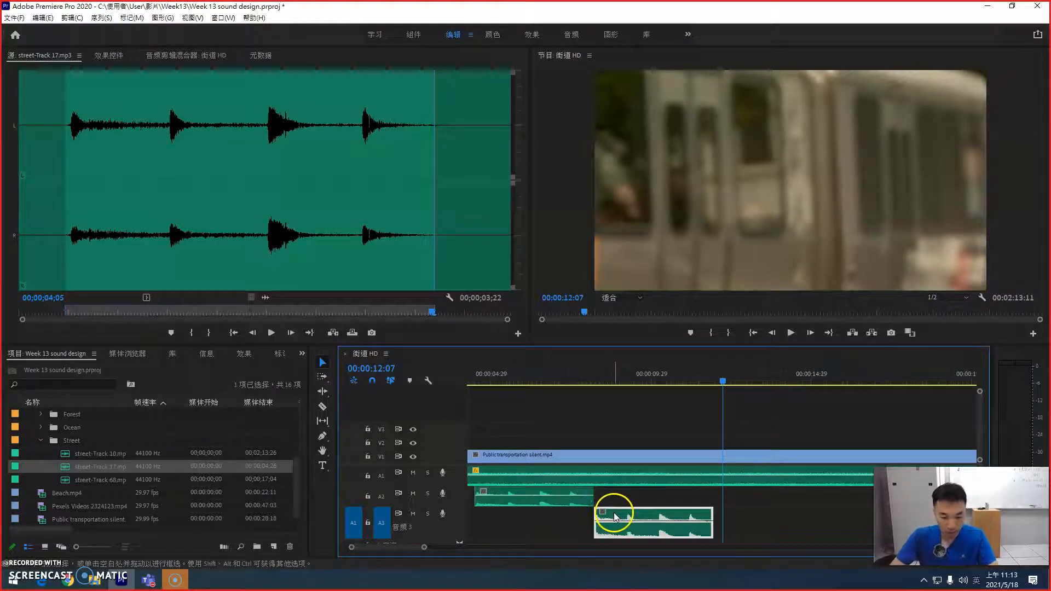
{"action": "left_click_drag", "start_coordinate": [607, 513], "coordinate": [617, 518]}
Shift the street-Track 17 copy on A3 slightly later and play back from 00:00:04:06 to check its timing.
{"action": "left_click_drag", "start_coordinate": [534, 385], "coordinate": [530, 379]}
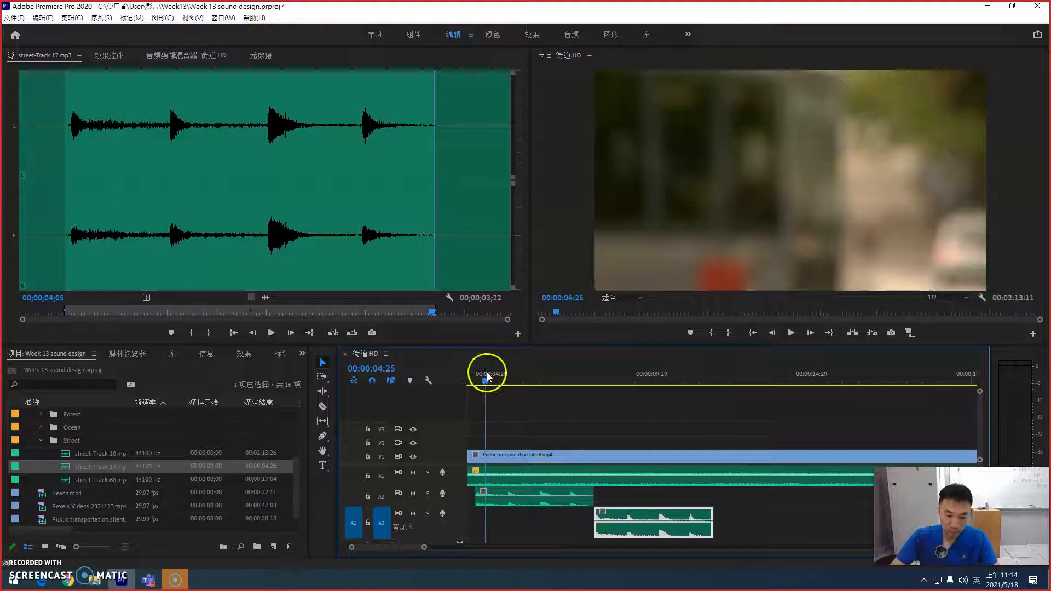
{"action": "key", "text": "space"}
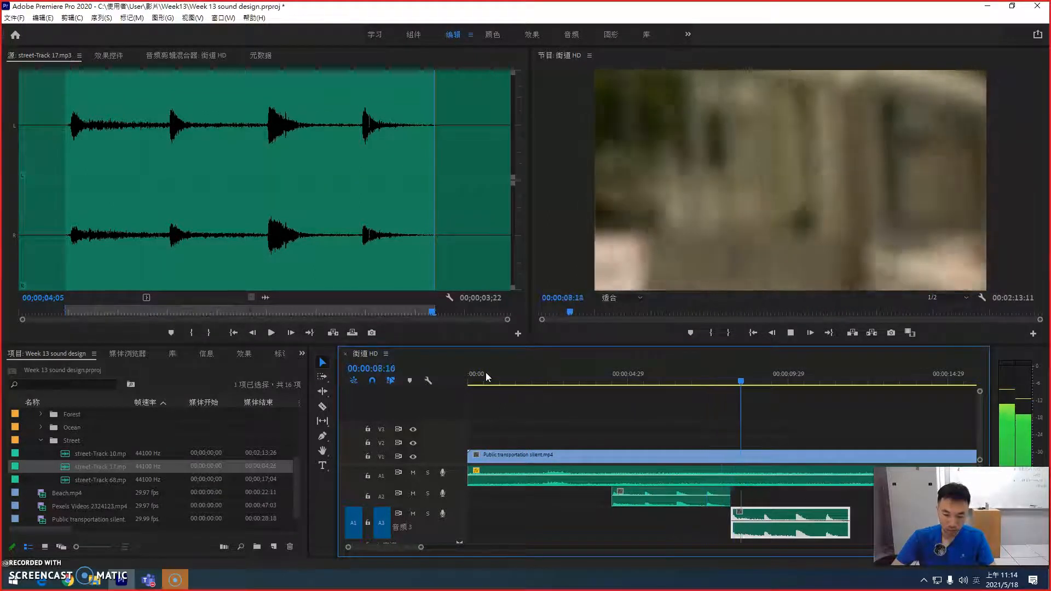
{"action": "key", "text": "equal"}
{"action": "key", "text": "space"}
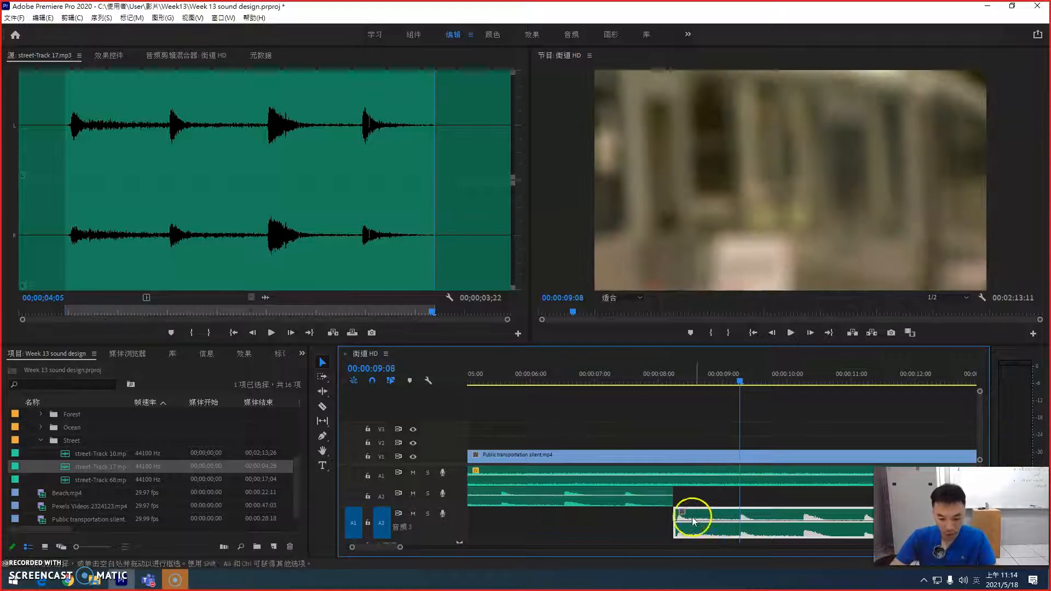
{"action": "left_click_drag", "start_coordinate": [697, 520], "coordinate": [704, 519]}
{"action": "left_click", "coordinate": [488, 373]}
{"action": "key", "text": "minus"}
{"action": "left_click", "coordinate": [571, 378]}
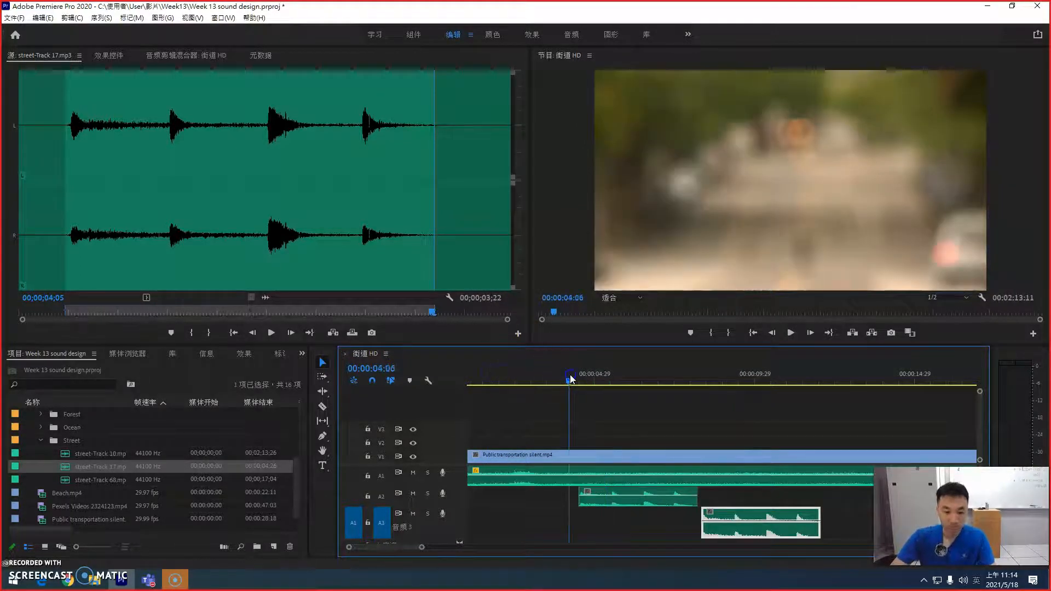
{"action": "key", "text": "space"}
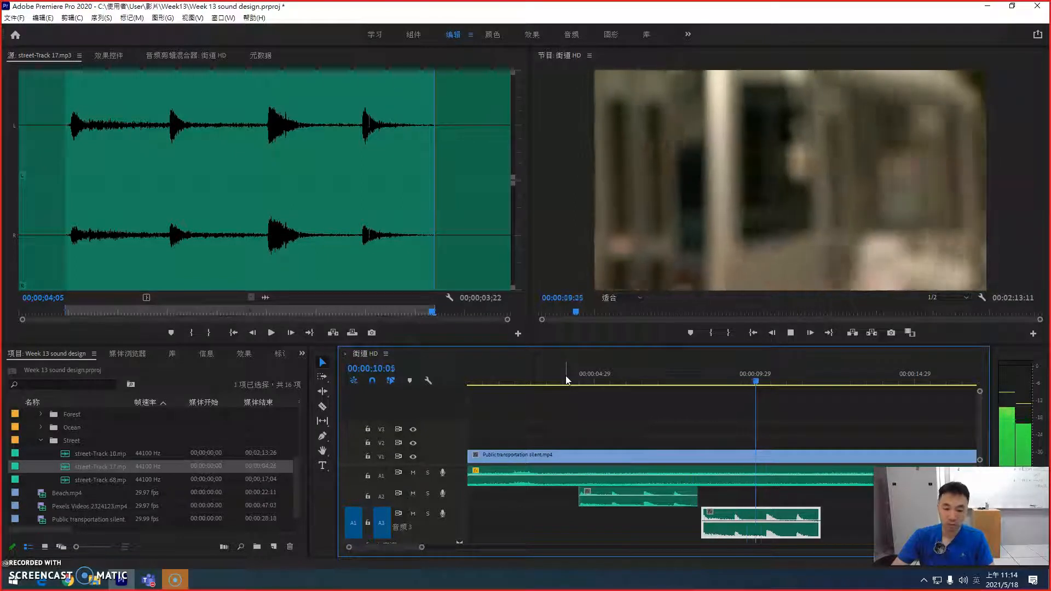
{"action": "key", "text": "space"}
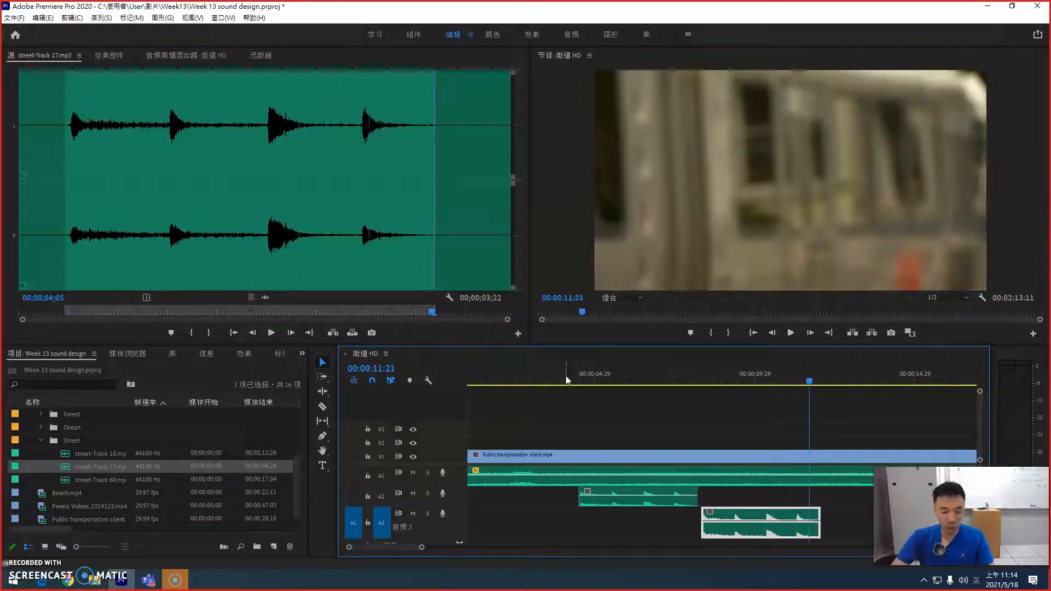
Make A2 the target and source-patched audio track instead of A3, and paste another street-Track 17 copy at 00:00:11:21.
{"action": "left_click", "coordinate": [797, 533]}
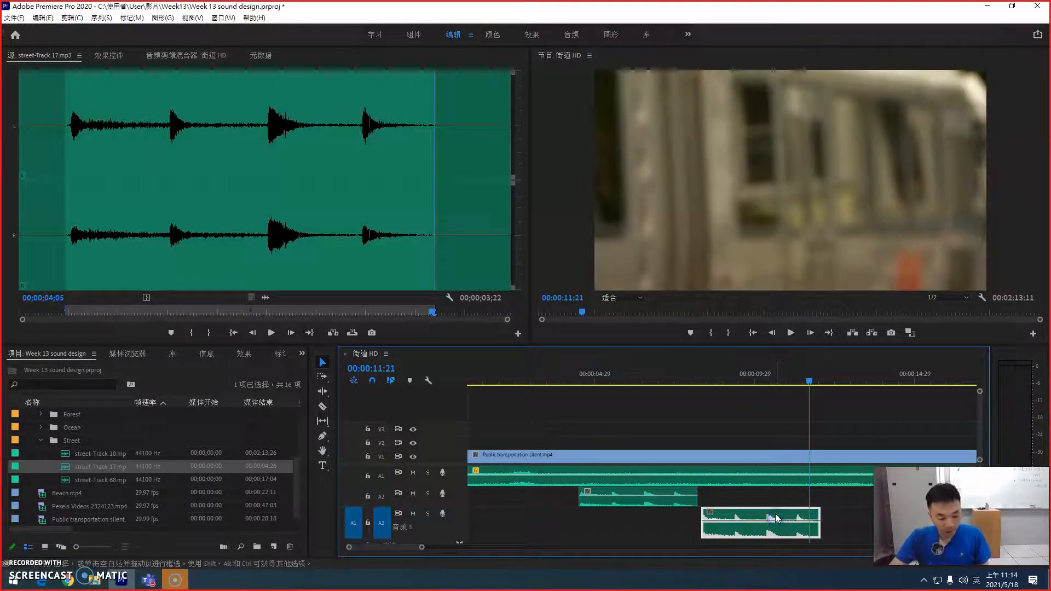
{"action": "left_click", "coordinate": [383, 495]}
{"action": "left_click", "coordinate": [378, 523]}
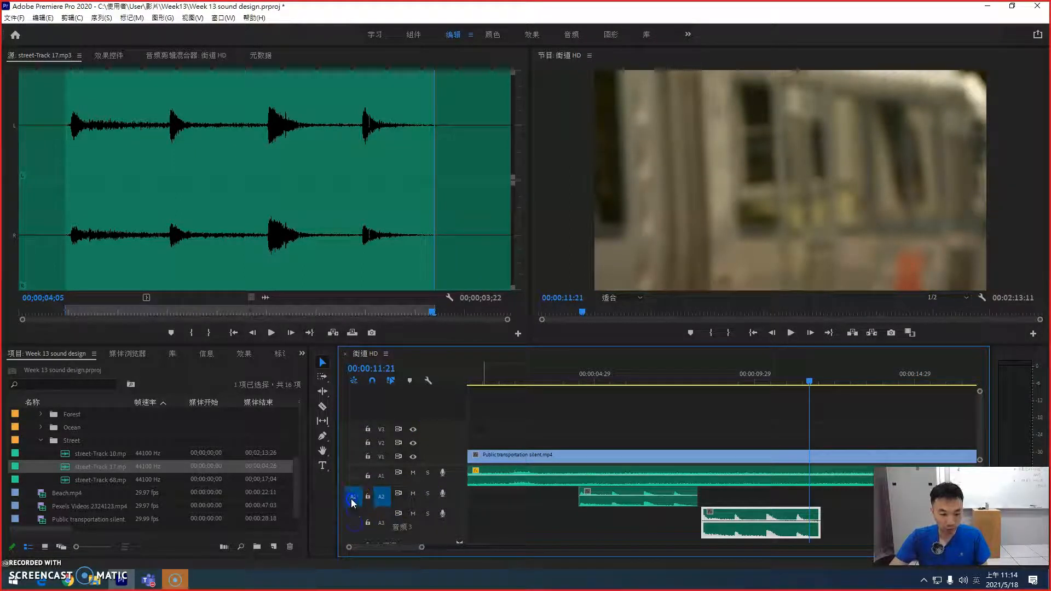
{"action": "key", "text": "ctrl+v"}
{"action": "scroll", "coordinate": [411, 493], "scroll_direction": "right", "scroll_amount": 3}
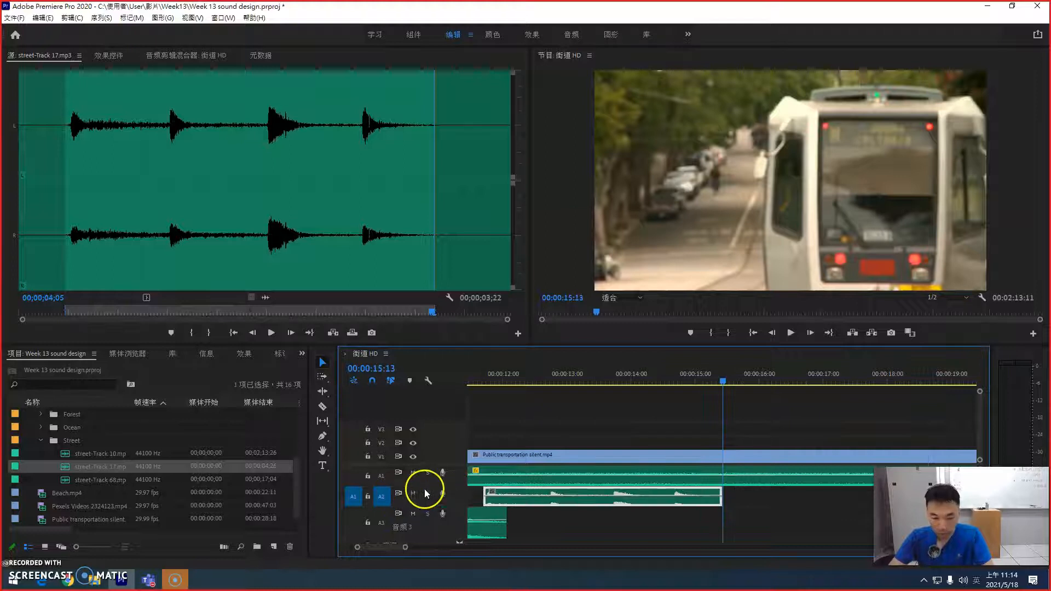
Shift the second street-Track 17 clip on A2 later and play back its timing against the passing tram.
{"action": "left_click_drag", "start_coordinate": [616, 498], "coordinate": [639, 496]}
{"action": "left_click", "coordinate": [500, 373]}
{"action": "key", "text": "space"}
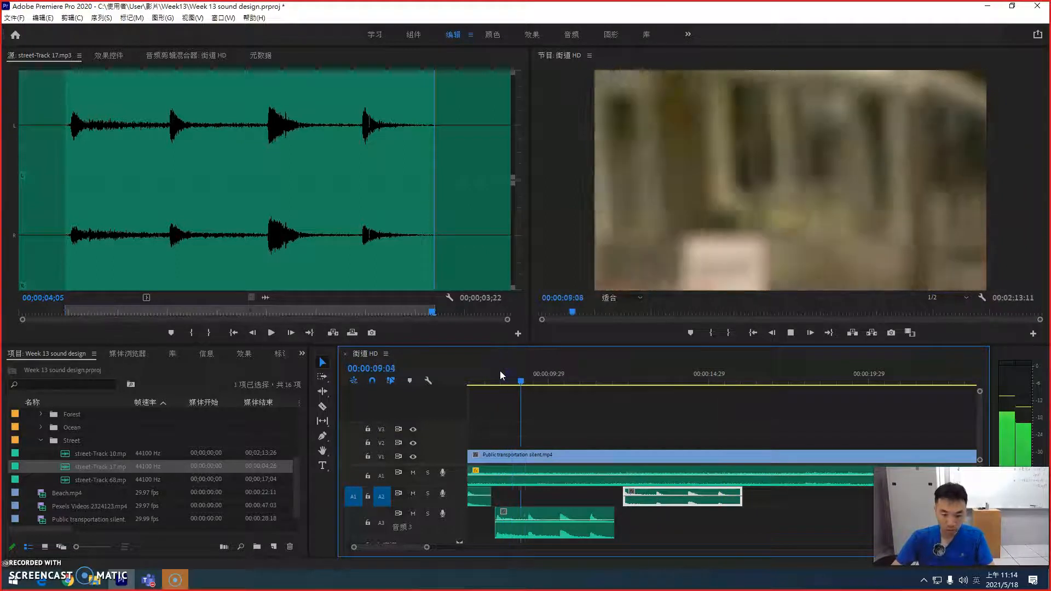
{"action": "key", "text": "equal"}
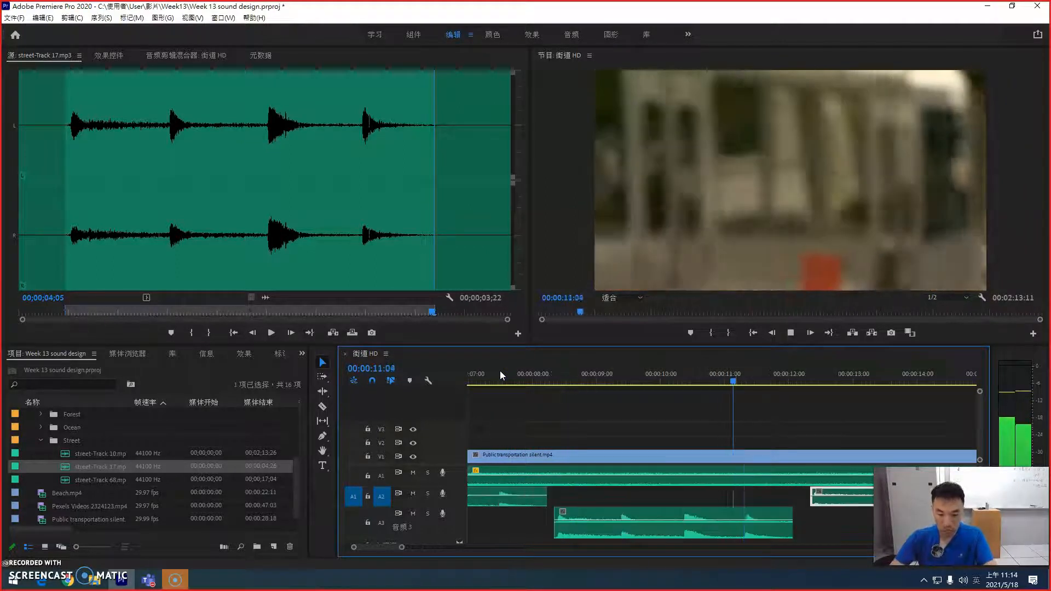
{"action": "key", "text": "space"}
Move the second A2 clip earlier to start where the A3 clip ends, and play back the transition.
{"action": "left_click_drag", "start_coordinate": [844, 498], "coordinate": [827, 493]}
{"action": "left_click", "coordinate": [563, 368]}
{"action": "left_click", "coordinate": [498, 363]}
{"action": "key", "text": "space"}
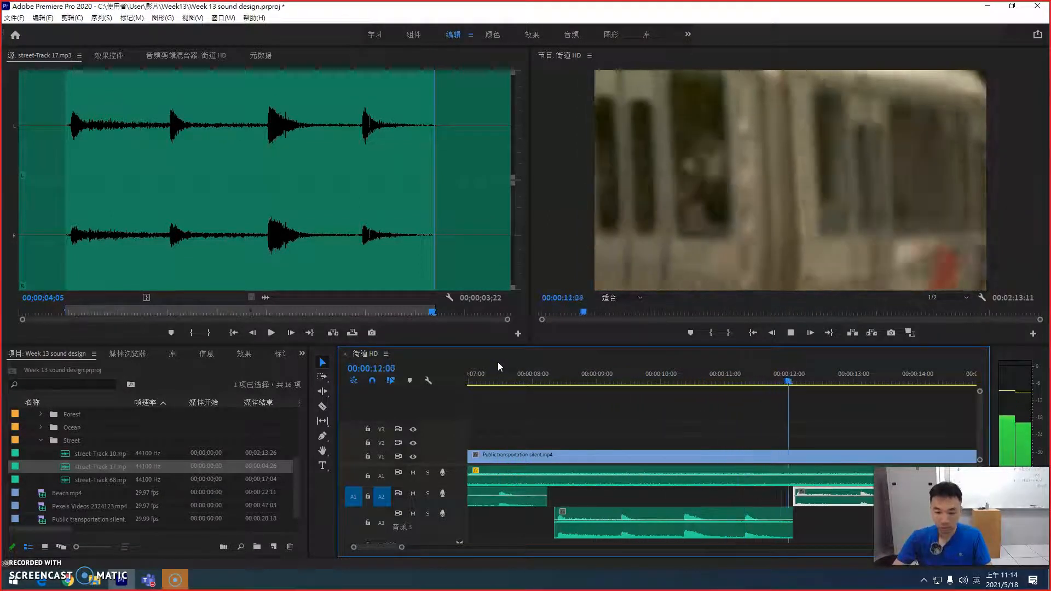
{"action": "key", "text": "space"}
Nudge the second A2 clip slightly later, leaving a small gap after the A3 clip, and play it back.
{"action": "key", "text": "equal"}
{"action": "left_click_drag", "start_coordinate": [693, 498], "coordinate": [704, 503]}
{"action": "key", "text": "minus"}
{"action": "left_click", "coordinate": [491, 372]}
{"action": "key", "text": "space"}
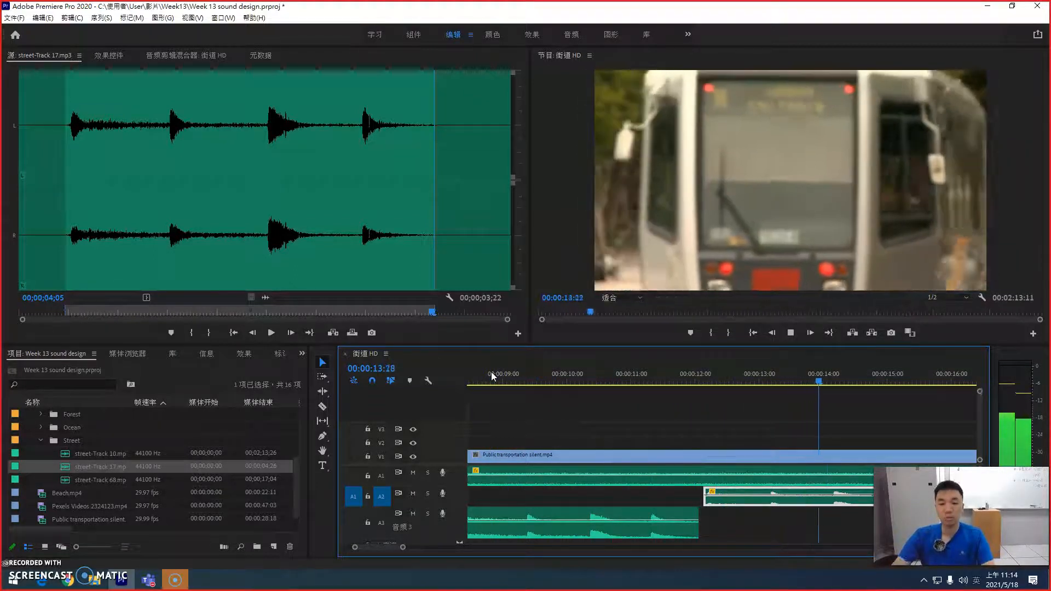
{"action": "key", "text": "minus"}
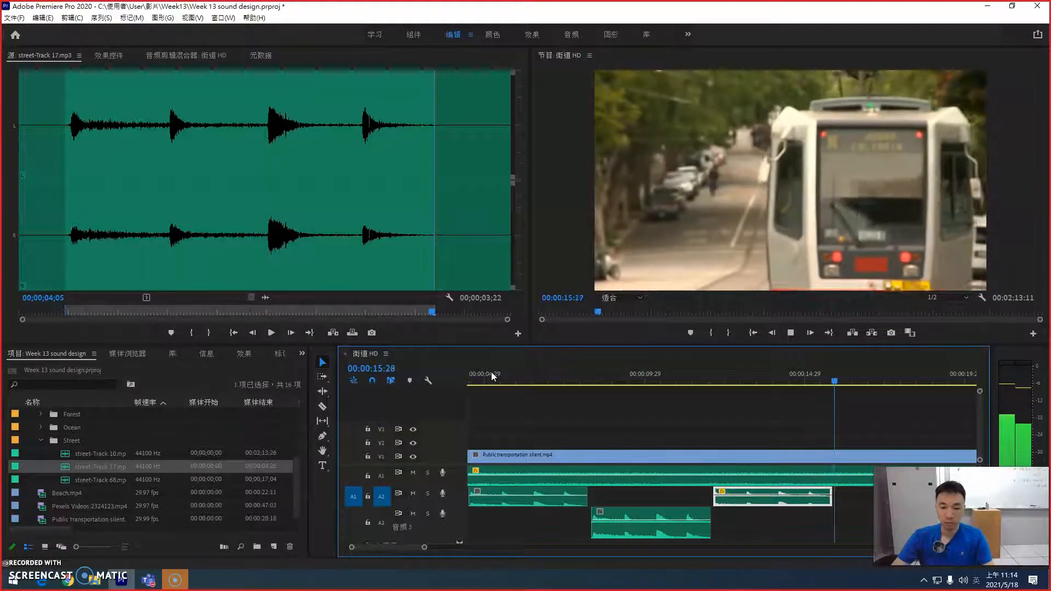
{"action": "key", "text": "minus"}
{"action": "key", "text": "minus"}
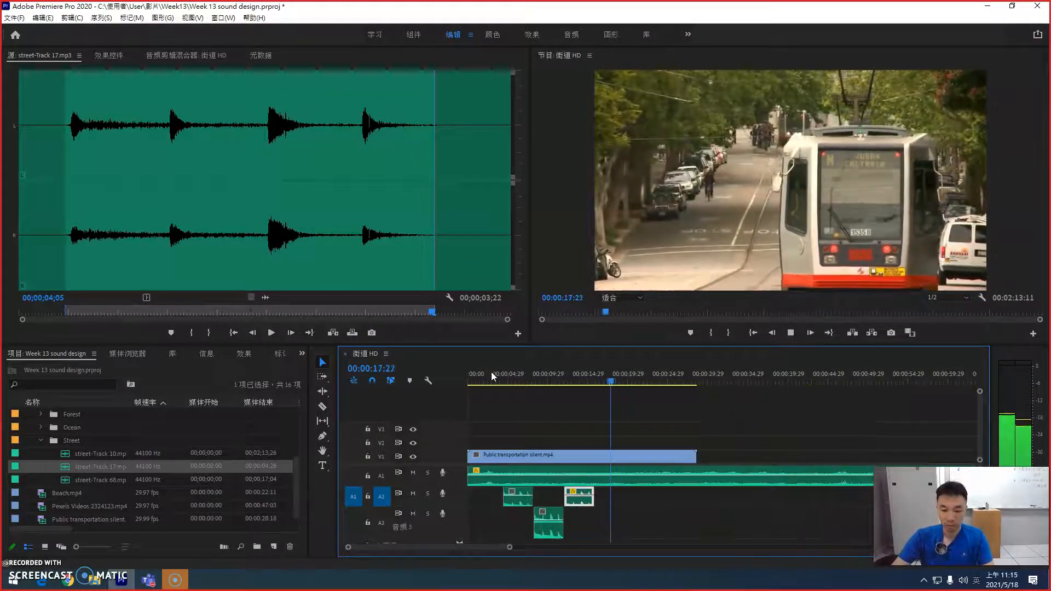
Play the sequence from its beginning to review the three street-Track 17 clips against the video.
{"action": "left_click", "coordinate": [517, 377]}
{"action": "key", "text": "Home"}
{"action": "key", "text": "space"}
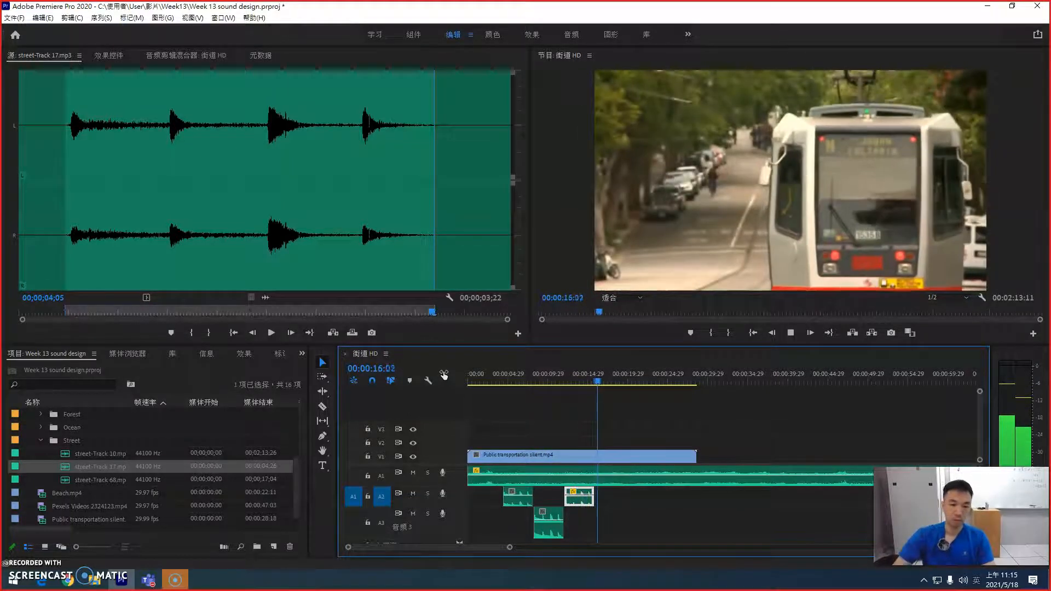
{"action": "left_click", "coordinate": [243, 296]}
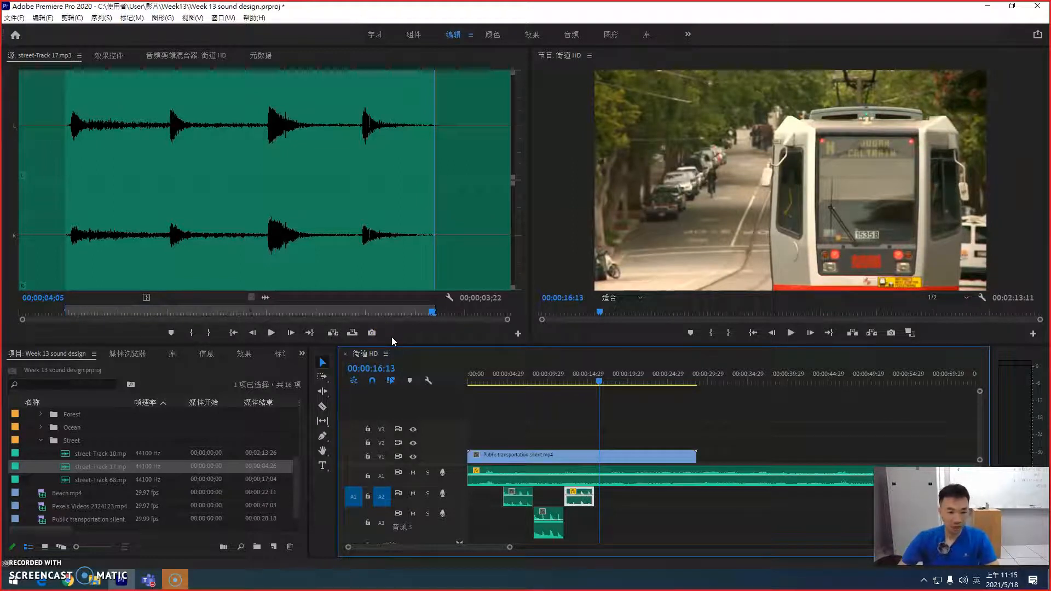
Audition street-Track 68 and mark its opening two bursts with an in point at 00:00:00:12 and out point at 00:00:01:29.
{"action": "double_click", "coordinate": [70, 479]}
{"action": "left_click", "coordinate": [21, 310]}
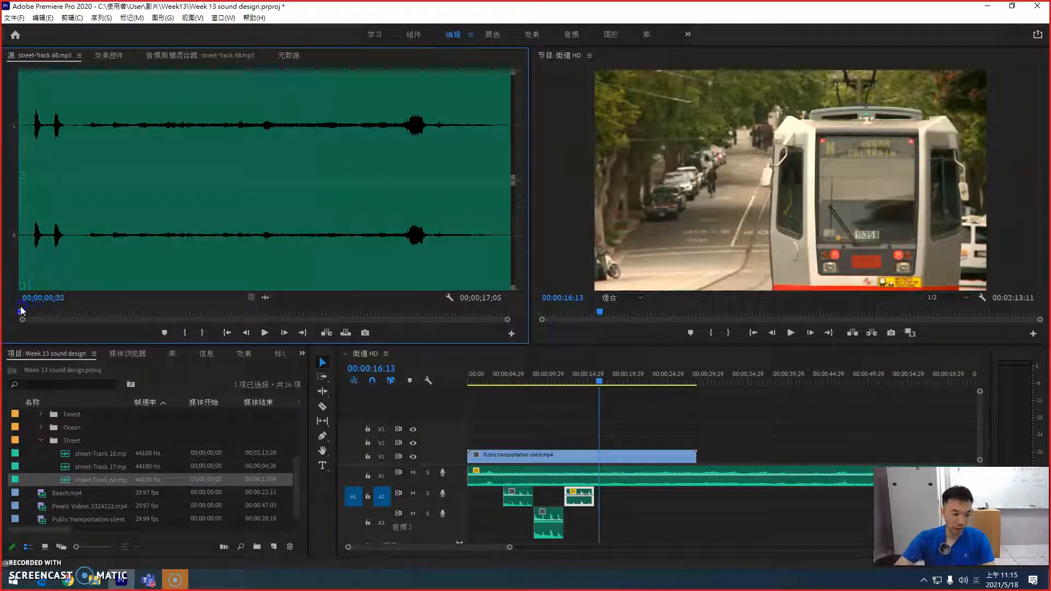
{"action": "left_click", "coordinate": [410, 313]}
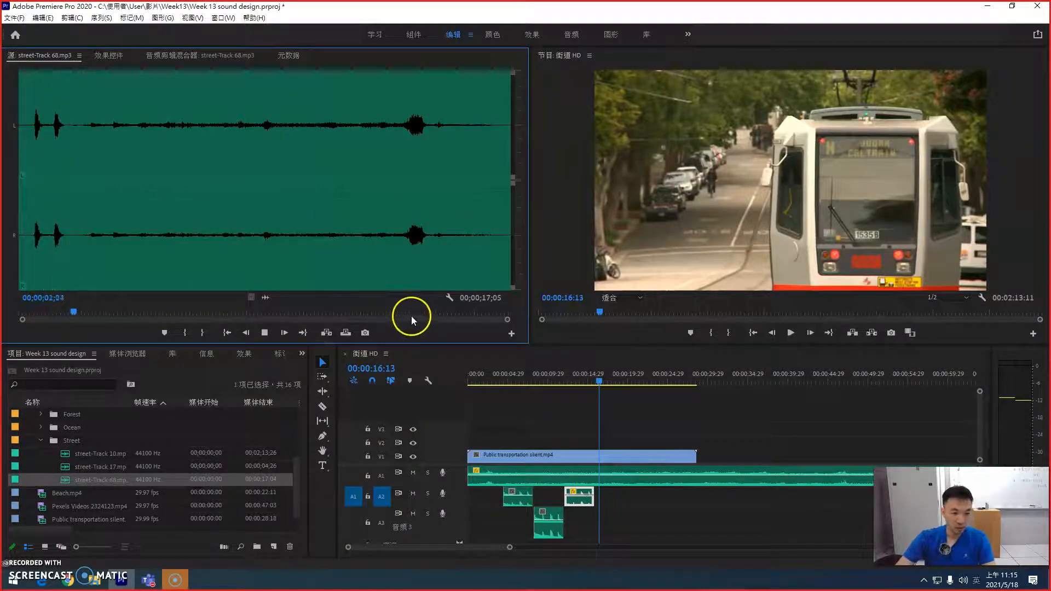
{"action": "left_click", "coordinate": [57, 311]}
{"action": "left_click", "coordinate": [33, 310]}
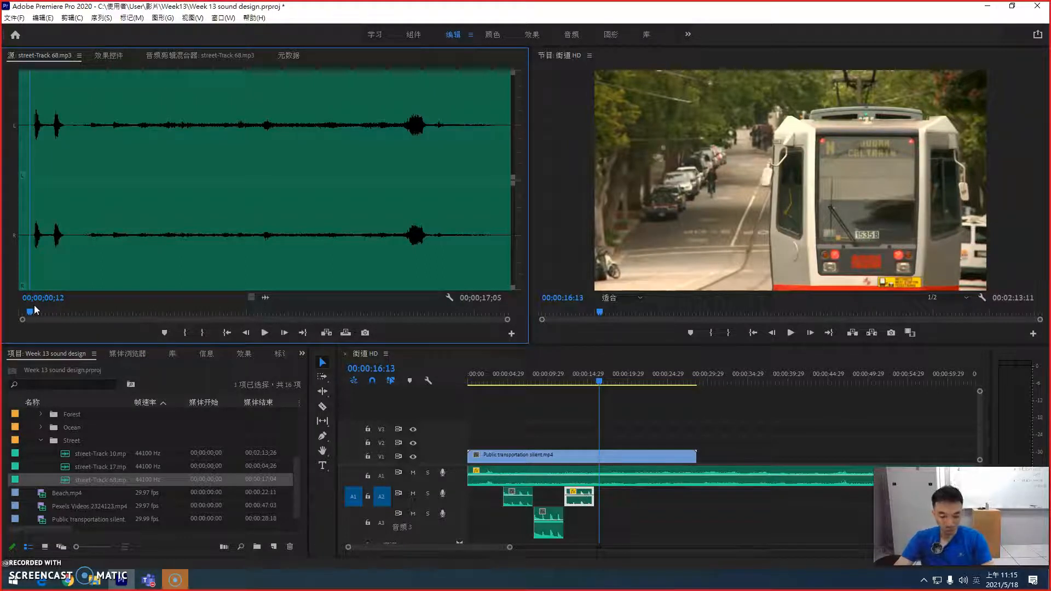
{"action": "key", "text": "i"}
{"action": "left_click_drag", "start_coordinate": [34, 306], "coordinate": [77, 309]}
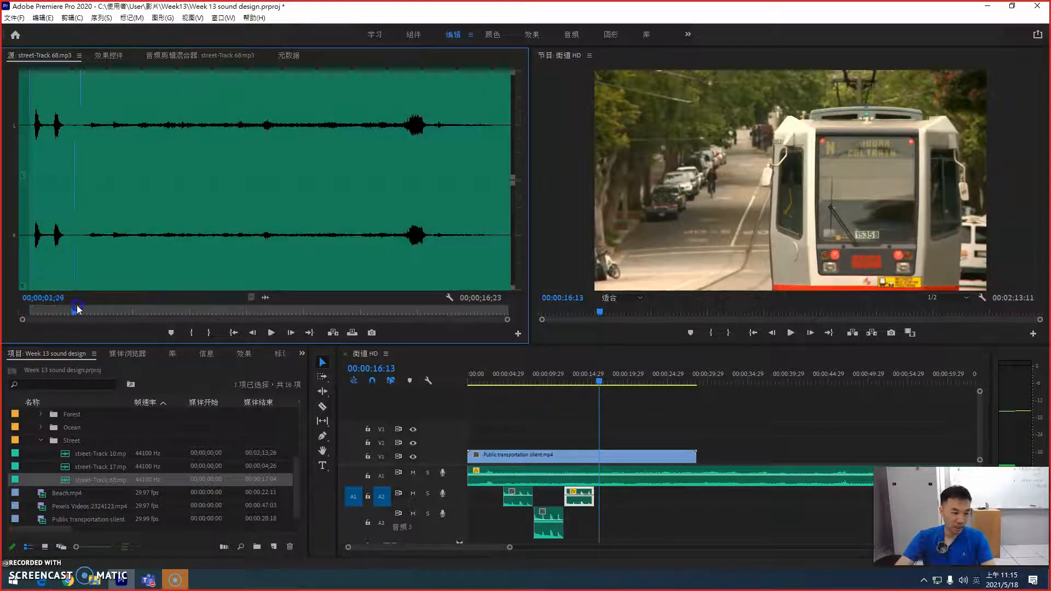
{"action": "key", "text": "o"}
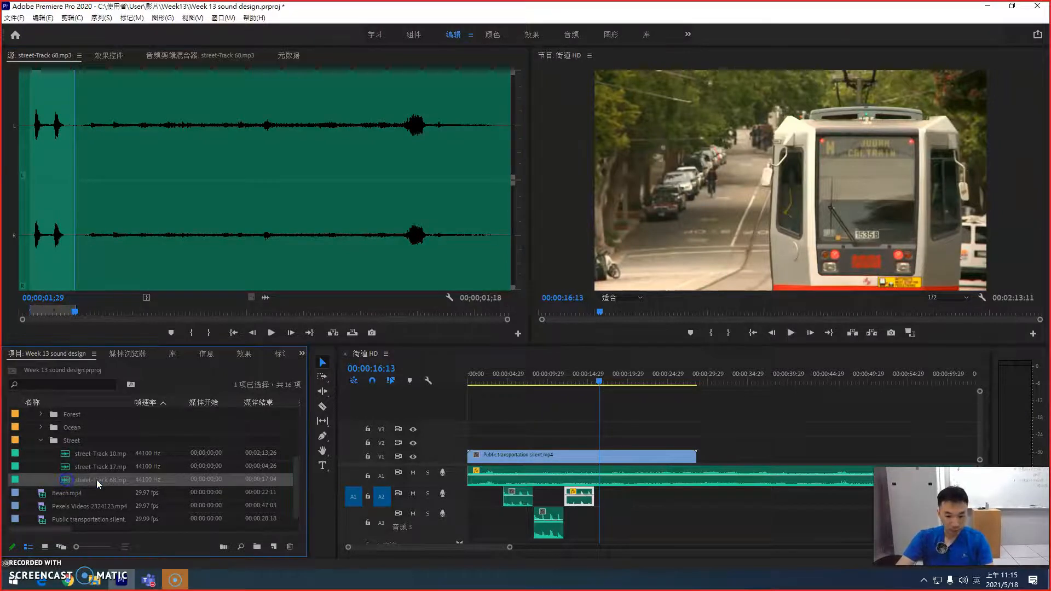
Reduce the height of track A3 and add a single audio track A4 beneath it.
{"action": "scroll", "coordinate": [515, 529], "scroll_direction": "down", "scroll_amount": 2}
{"action": "scroll", "coordinate": [518, 531], "scroll_direction": "up", "scroll_amount": 1}
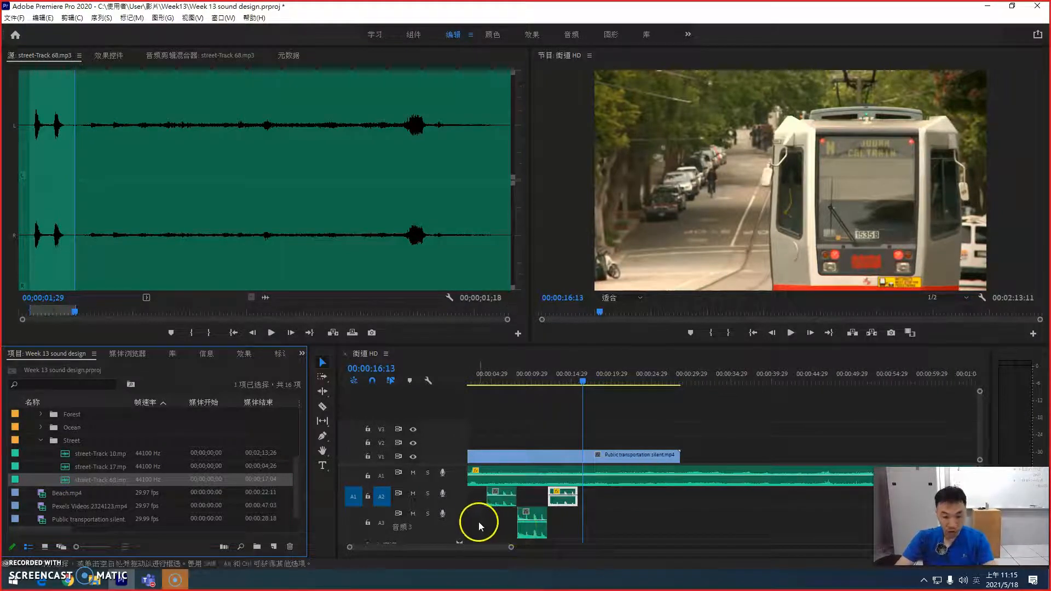
{"action": "left_click_drag", "start_coordinate": [451, 539], "coordinate": [447, 526]}
{"action": "right_click", "coordinate": [459, 514]}
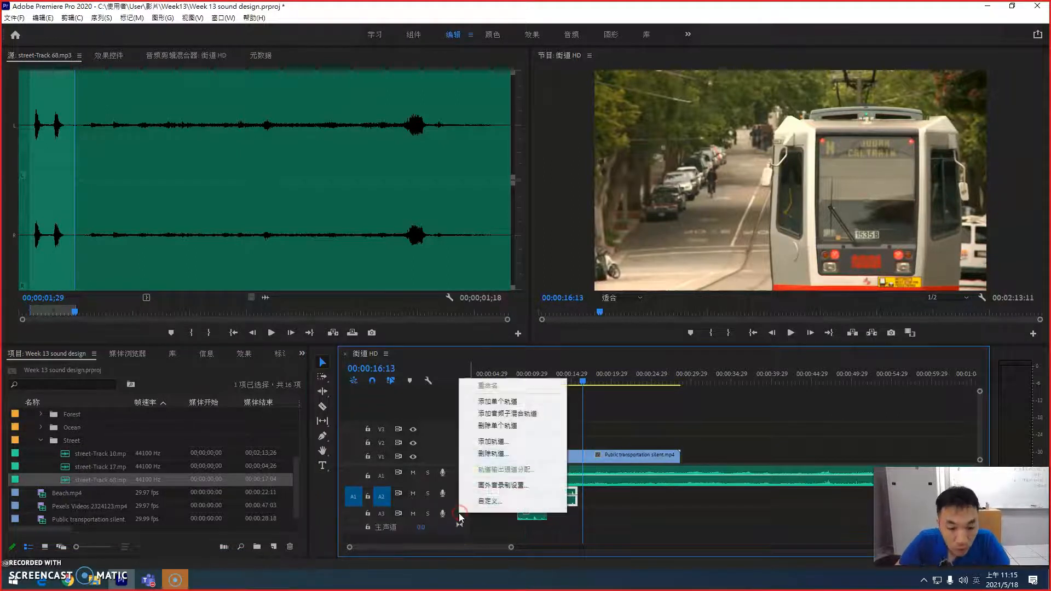
{"action": "left_click", "coordinate": [498, 403]}
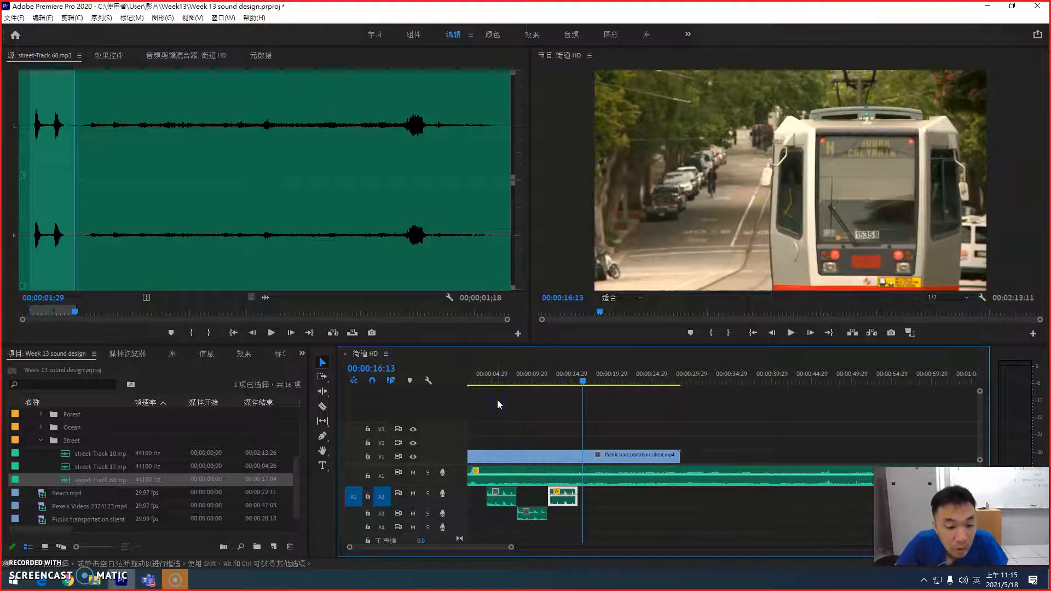
Place the marked street-Track 68 section on A4 at the start of the first A2 clip and play it from 00:00:03:13.
{"action": "left_click_drag", "start_coordinate": [63, 481], "coordinate": [487, 526]}
{"action": "left_click", "coordinate": [480, 376]}
{"action": "key", "text": "="}
{"action": "key", "text": "="}
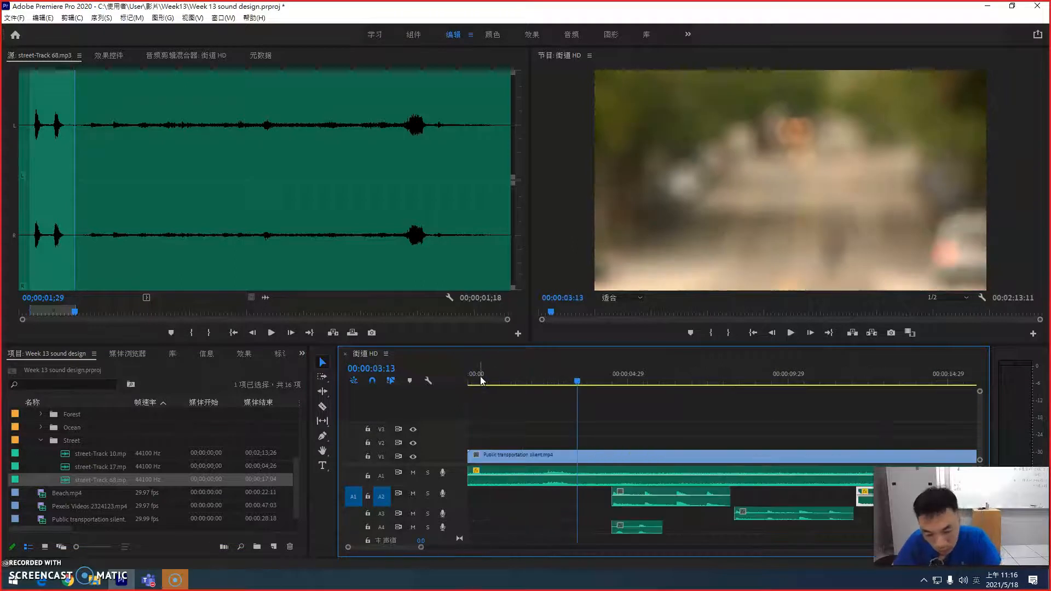
{"action": "key", "text": "space"}
Shift the street-Track 68 clip on A4 about one second later and play back from 00:00:04:02.
{"action": "left_click", "coordinate": [652, 531]}
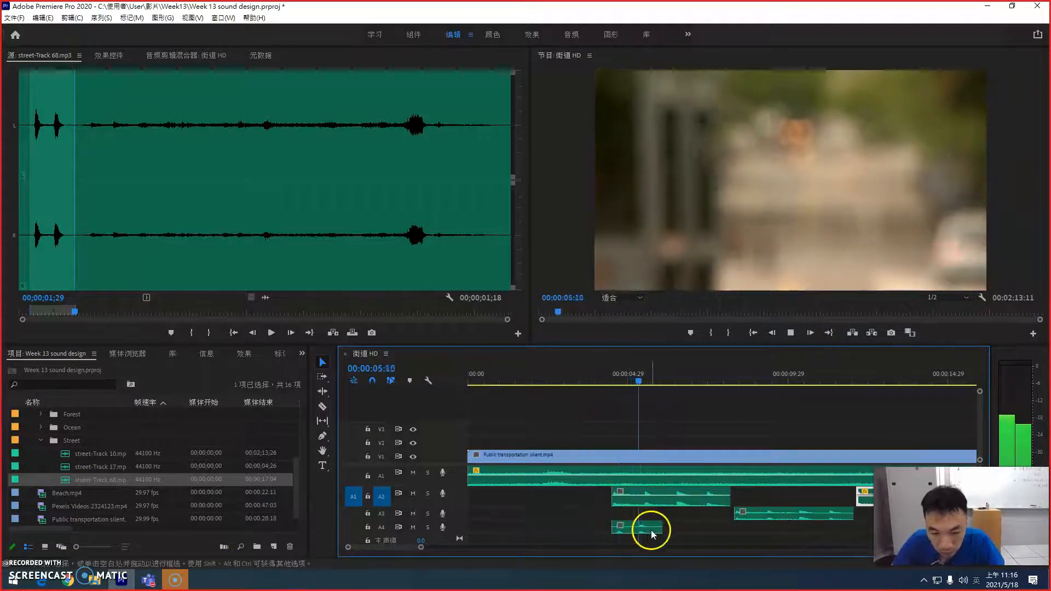
{"action": "left_click_drag", "start_coordinate": [633, 525], "coordinate": [668, 526]}
{"action": "left_click", "coordinate": [599, 383]}
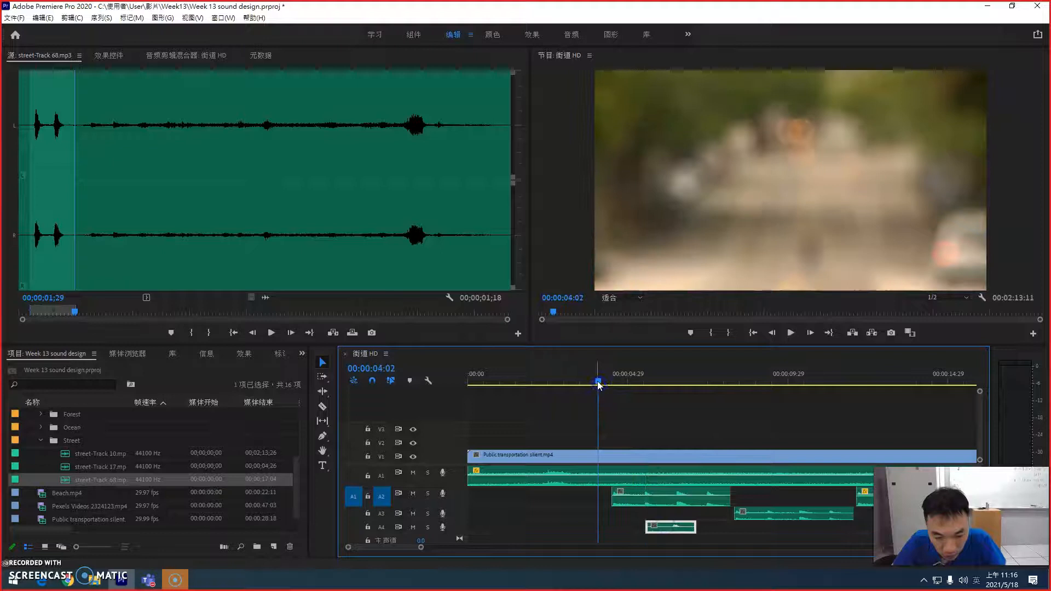
{"action": "key", "text": "space"}
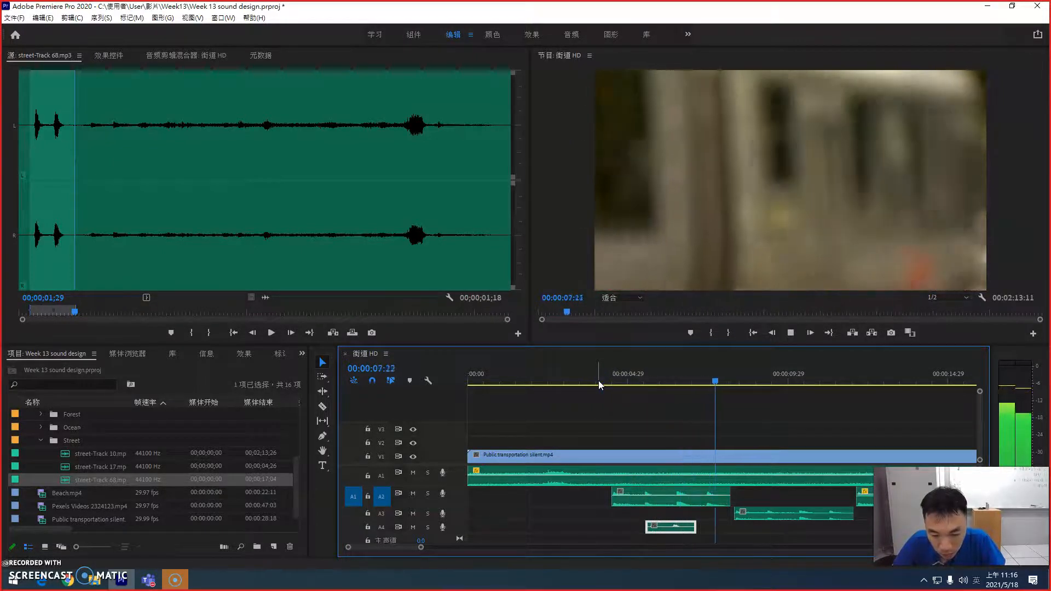
{"action": "key", "text": "space"}
Nudge the street-Track 68 clip on A4 slightly later again and play back its timing against the tram.
{"action": "left_click_drag", "start_coordinate": [660, 526], "coordinate": [667, 526]}
{"action": "left_click_drag", "start_coordinate": [600, 372], "coordinate": [587, 373]}
{"action": "key", "text": "space"}
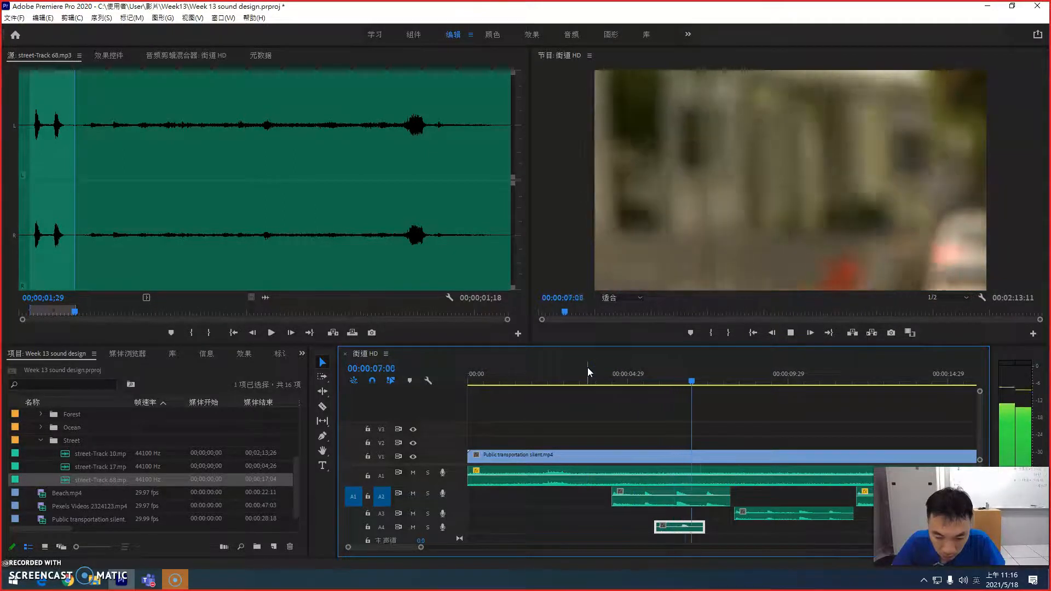
{"action": "key", "text": "minus"}
{"action": "key", "text": "minus"}
{"action": "key", "text": "space"}
Mark the loud burst near the end of street-Track 68 from 00;00;13;13 to 00;00;14;14.
{"action": "left_click", "coordinate": [399, 311]}
{"action": "left_click_drag", "start_coordinate": [399, 310], "coordinate": [402, 310]}
{"action": "key", "text": "i"}
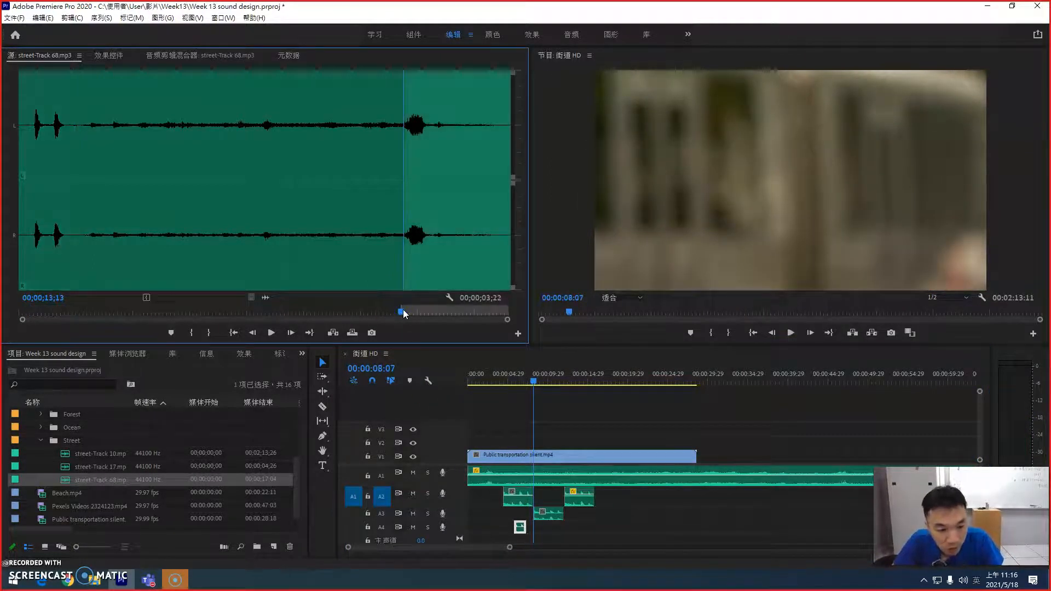
{"action": "left_click_drag", "start_coordinate": [404, 312], "coordinate": [433, 311]}
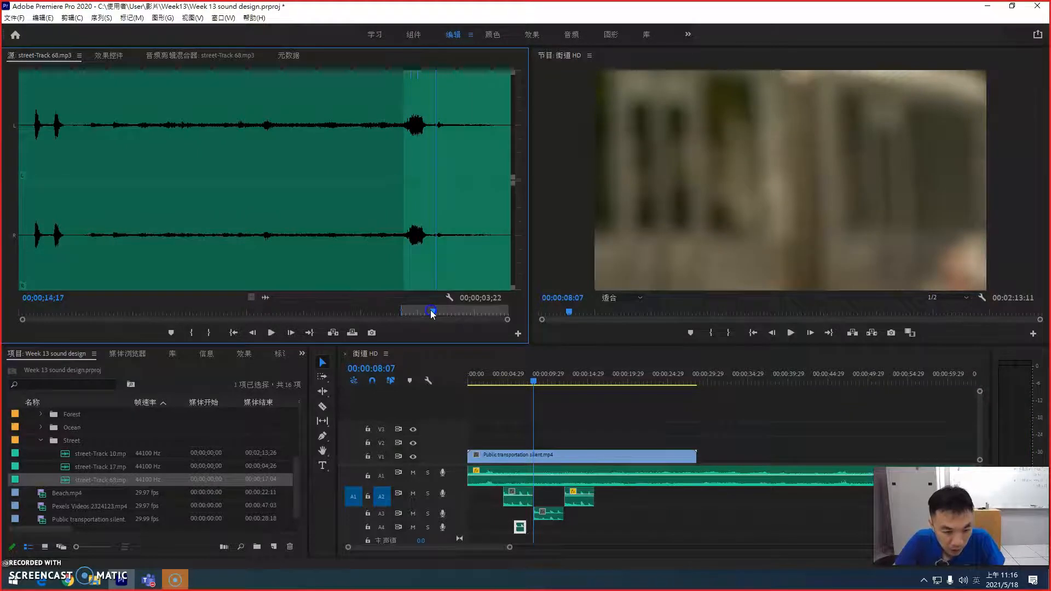
{"action": "key", "text": "o"}
Place the marked street-Track 68 burst on A4 beneath the second street-Track 17 clip and play back from about 00:00:03:20.
{"action": "left_click_drag", "start_coordinate": [74, 480], "coordinate": [544, 526]}
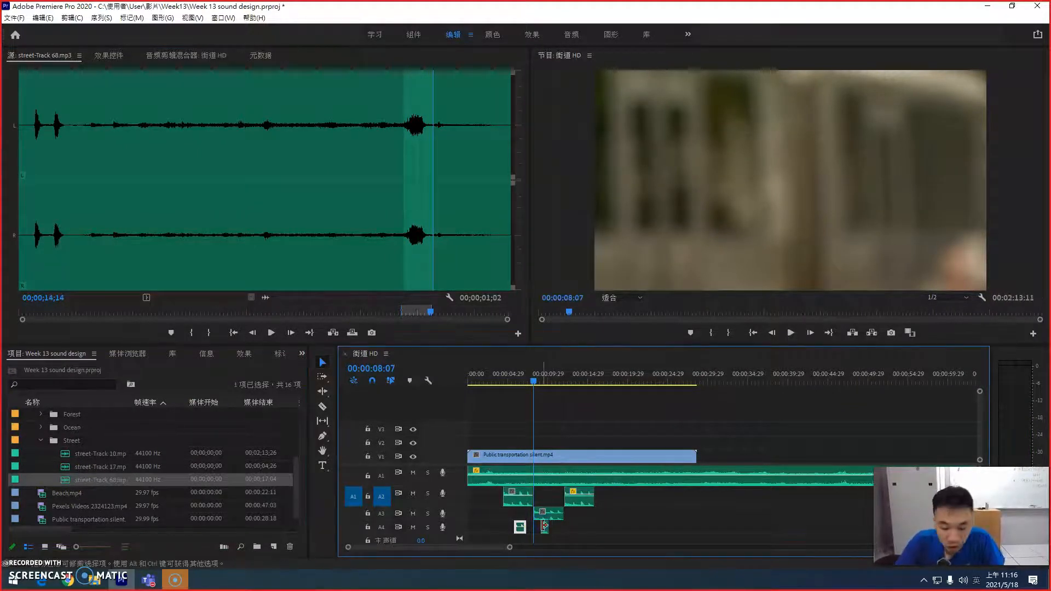
{"action": "key", "text": "="}
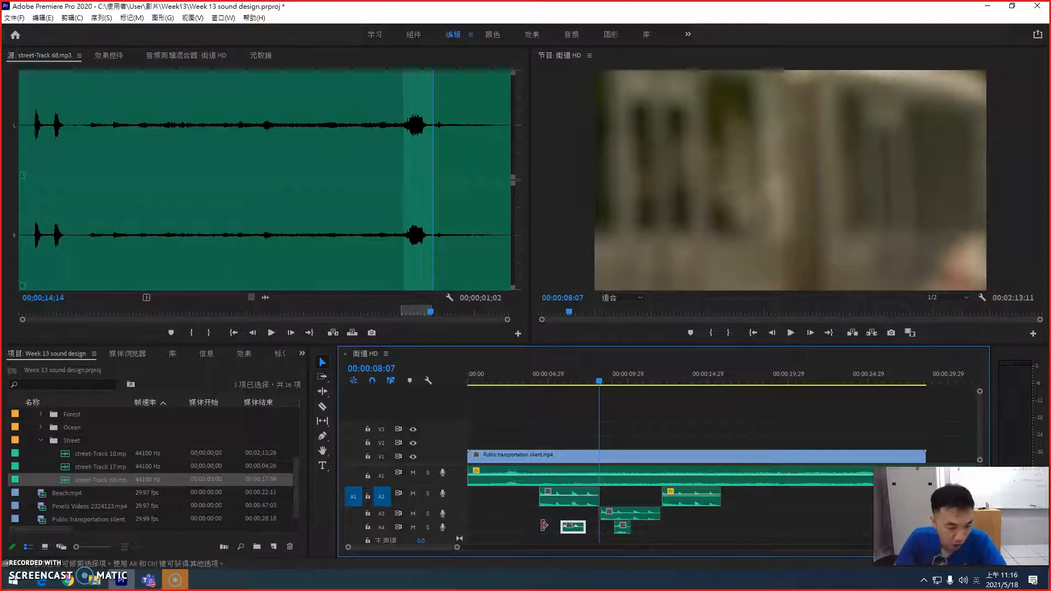
{"action": "key", "text": "="}
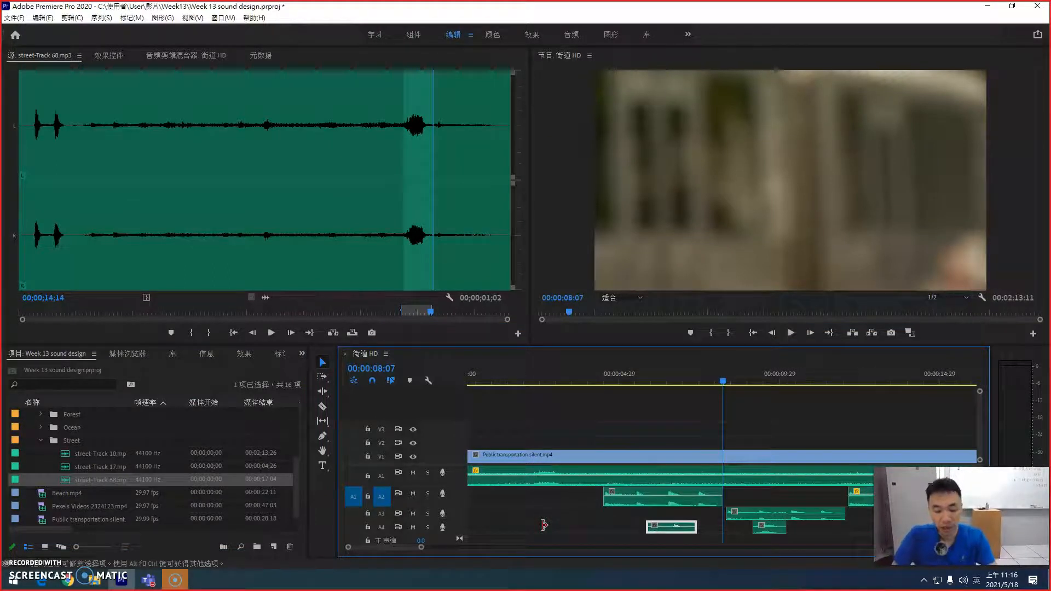
{"action": "key", "text": "minus"}
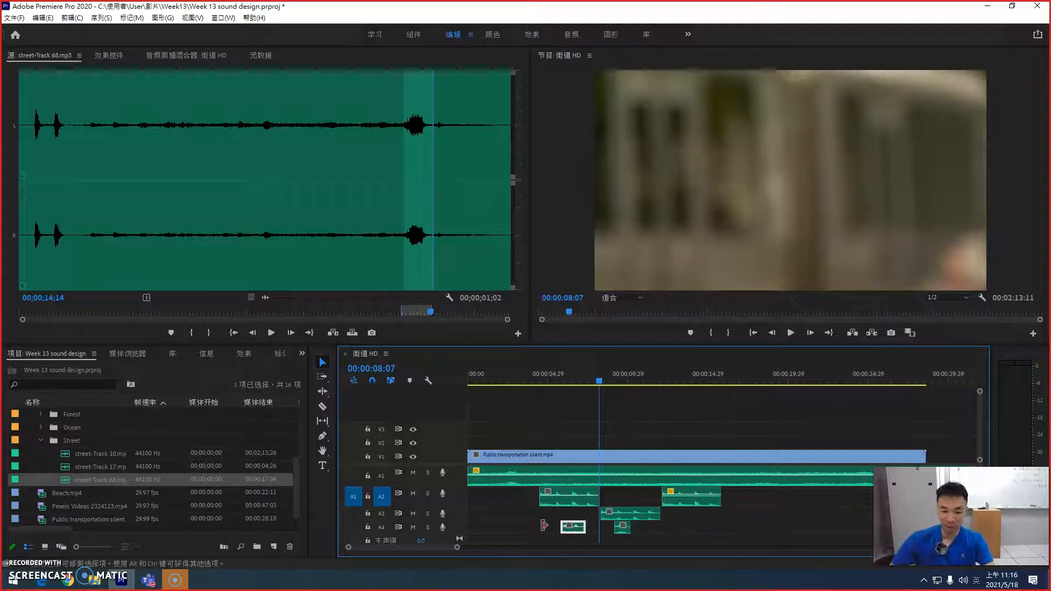
{"action": "key", "text": "="}
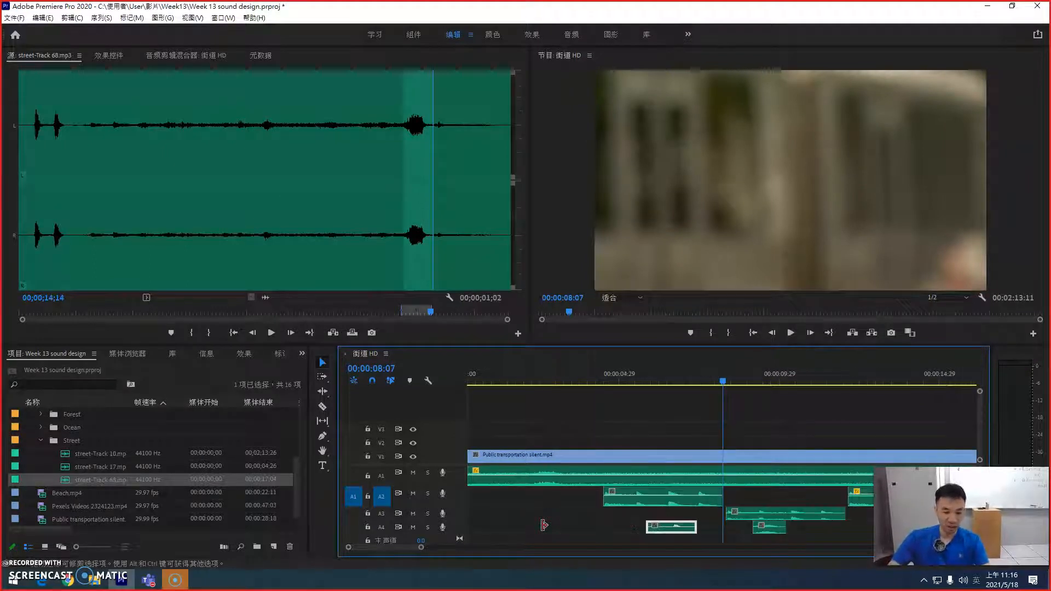
{"action": "left_click", "coordinate": [579, 382]}
{"action": "key", "text": "space"}
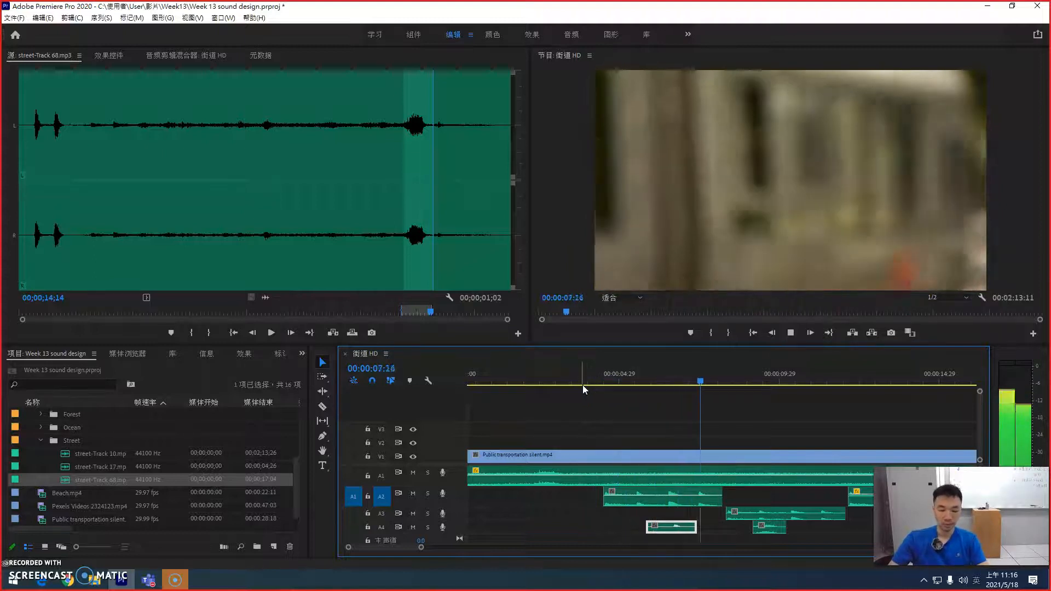
Shift the second street-Track 68 clip on A4 about 1.5 seconds later and keep playing until 00:00:15:13.
{"action": "left_click_drag", "start_coordinate": [770, 525], "coordinate": [824, 527]}
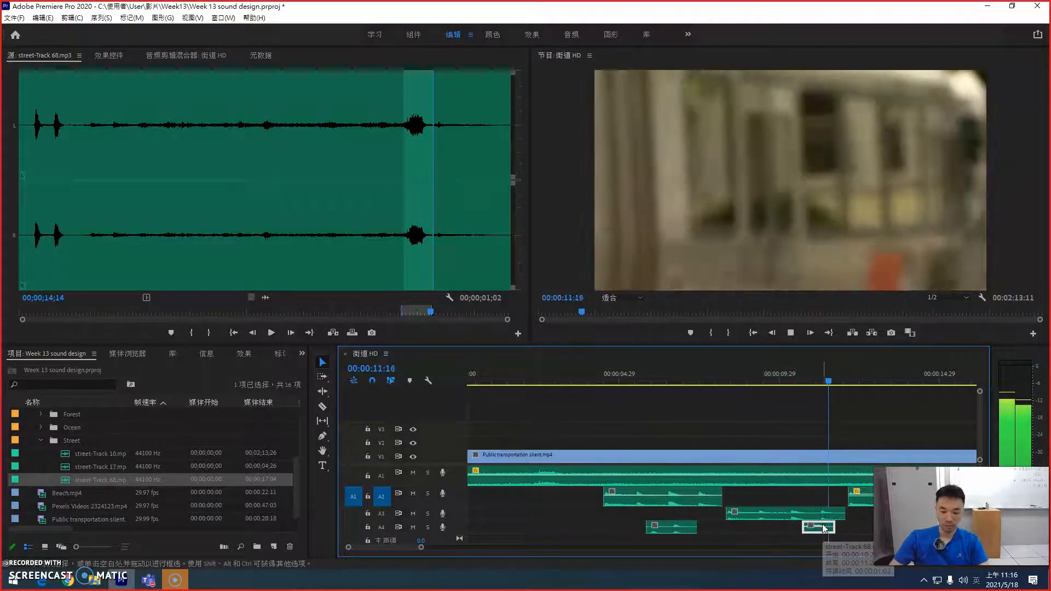
{"action": "key", "text": "minus"}
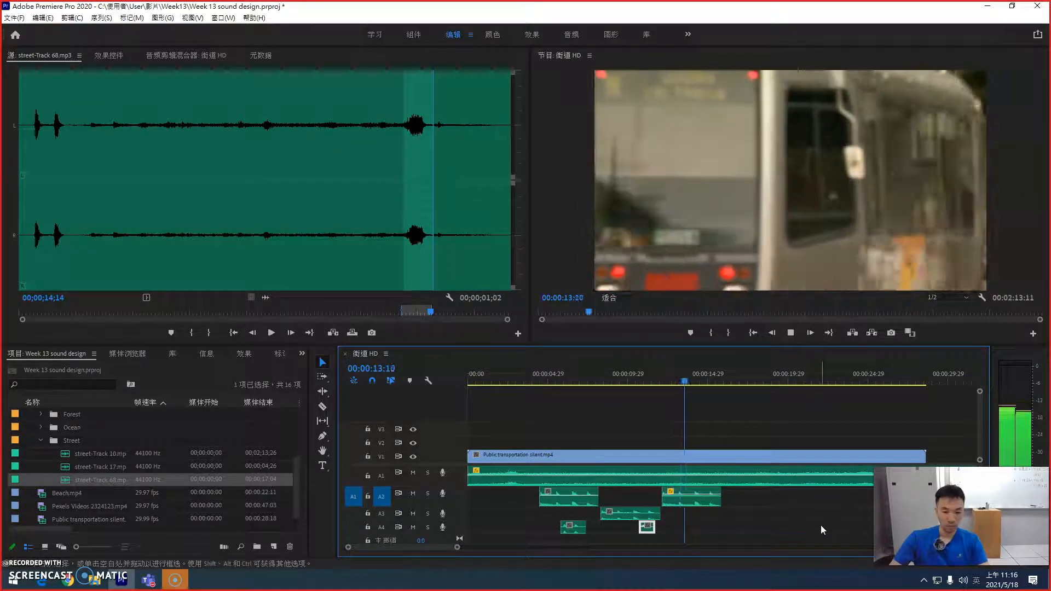
{"action": "left_click", "coordinate": [804, 524]}
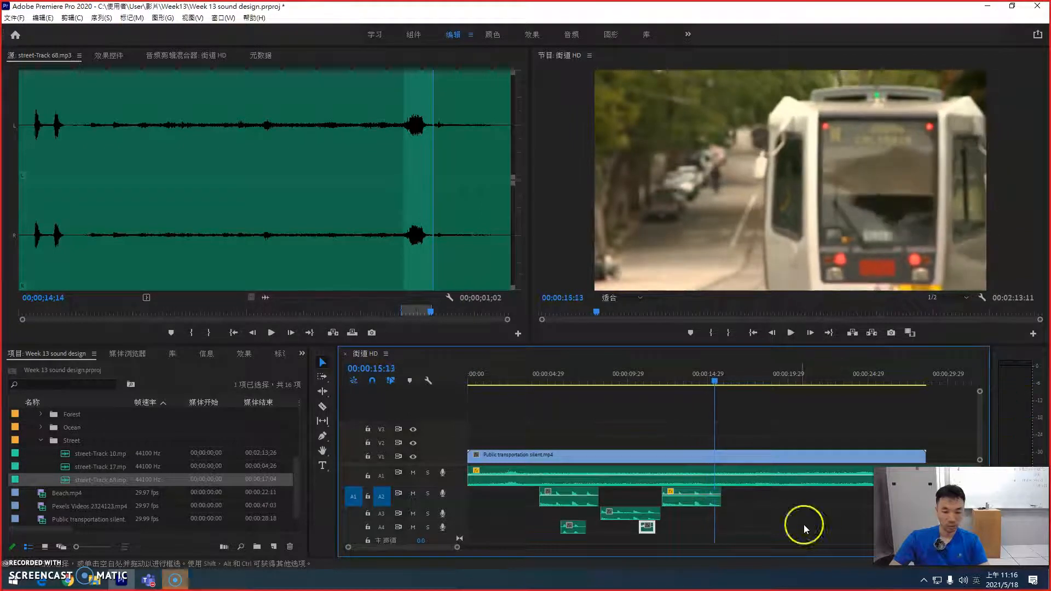
Open street-Track 10 as the source and audition its peak around 00;00;46 to 00;00;48.
{"action": "double_click", "coordinate": [67, 469]}
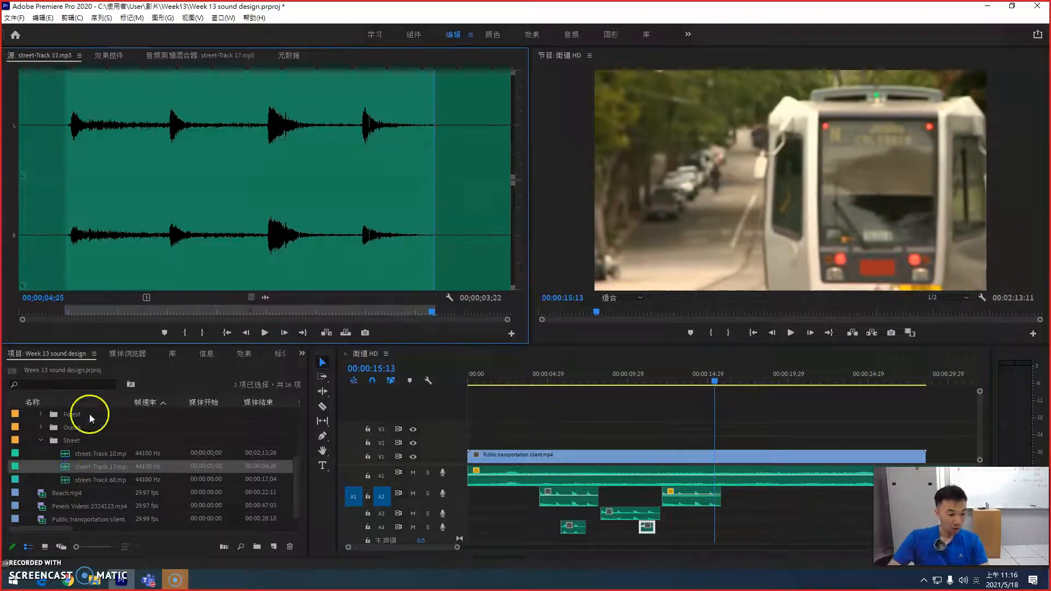
{"action": "double_click", "coordinate": [65, 454]}
{"action": "left_click", "coordinate": [155, 313]}
{"action": "key", "text": "space"}
{"action": "left_click", "coordinate": [188, 312]}
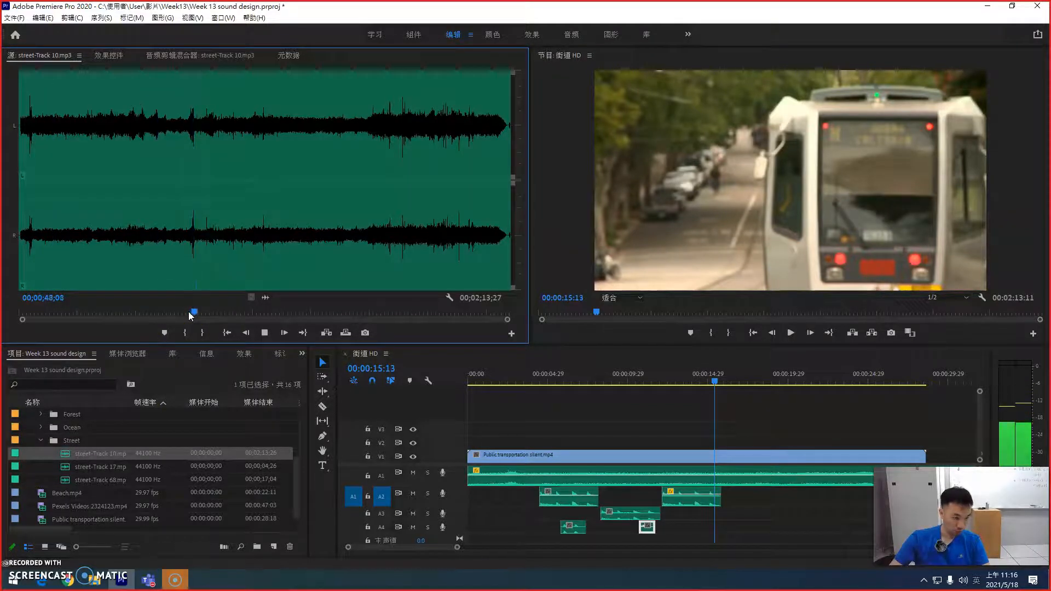
{"action": "key", "text": "space"}
{"action": "left_click_drag", "start_coordinate": [190, 313], "coordinate": [182, 311]}
{"action": "key", "text": "space"}
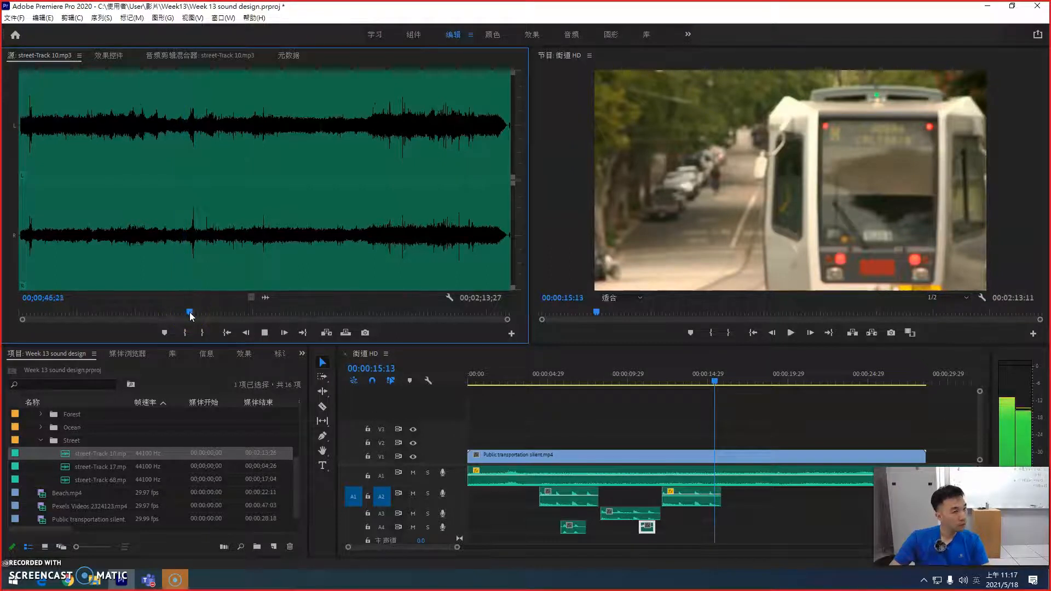
{"action": "key", "text": "space"}
Mark a roughly one-second section of street-Track 10 around the peak, ending at 00;00;48;09.
{"action": "key", "text": "equal"}
{"action": "key", "text": "equal"}
{"action": "key", "text": "equal"}
{"action": "mouse_move", "coordinate": [263, 312]}
{"action": "left_mouse_down"}
{"action": "mouse_move", "coordinate": [218, 312]}
{"action": "mouse_move", "coordinate": [272, 312]}
{"action": "left_mouse_up"}
{"action": "key", "text": "space"}
{"action": "key", "text": "i"}
{"action": "key", "text": "o"}
Place the marked street-Track 10 section first on A4, shift it about half a second earlier and play back its timing.
{"action": "left_click_drag", "start_coordinate": [77, 453], "coordinate": [534, 534]}
{"action": "left_click", "coordinate": [529, 378]}
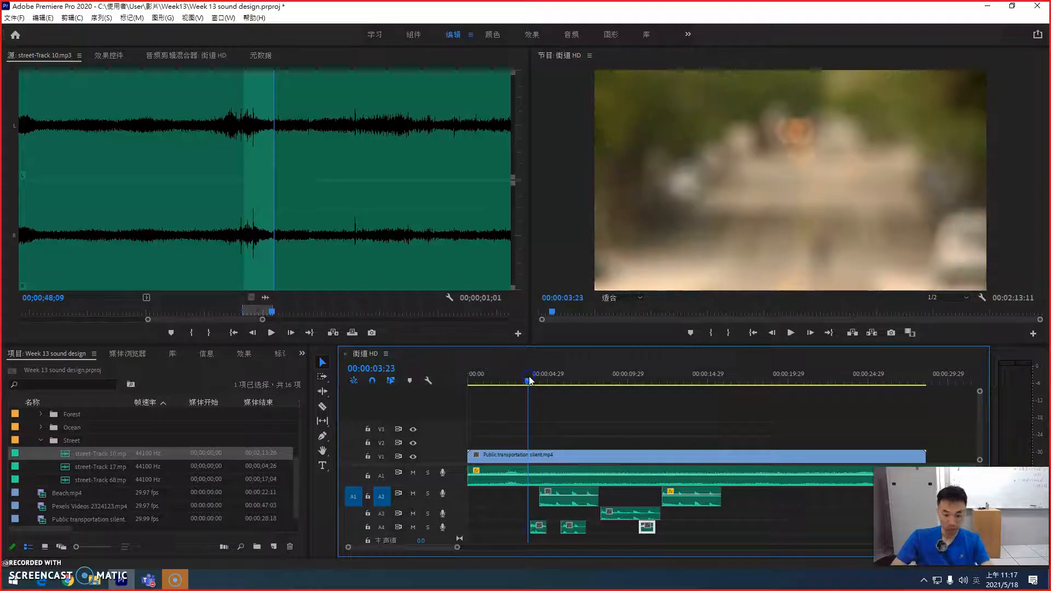
{"action": "key", "text": "="}
{"action": "left_click_drag", "start_coordinate": [617, 526], "coordinate": [601, 526]}
{"action": "left_click", "coordinate": [568, 373]}
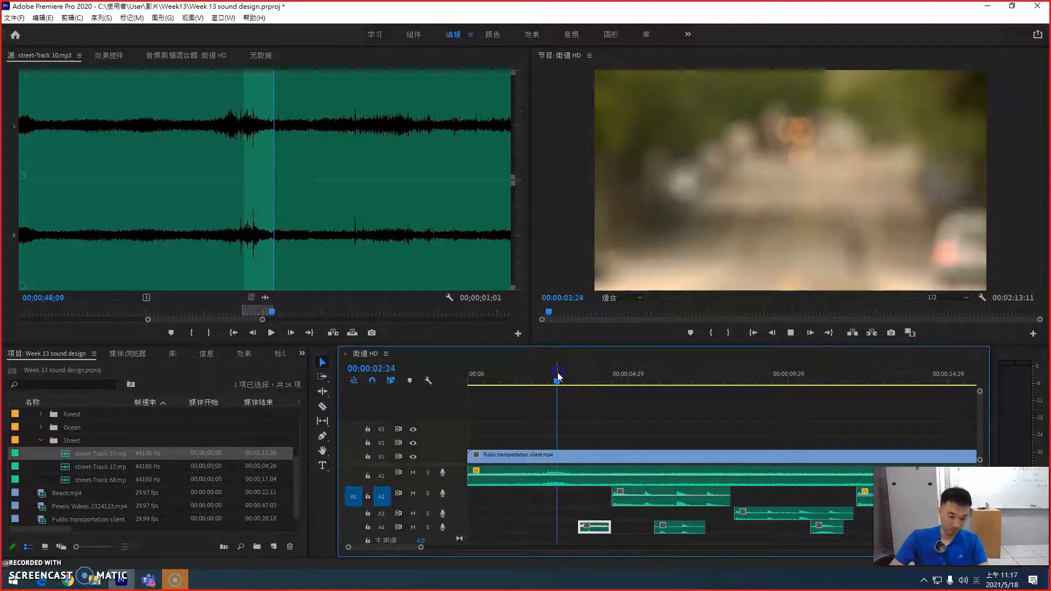
{"action": "key", "text": "space"}
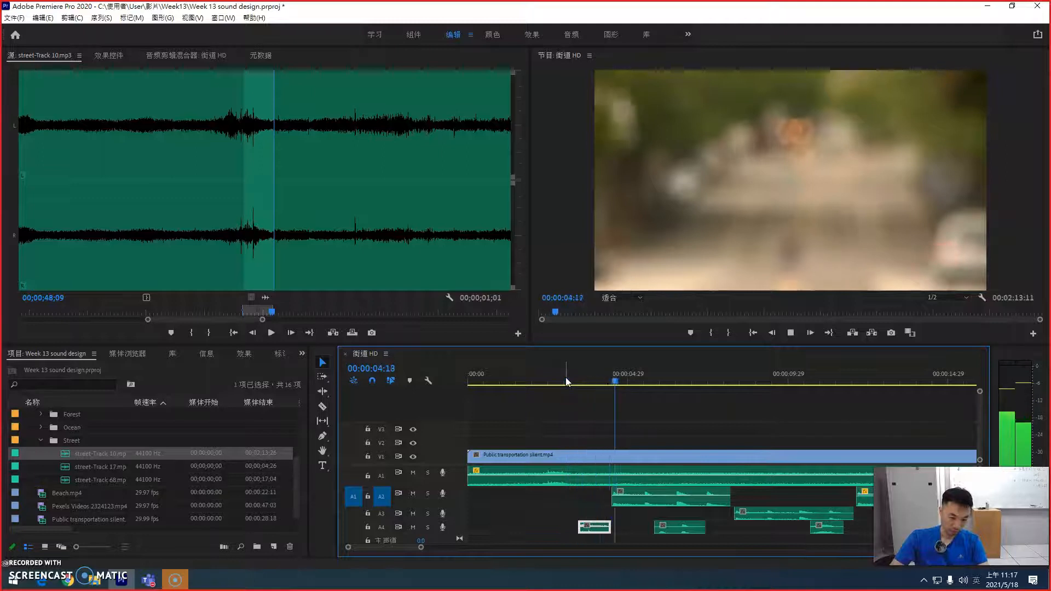
Move the street-Track 10 clip up to A3 and slightly earlier, and play back from 00:00:01:22.
{"action": "left_click", "coordinate": [554, 378]}
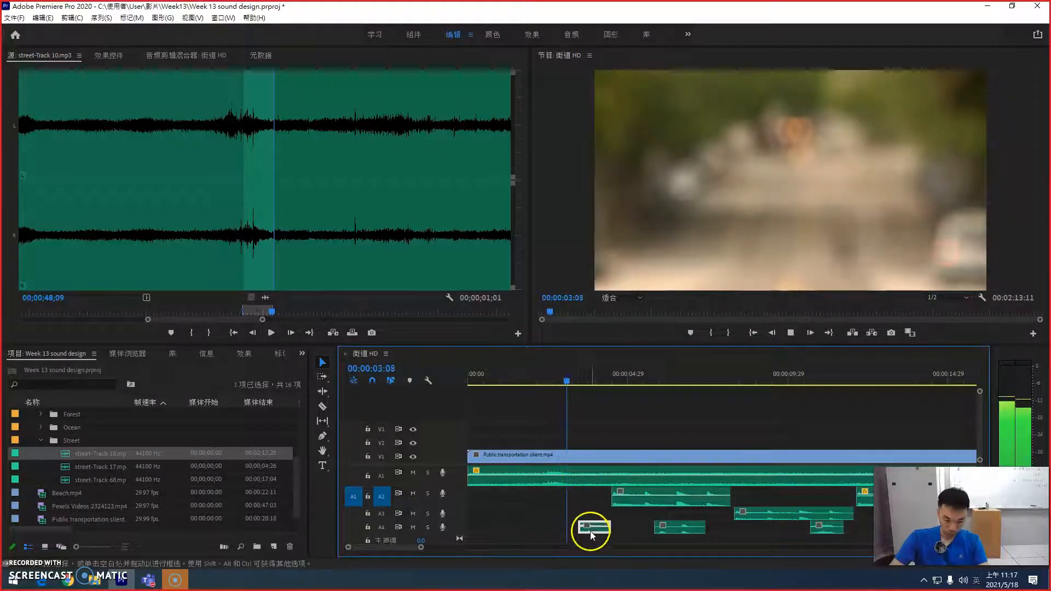
{"action": "left_click_drag", "start_coordinate": [586, 527], "coordinate": [582, 519]}
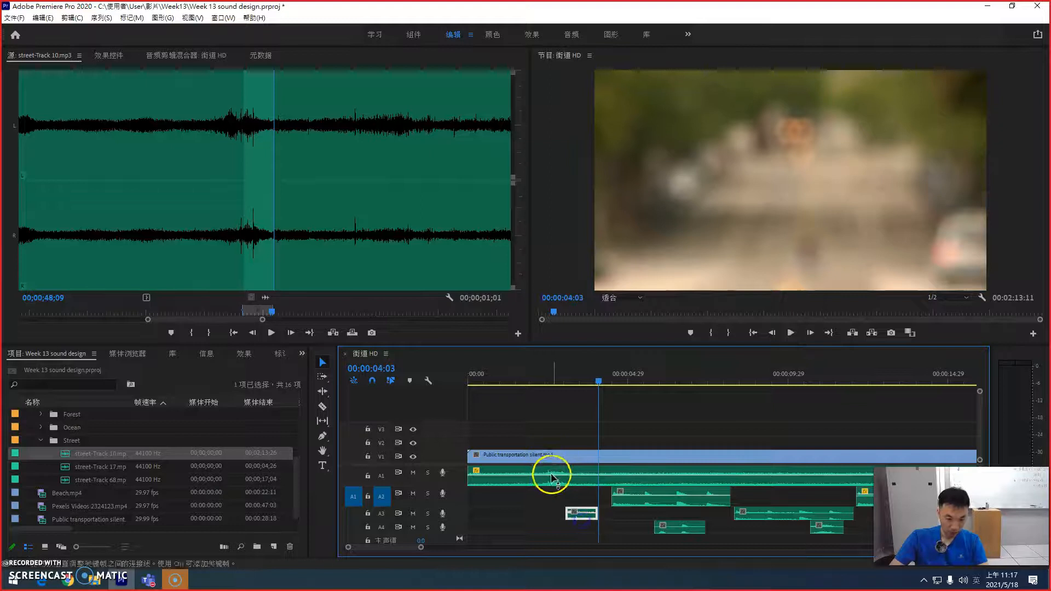
{"action": "left_click_drag", "start_coordinate": [550, 381], "coordinate": [524, 381]}
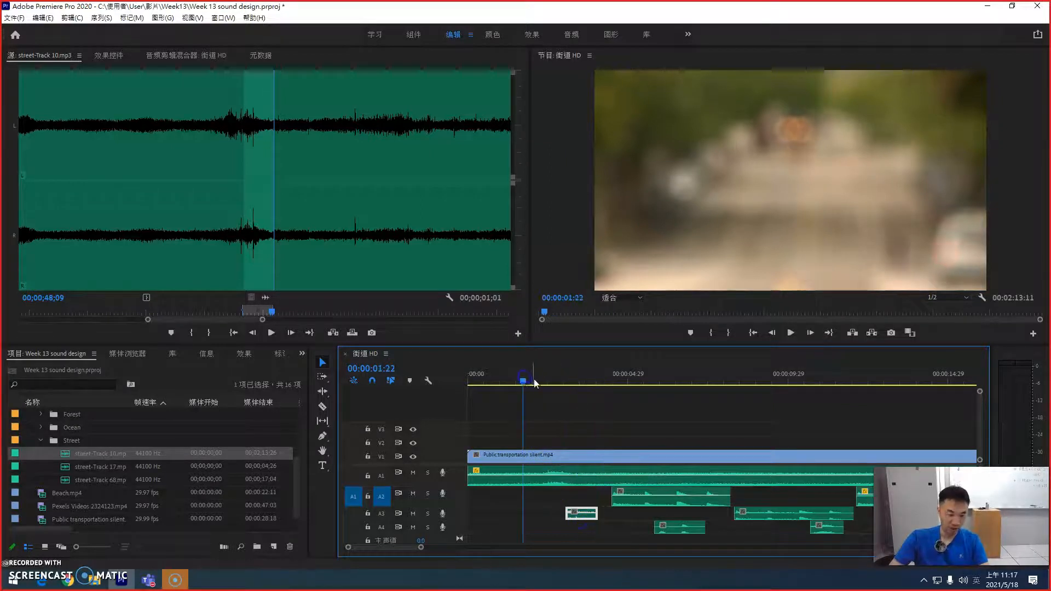
{"action": "key", "text": "space"}
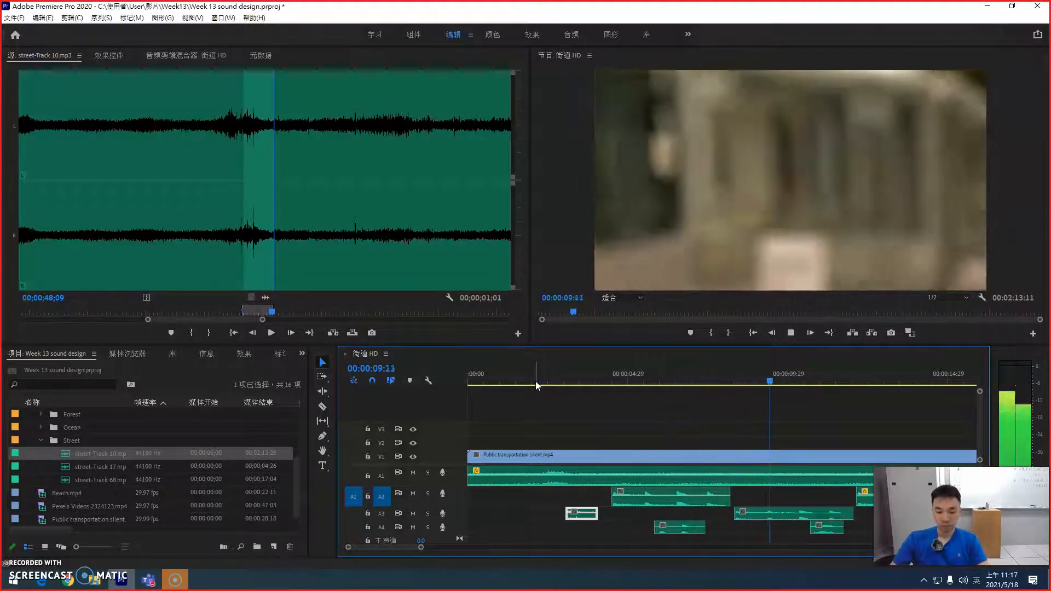
{"action": "key", "text": "minus"}
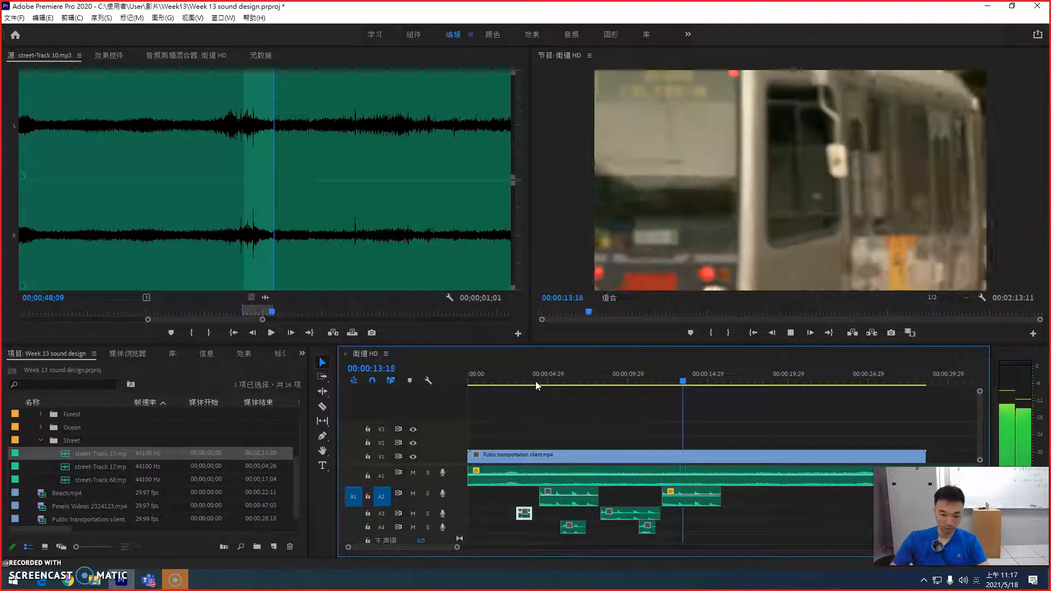
Audition the later parts of street-Track 10 around 00;00;52 and 00;01;37 for another usable sound.
{"action": "left_click", "coordinate": [305, 222]}
{"action": "left_click", "coordinate": [364, 312]}
{"action": "key", "text": "space"}
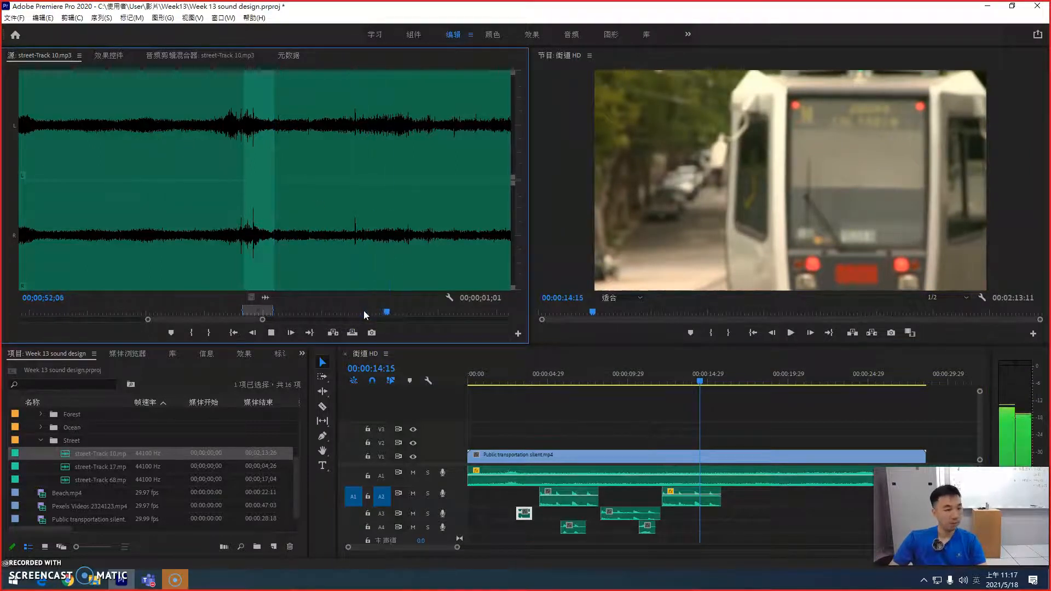
{"action": "left_click", "coordinate": [361, 311]}
{"action": "left_click", "coordinate": [144, 302]}
{"action": "key", "text": "space"}
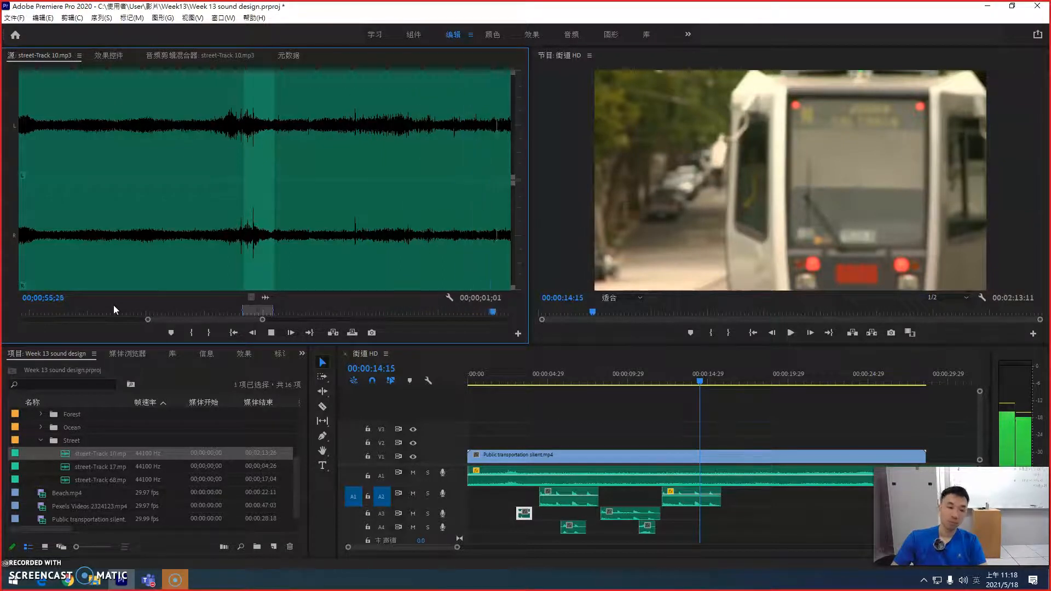
{"action": "key", "text": "minus"}
{"action": "key", "text": "minus"}
{"action": "key", "text": "minus"}
{"action": "left_click_drag", "start_coordinate": [235, 310], "coordinate": [370, 304]}
{"action": "key", "text": "space"}
{"action": "key", "text": "space"}
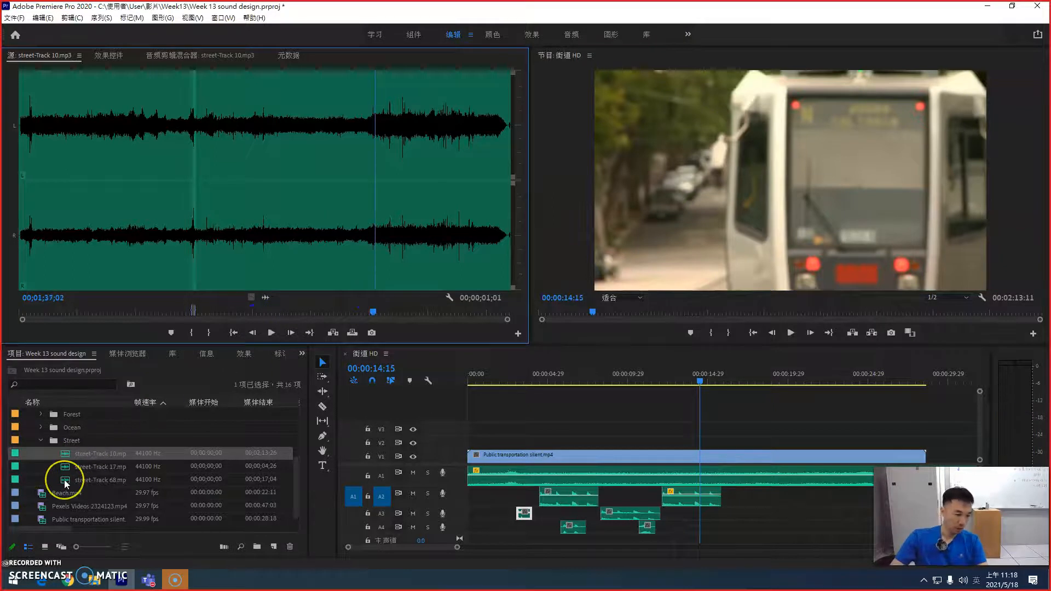
Open street-Track 68 and mark the quiet section after the two opening hits, ending at 00;00;05;26.
{"action": "double_click", "coordinate": [64, 479]}
{"action": "left_click_drag", "start_coordinate": [103, 309], "coordinate": [86, 306]}
{"action": "key", "text": "space"}
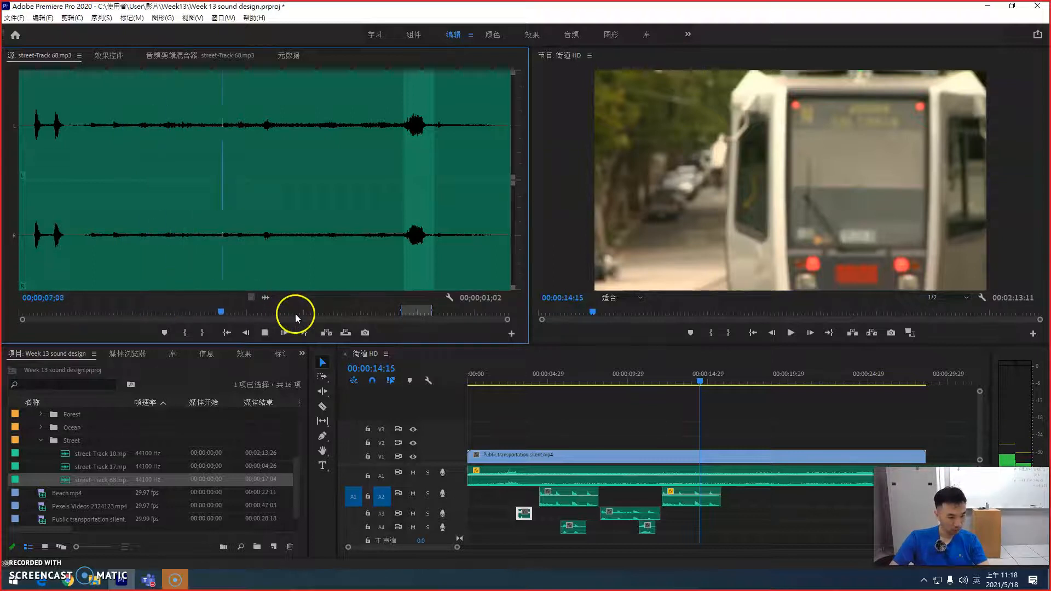
{"action": "left_click_drag", "start_coordinate": [203, 317], "coordinate": [80, 313]}
{"action": "left_click_drag", "start_coordinate": [93, 312], "coordinate": [178, 297]}
{"action": "key", "text": "i"}
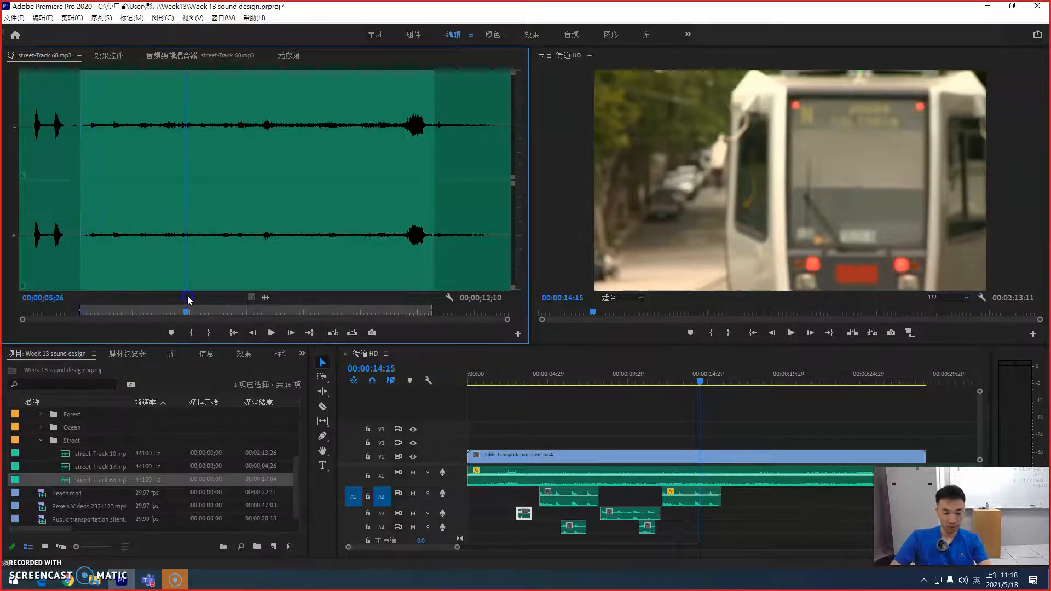
{"action": "key", "text": "o"}
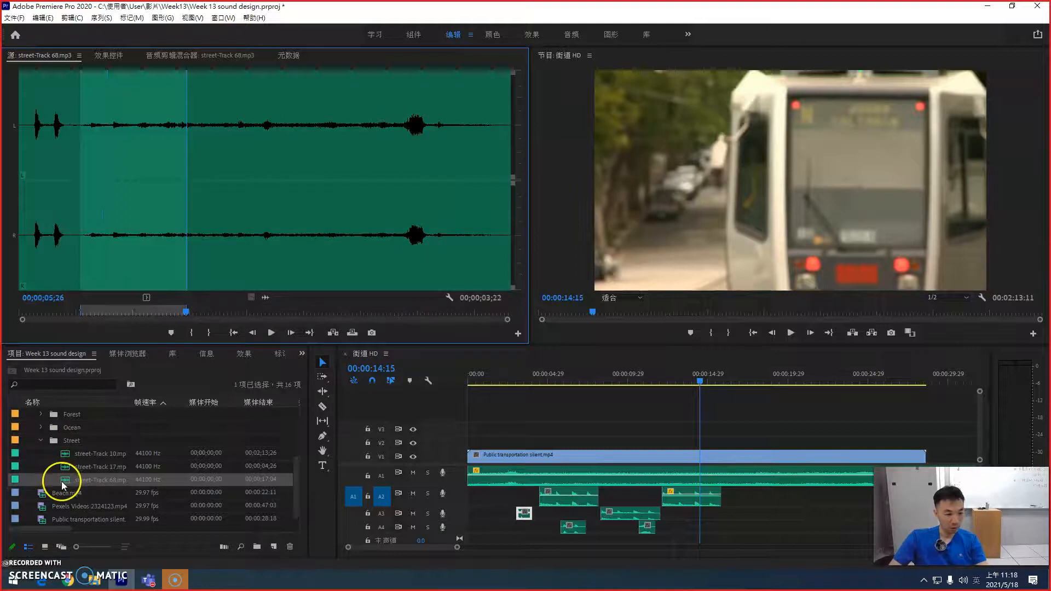
Place the marked street-Track 68 section on A3 right after the last A2 clip and play back from before it.
{"action": "left_click_drag", "start_coordinate": [64, 482], "coordinate": [723, 513]}
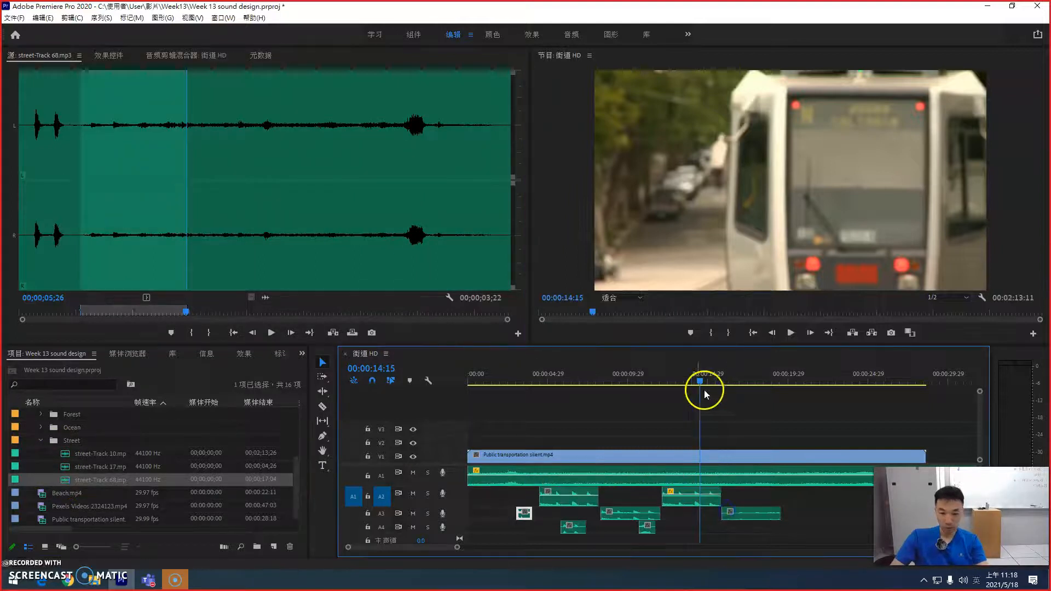
{"action": "left_click", "coordinate": [689, 377]}
{"action": "key", "text": "space"}
{"action": "key", "text": "="}
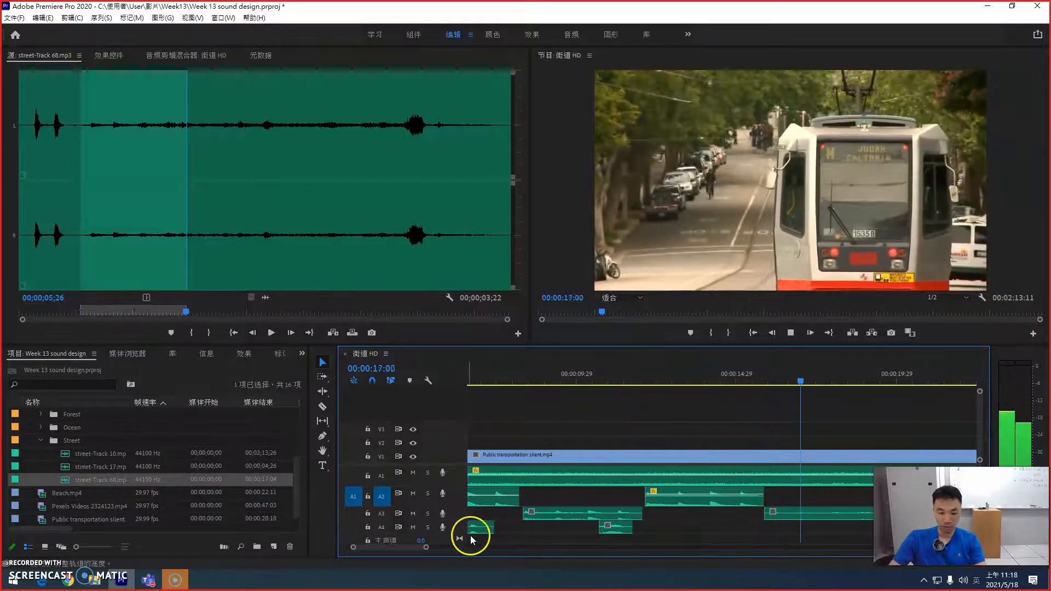
Increase the height of track A3, adjust the volume of its new street-Track 68 clip and play it back.
{"action": "left_click_drag", "start_coordinate": [459, 520], "coordinate": [460, 539]}
{"action": "key", "text": "space"}
{"action": "left_click", "coordinate": [800, 523]}
{"action": "left_click", "coordinate": [717, 374]}
{"action": "key", "text": "space"}
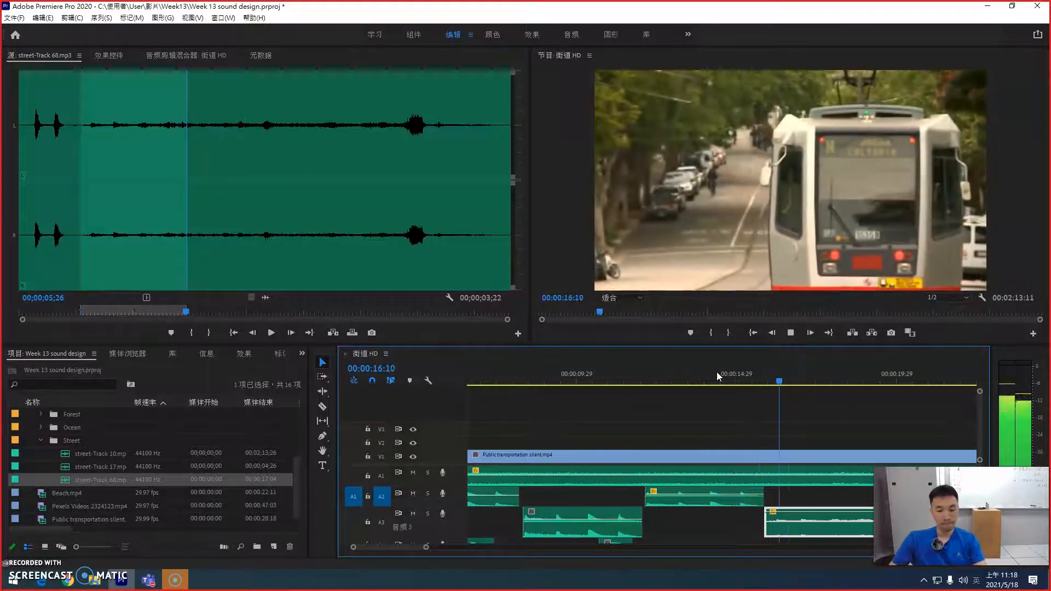
{"action": "key", "text": "space"}
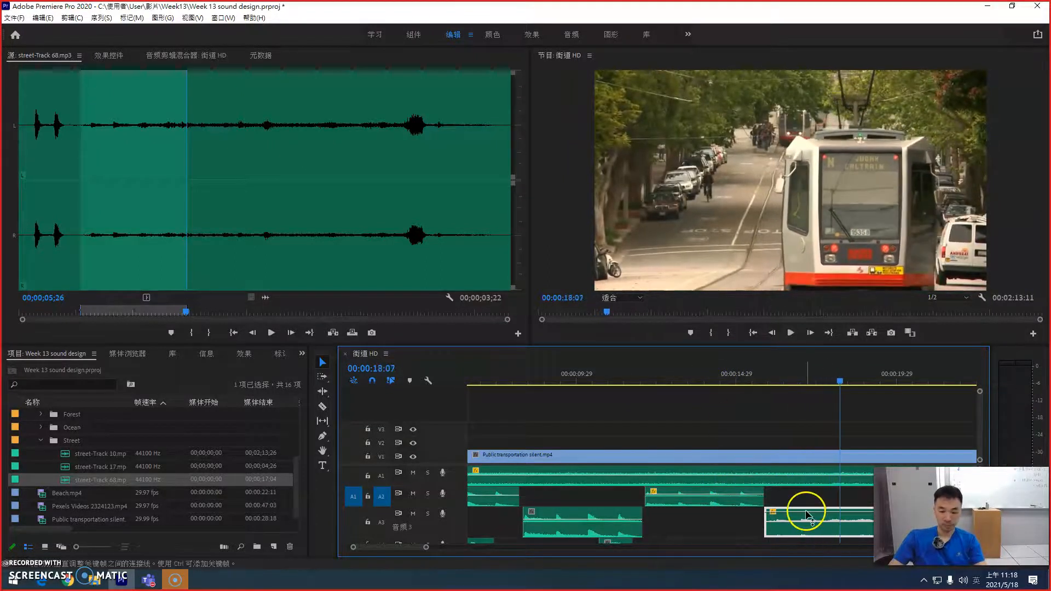
Replay the adjusted street-Track 68 clip on A3 from about 00:00:14:29 to 00:00:19:07.
{"action": "left_click", "coordinate": [737, 364]}
{"action": "key", "text": "space"}
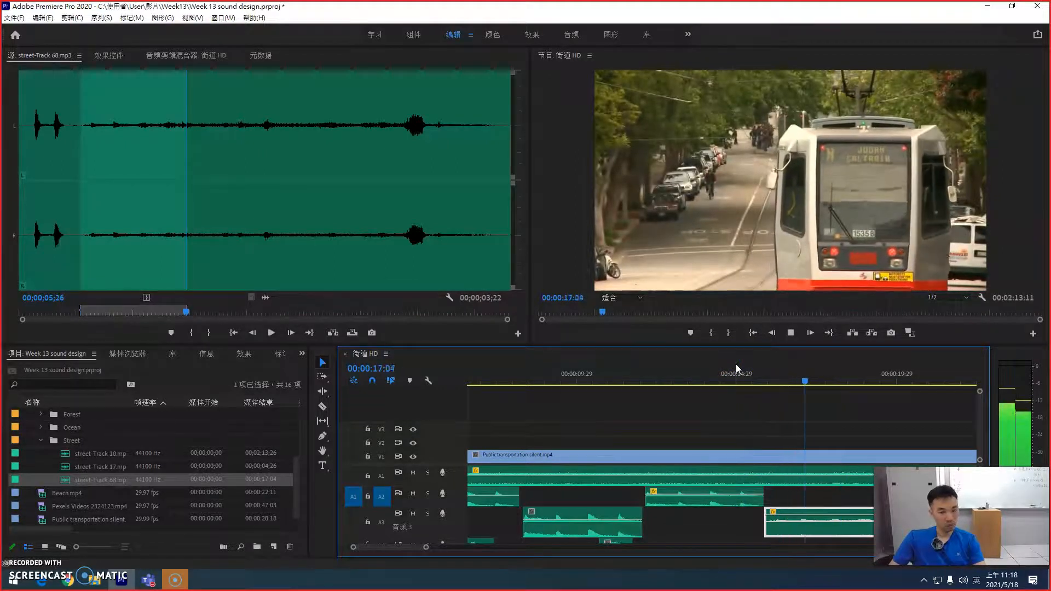
{"action": "key", "text": "minus"}
{"action": "key", "text": "minus"}
{"action": "key", "text": "equal"}
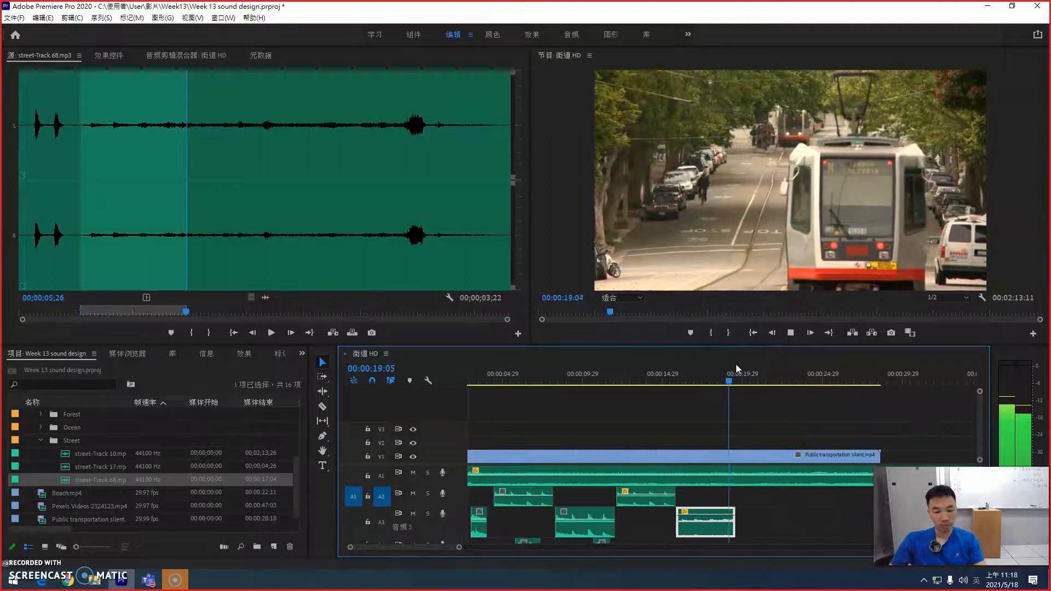
{"action": "key", "text": "space"}
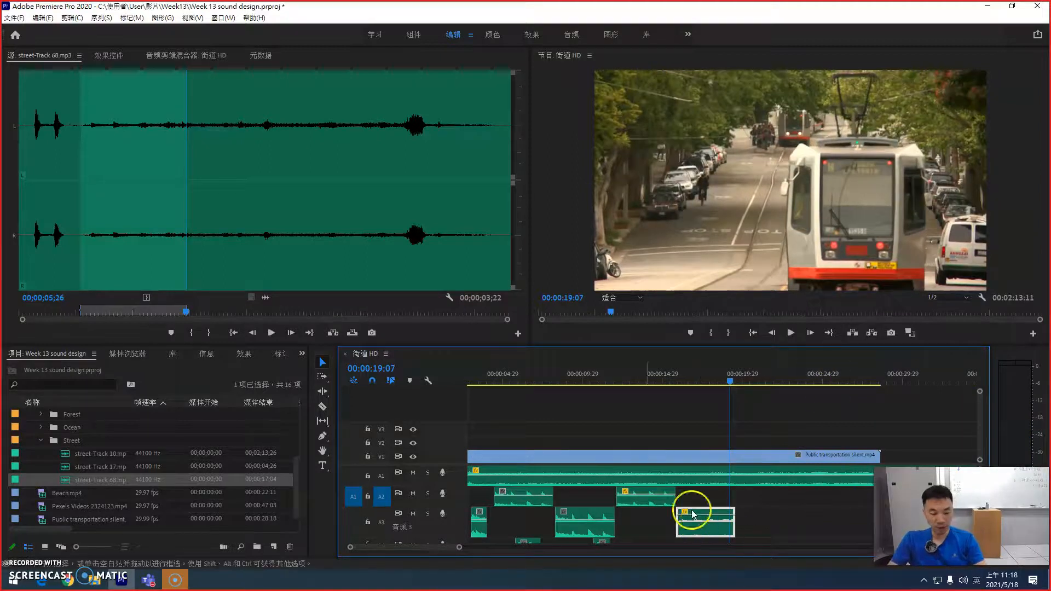
Play back the layered mix from about 00:00:09:20 to 00:00:24:01 and save the project.
{"action": "left_click", "coordinate": [577, 371]}
{"action": "key", "text": "space"}
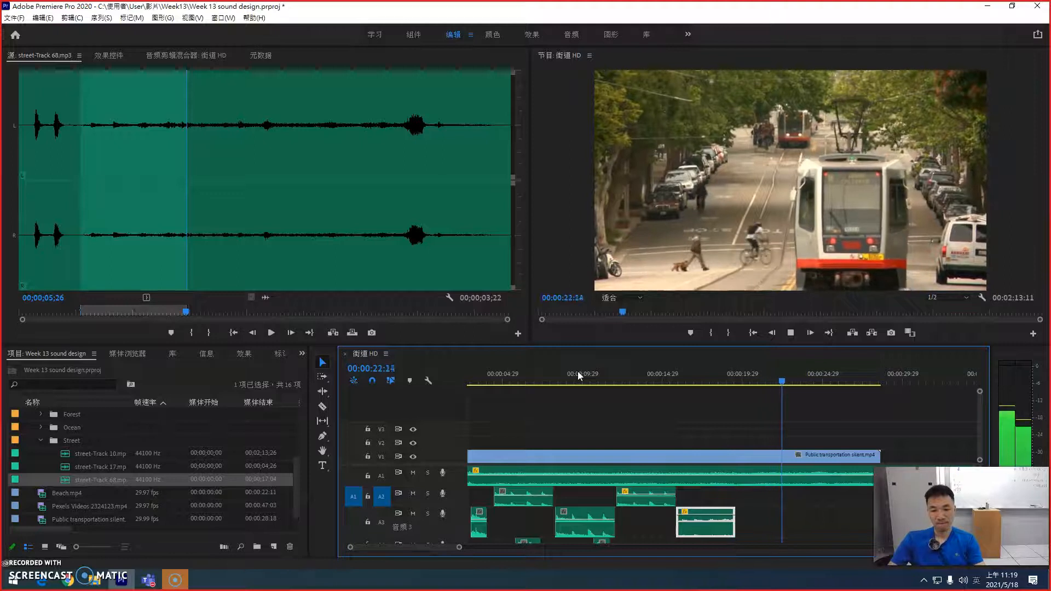
{"action": "key", "text": "space"}
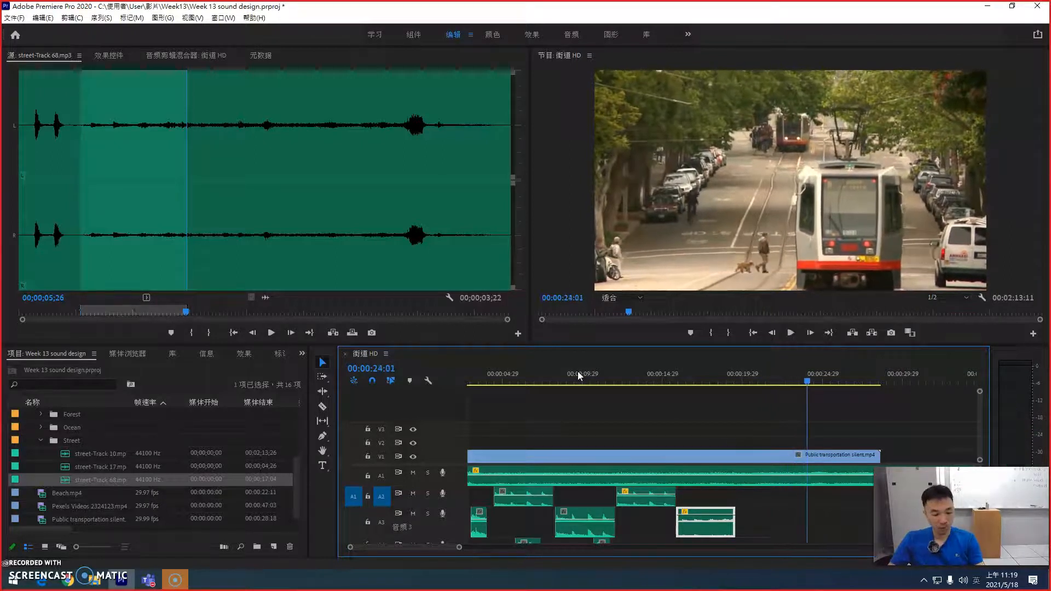
{"action": "key", "text": "ctrl+s"}
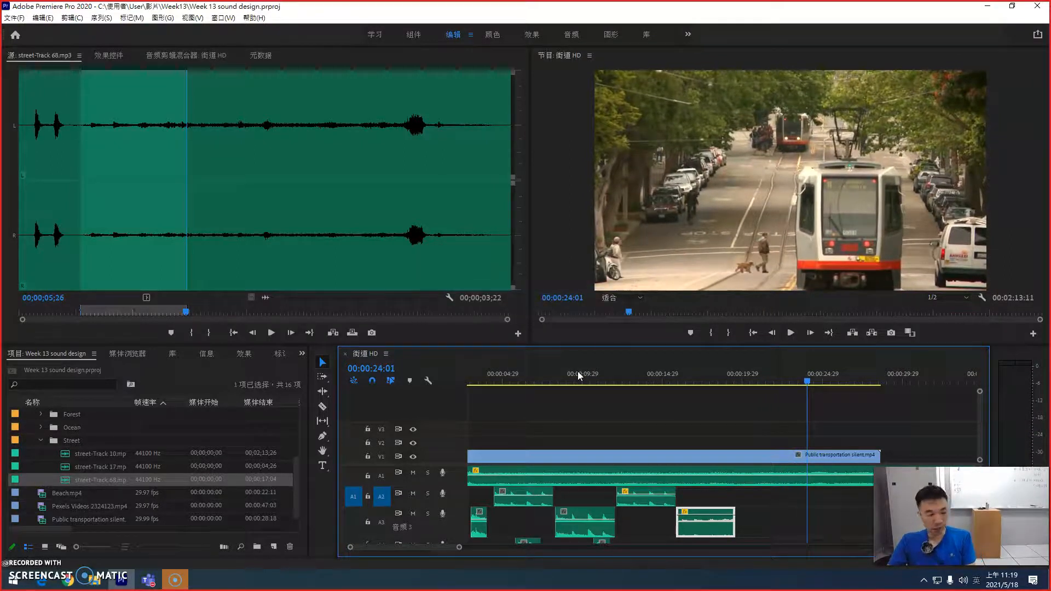
View the whole arrangement of street sound clips and move the playhead to 00:00:02:24.
{"action": "key", "text": "minus"}
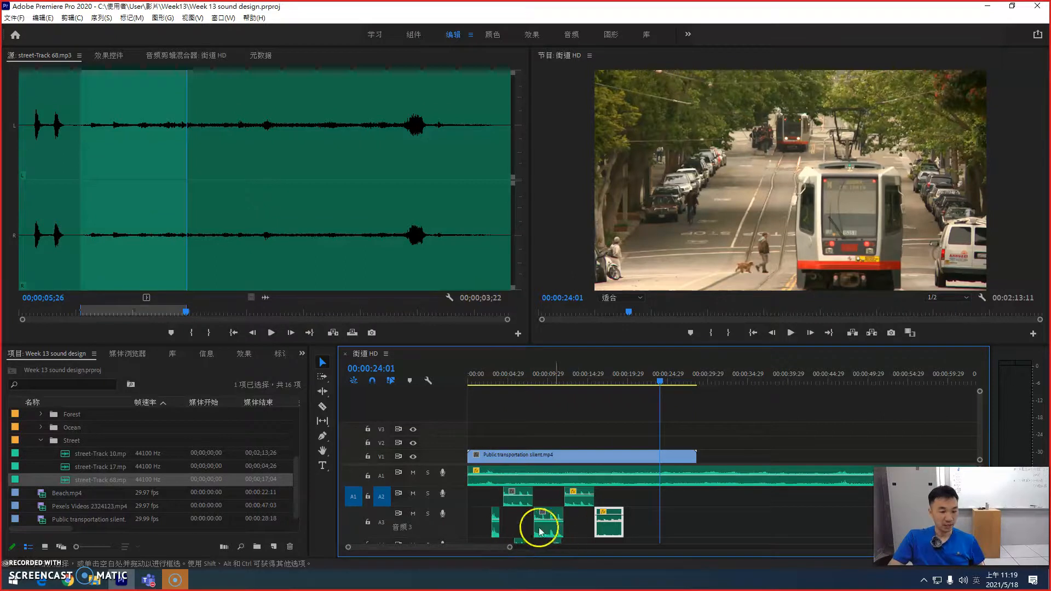
{"action": "left_click", "coordinate": [492, 371]}
{"action": "left_click", "coordinate": [532, 447]}
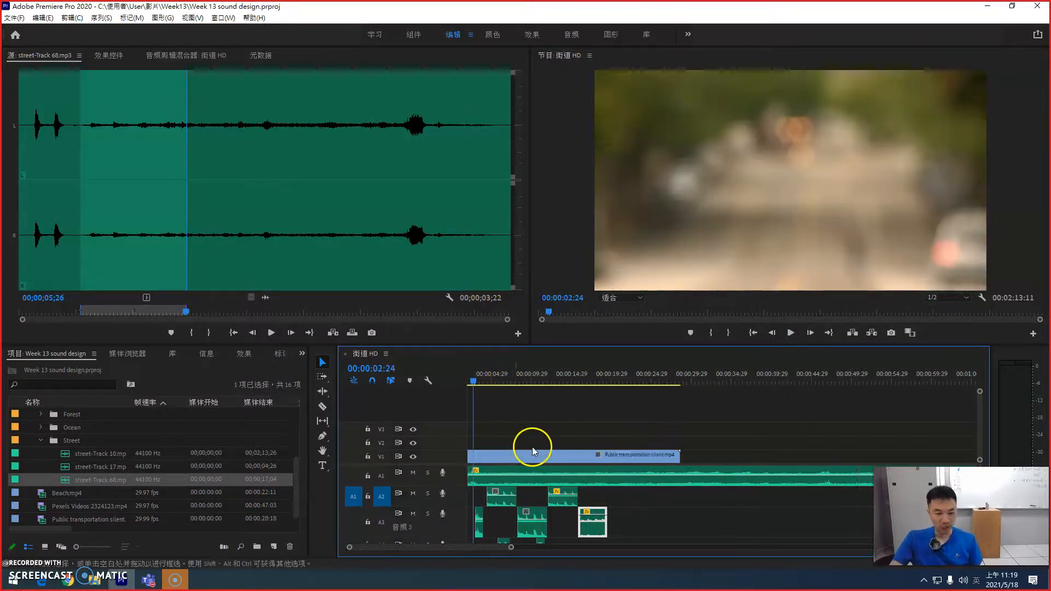